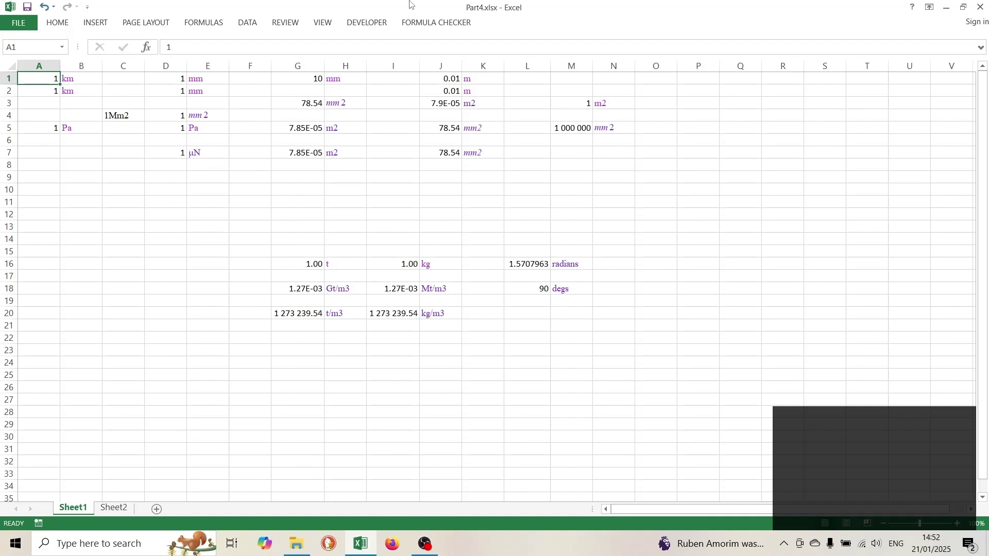
Calculate the square-kilometre area in cell A4 with the formula =A1*A2
key("Down")
key("Down")
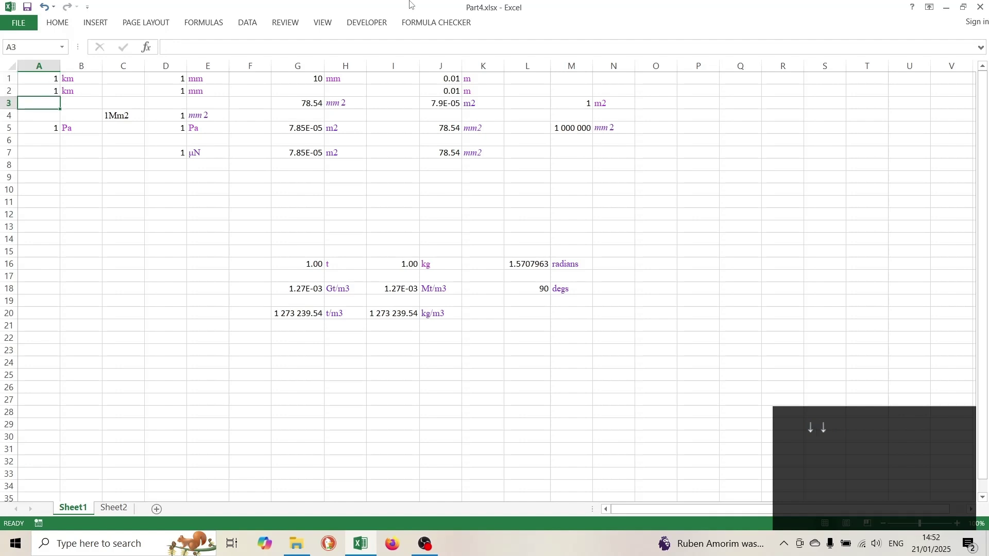
key("Down")
type("=")
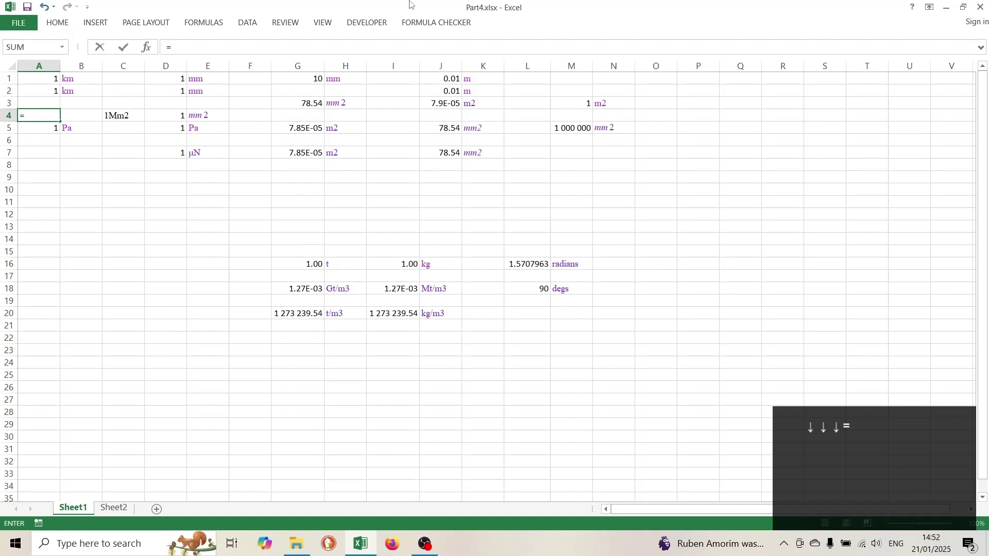
key("Up")
key("Up")
key("Up")
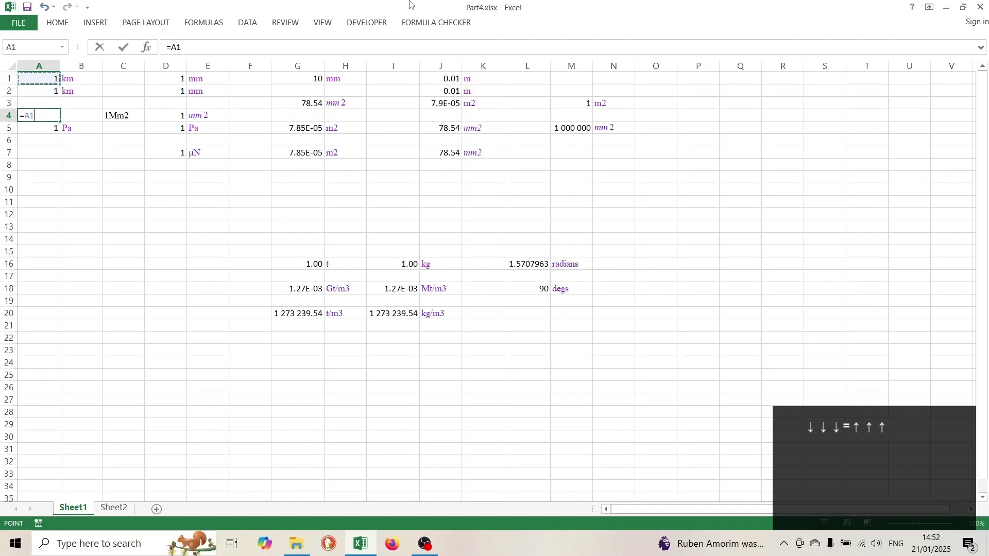
type("*")
key("Up")
key("Up")
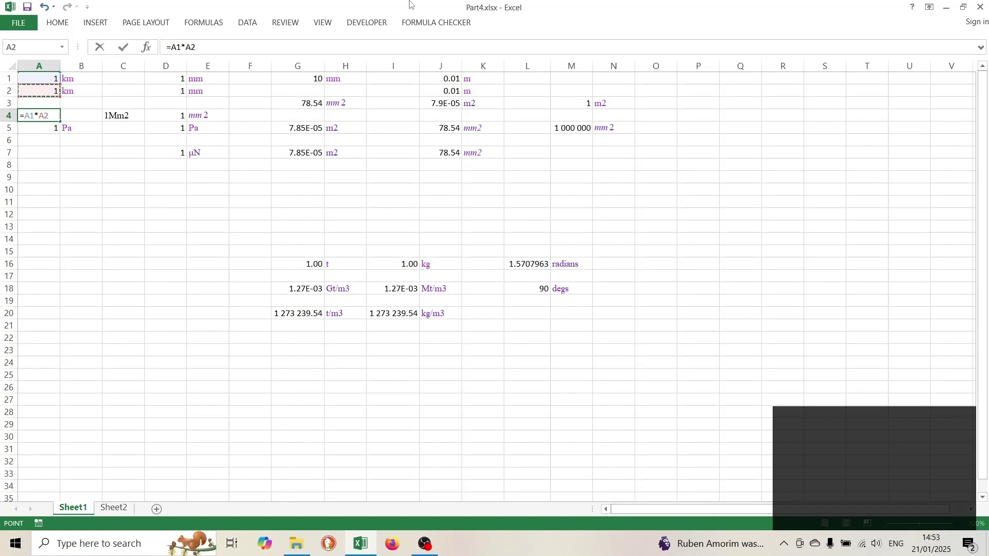
key("Return")
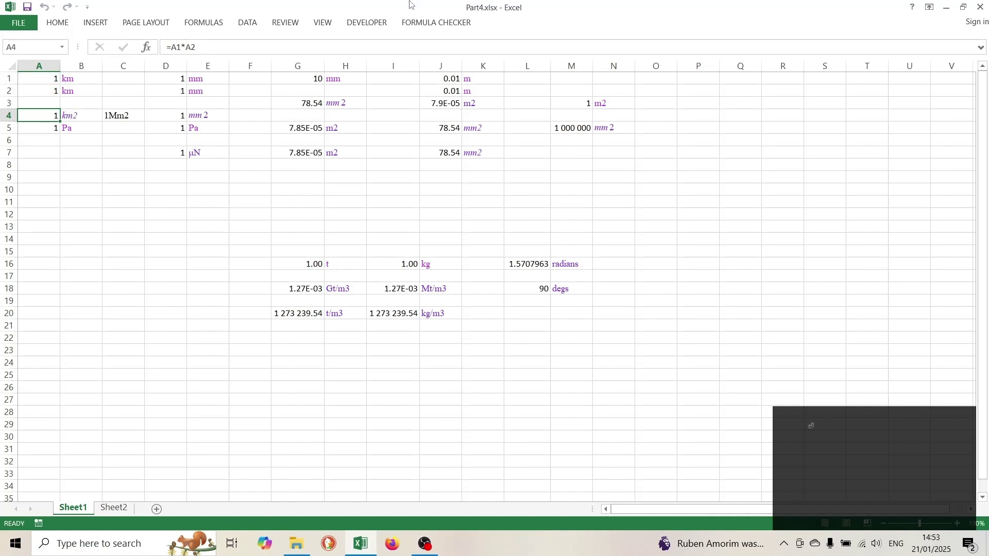
Compare the area formula in A4 and its unit in B4 with the equivalent area noted in C4
key("Up")
key("Right")
key("Right")
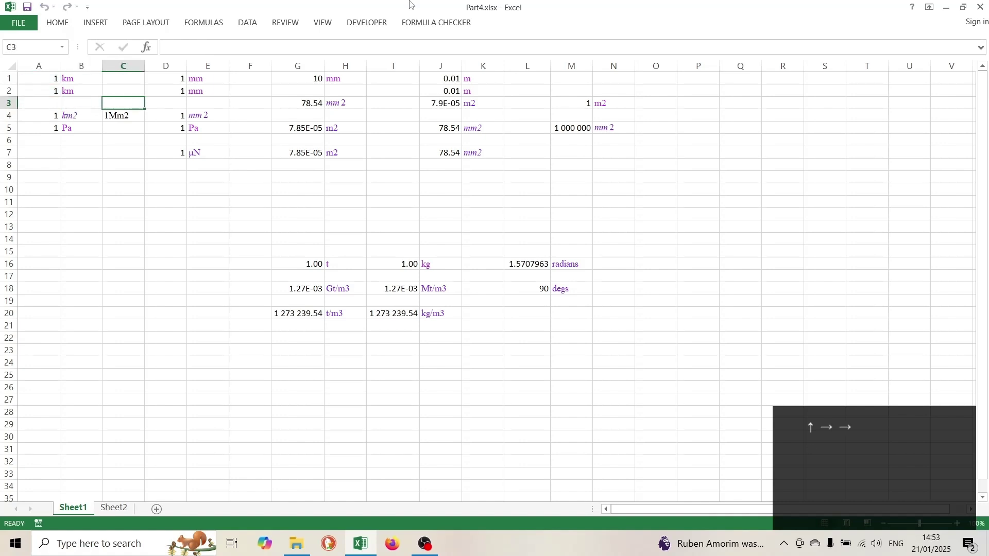
key("Down")
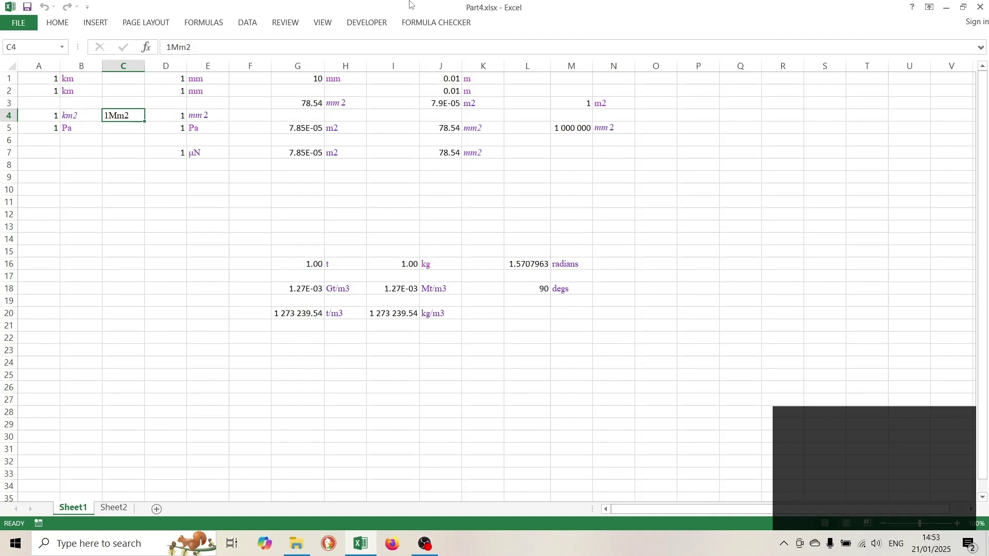
key("Left")
key("Left")
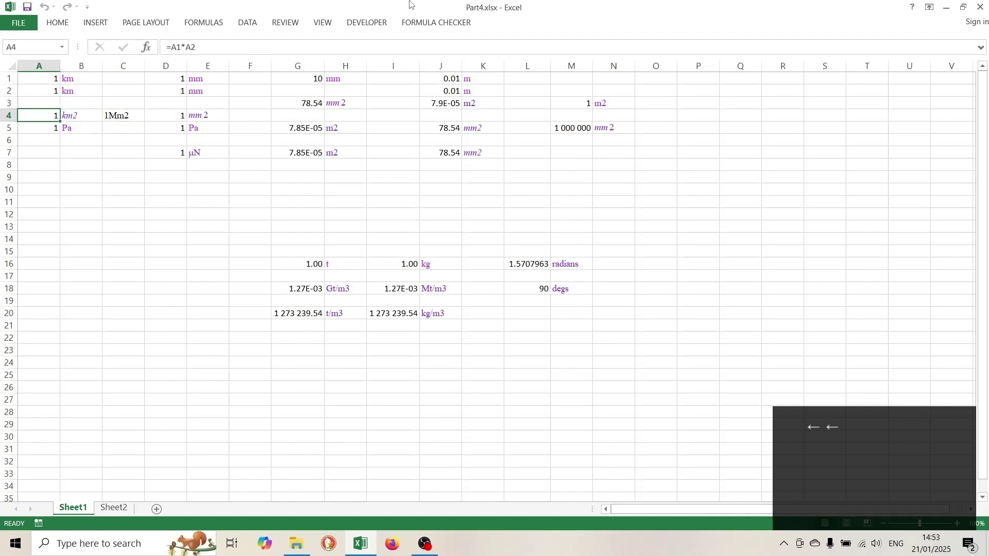
key("Right")
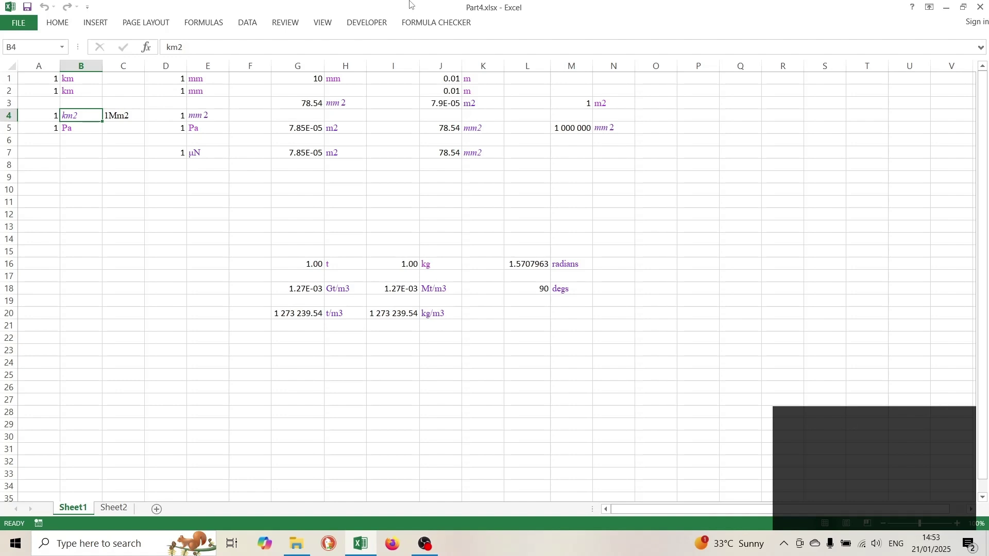
Calculate the force in cell A7 by multiplying the pressure by the area with the formula =A5*A4
key("Down")
key("Left")
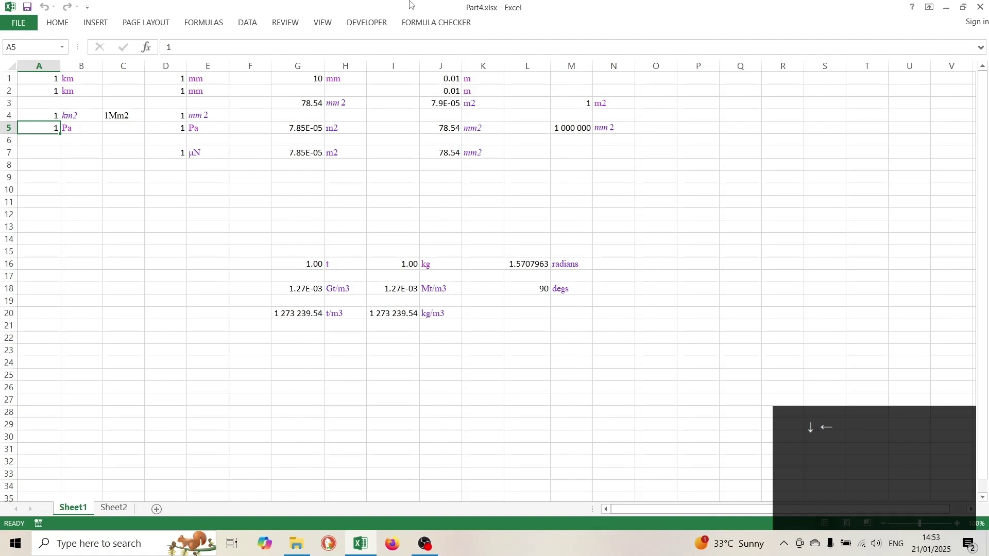
key("Down")
key("Down")
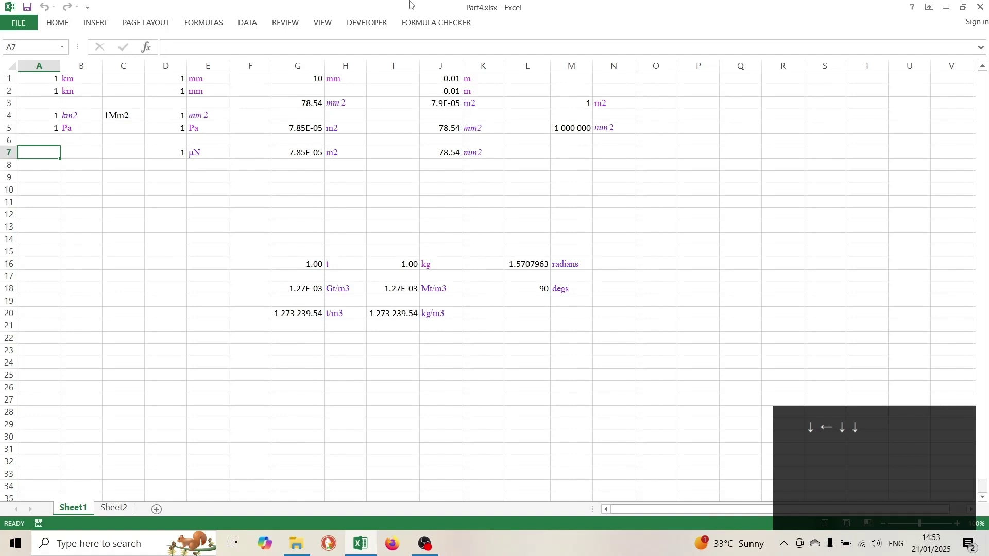
type("=")
key("Up")
key("Up")
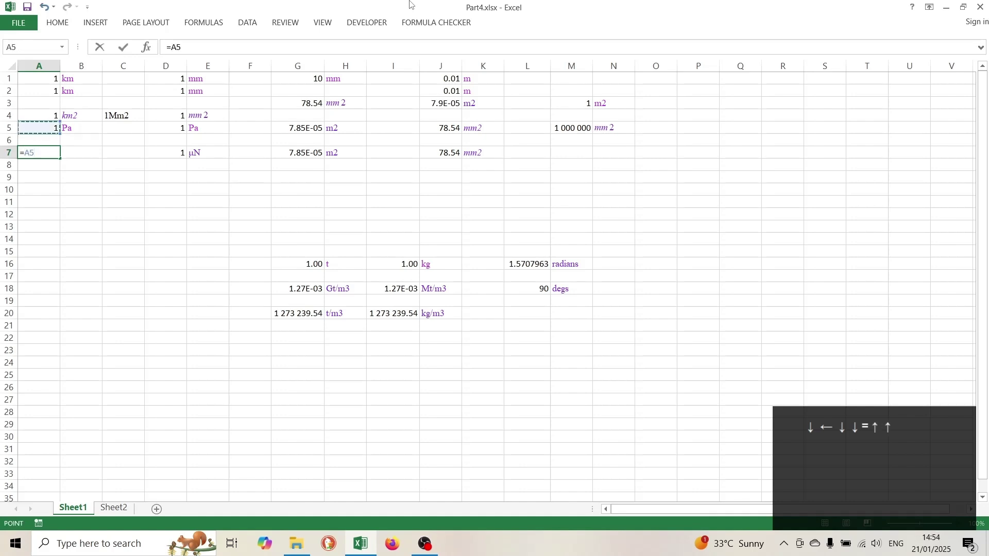
type("*")
key("Up")
key("Up")
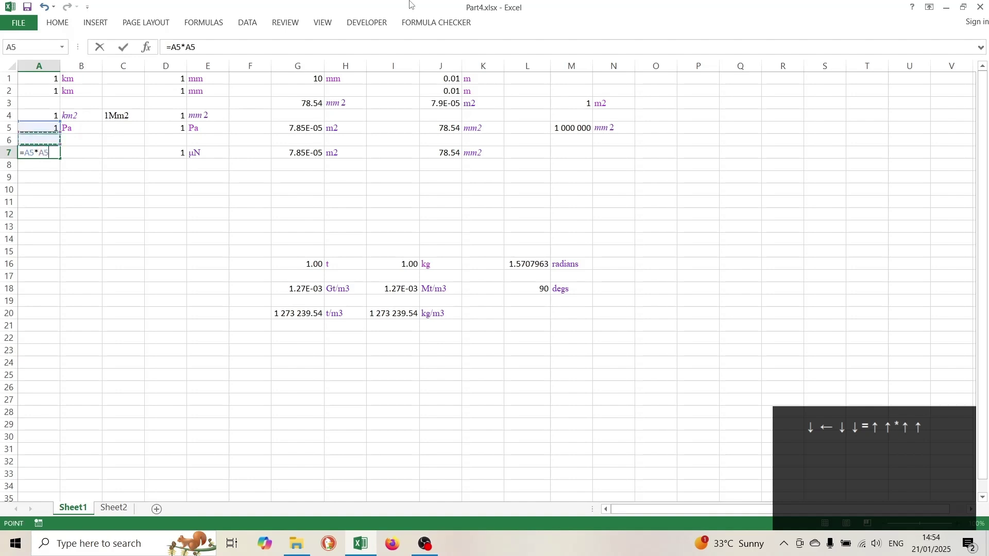
key("Up")
key("Return")
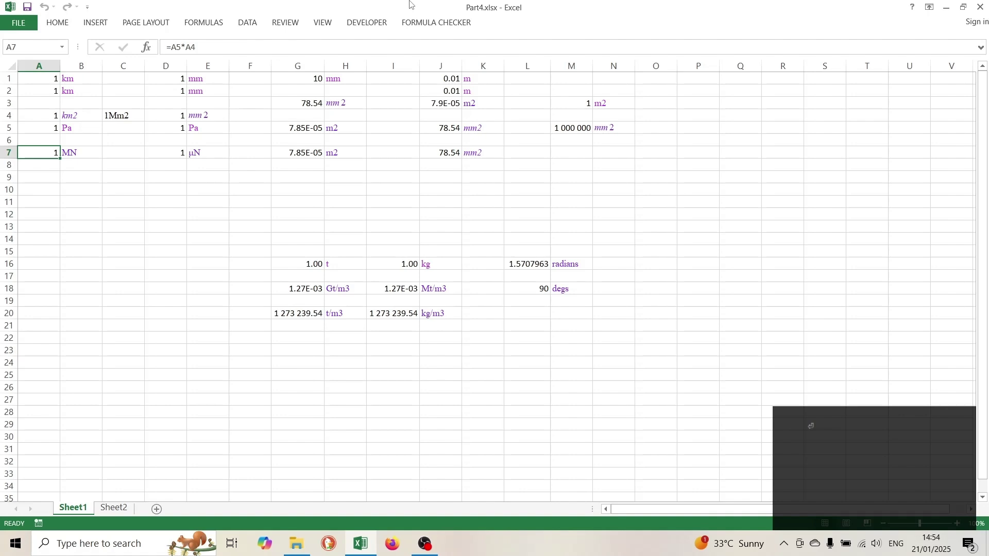
Examine the area formula in D4 and the millimetre lengths in D1 and D2 that feed it
key("Right")
key("Right")
key("Right")
key("Up")
key("Up")
key("Up")
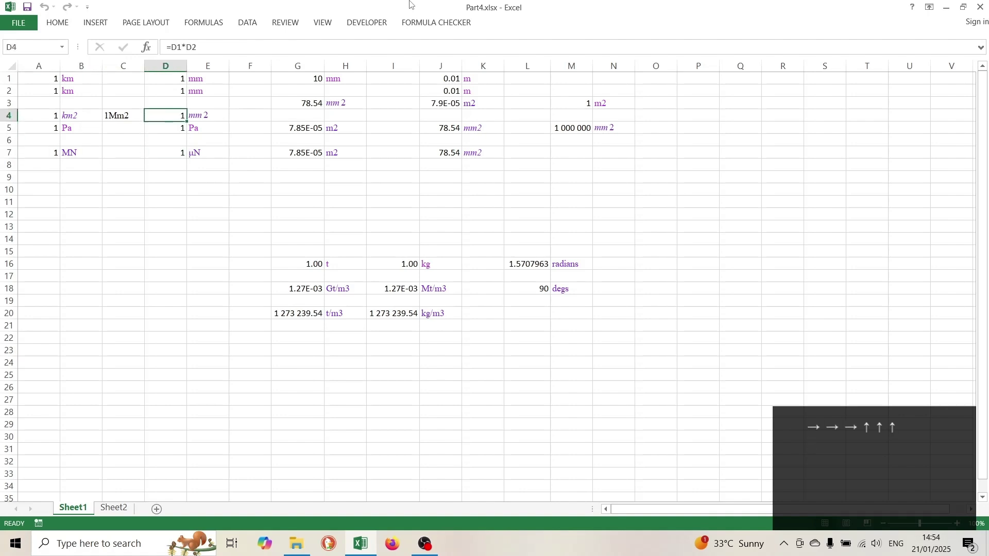
key("Up")
key("Up")
key("Up")
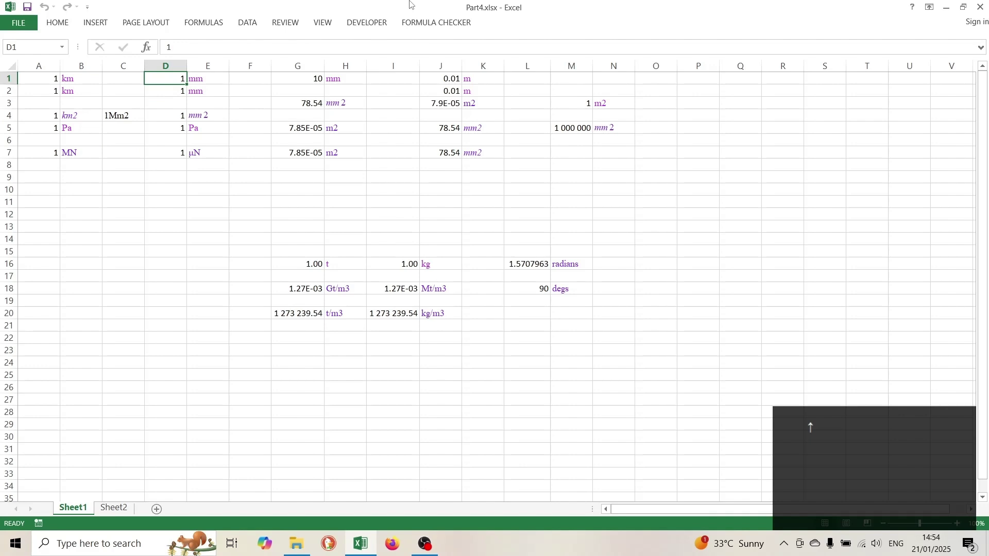
Review the area result and unit in D4 and E4, then the force formula in D7, without changing them
key("Down")
key("Down")
key("Down")
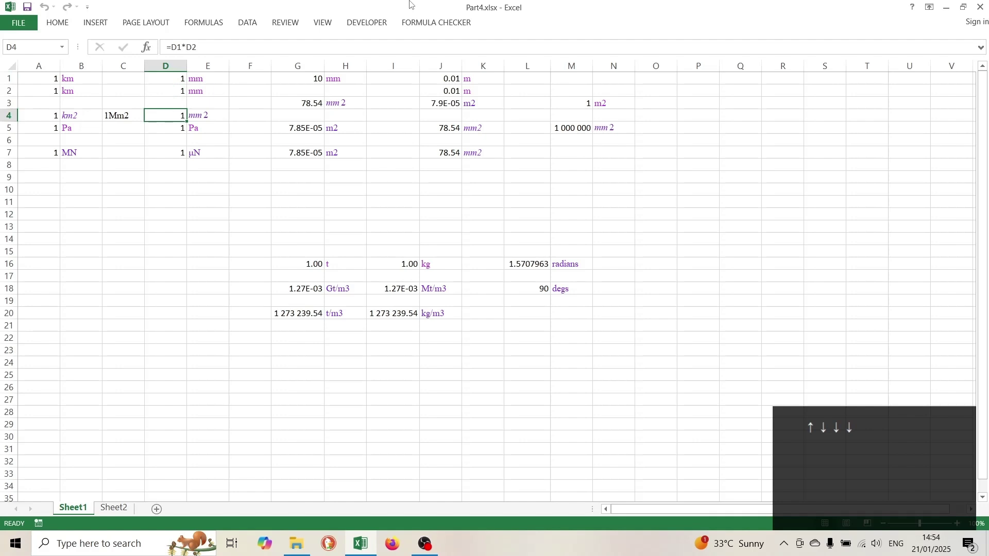
key("Right")
key("Left")
key("Down")
key("Down")
key("Down")
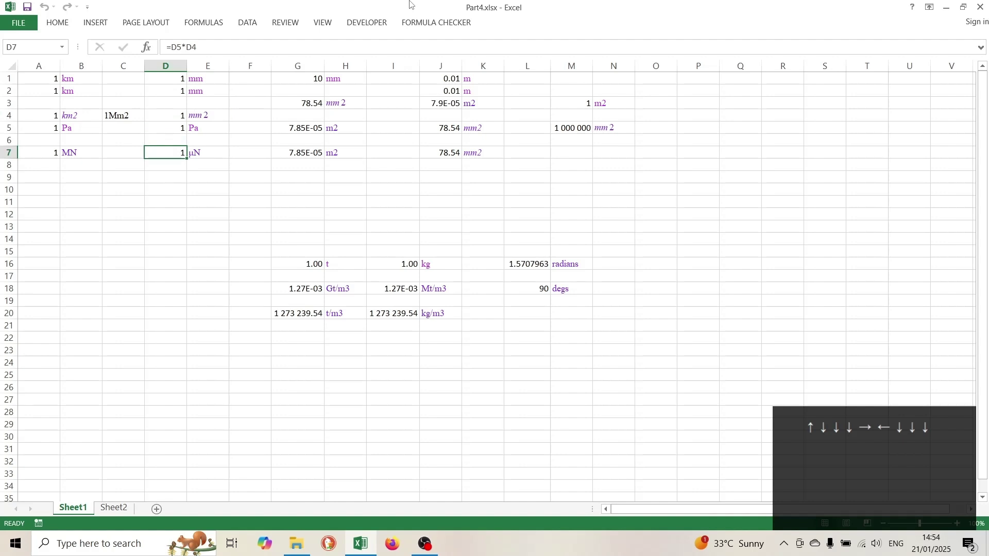
key("F2")
key("Escape")
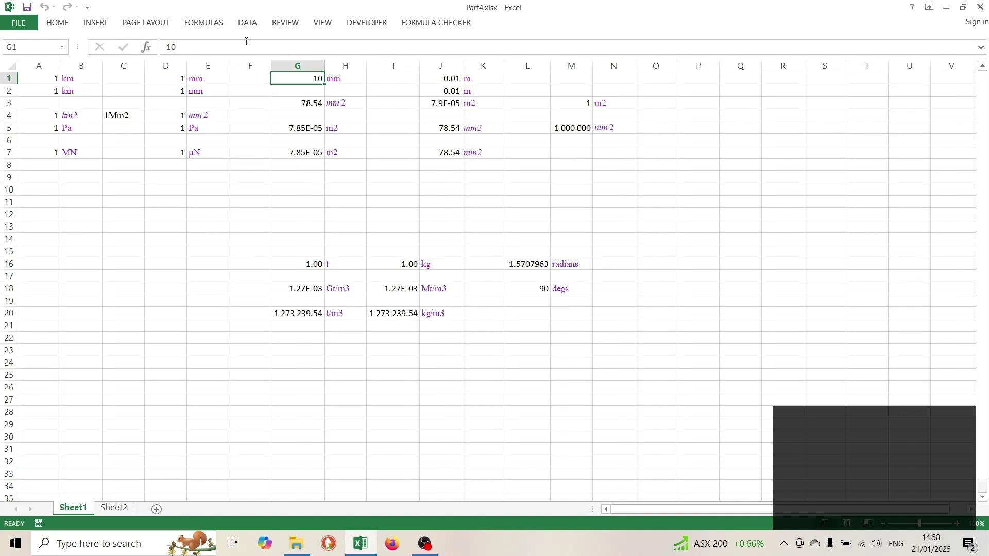
Review the 10 mm diameter in G1, the circle area formulas in G3, G5 and G7, and their units
left_click(302, 78)
left_click(299, 103)
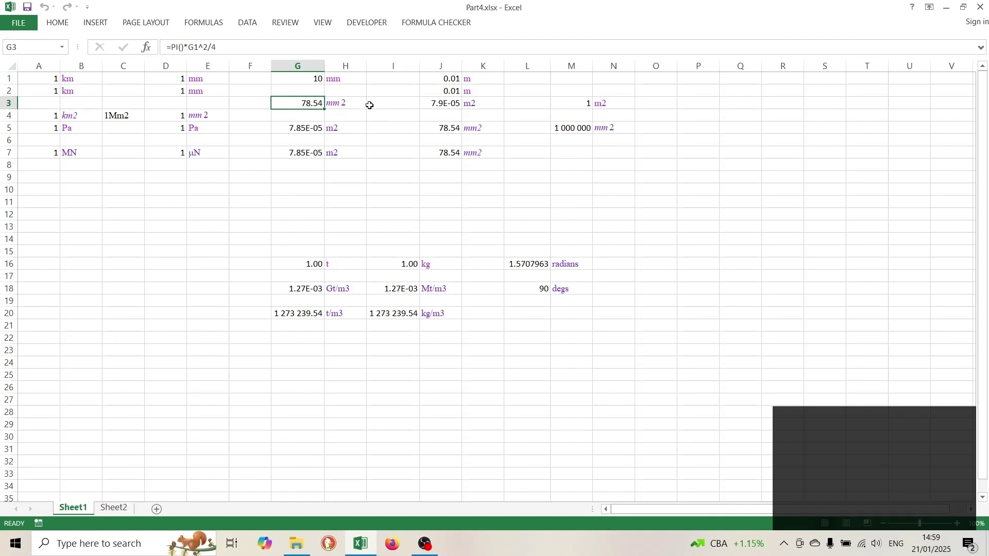
left_click(344, 105)
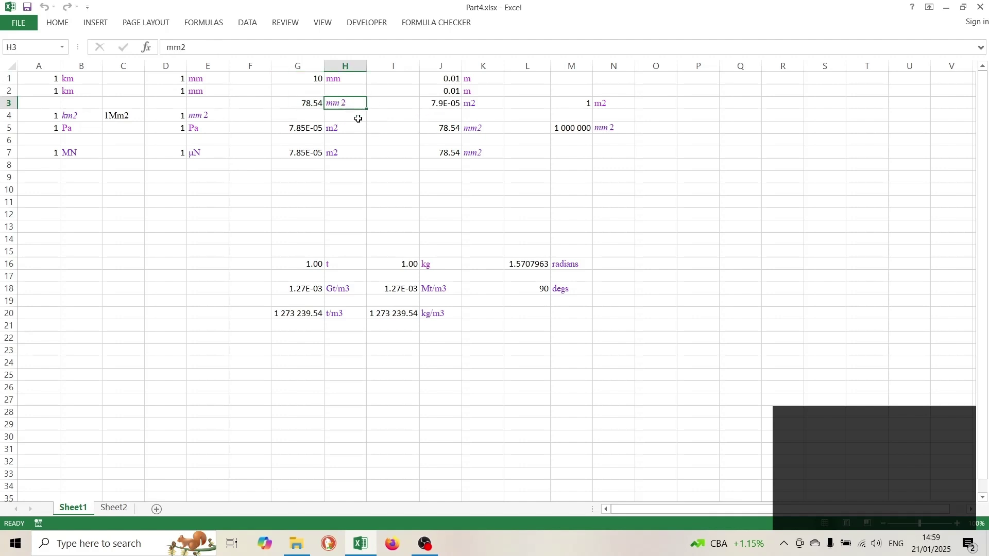
left_click(307, 133)
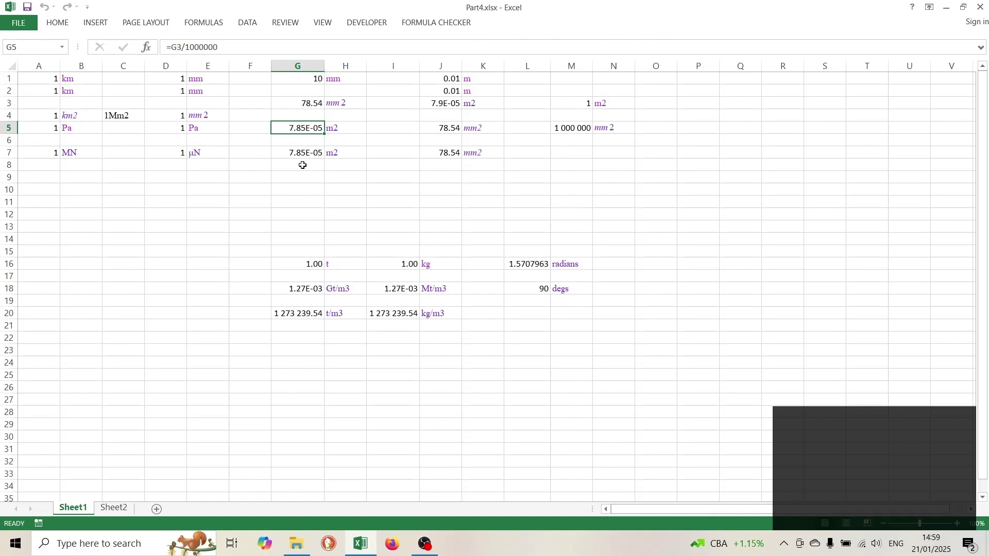
left_click(336, 128)
left_click(301, 153)
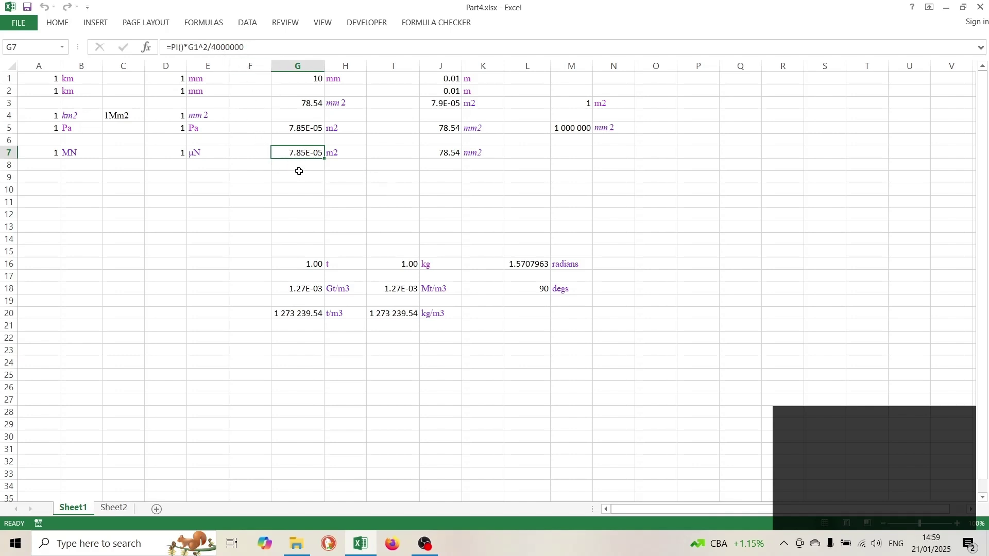
left_click(298, 79)
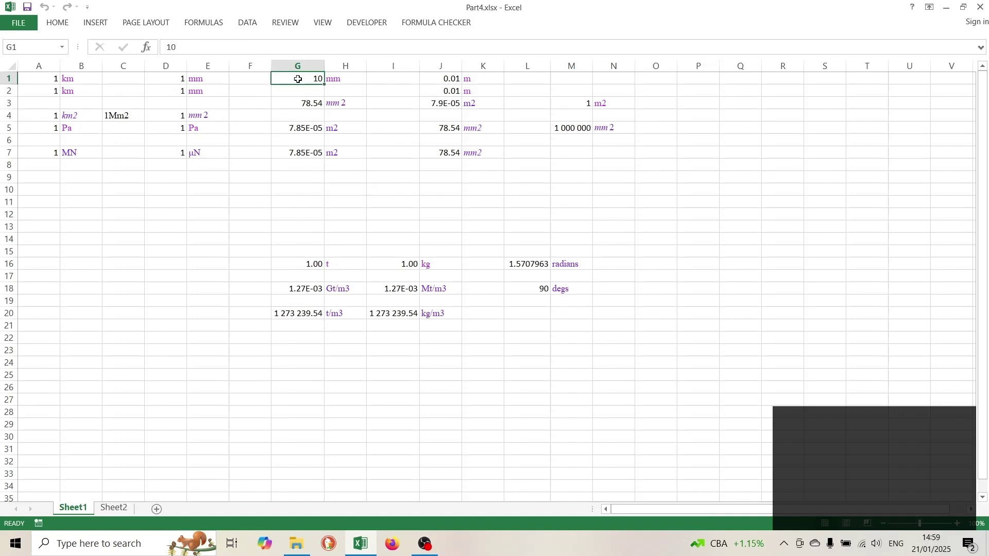
left_click(298, 152)
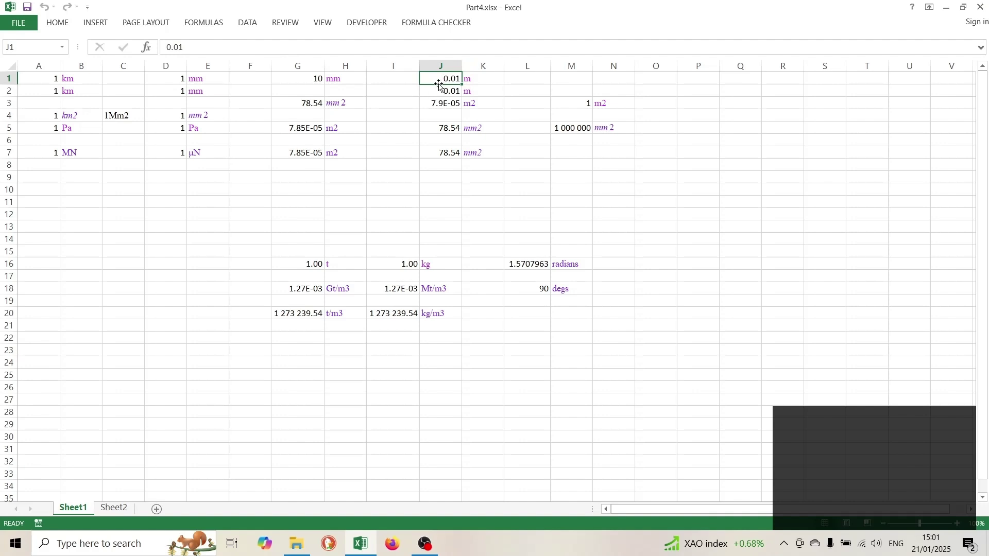
Check the circle area formulas based on the metre diameter in J3, J5 and J7, and their square-millimetre units
left_click(446, 103)
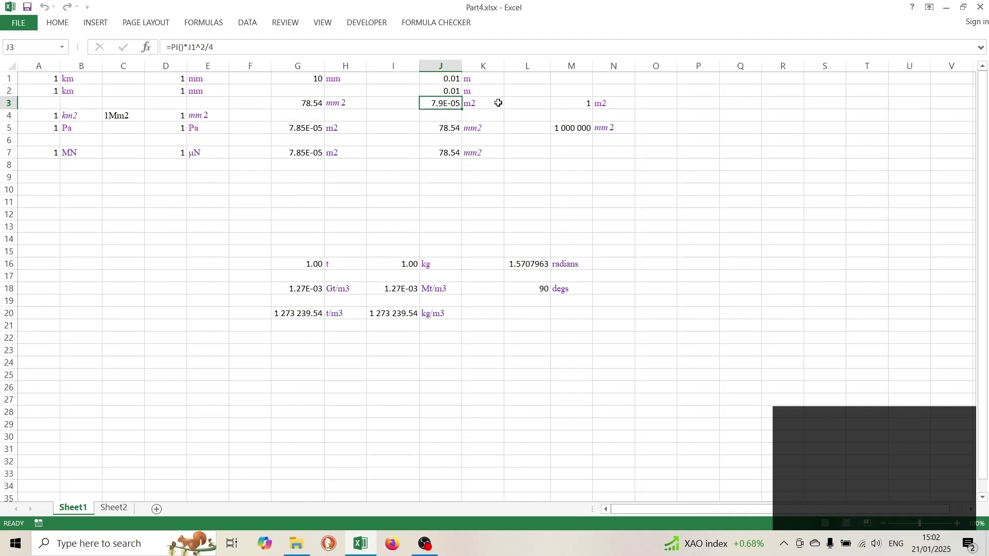
left_click(444, 128)
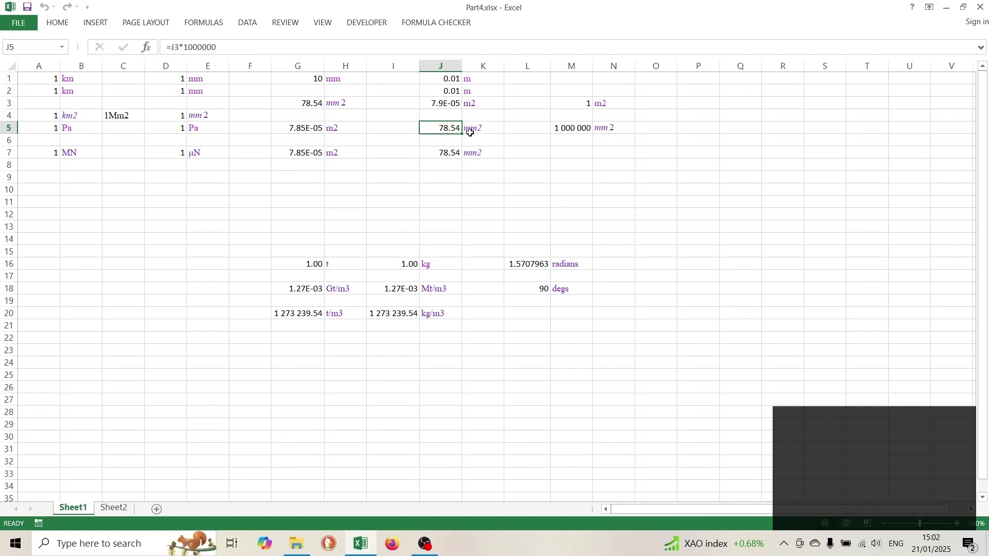
left_click(486, 129)
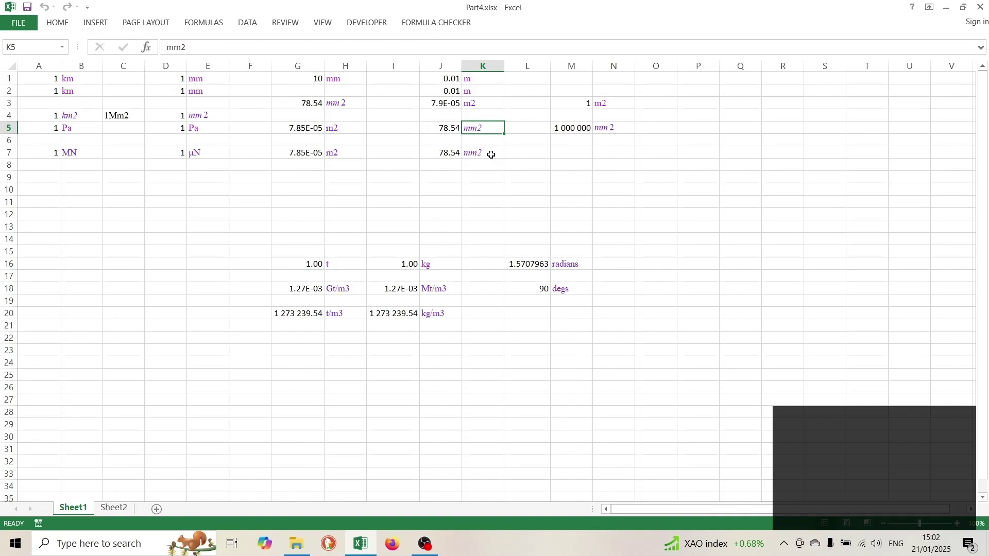
left_click(439, 155)
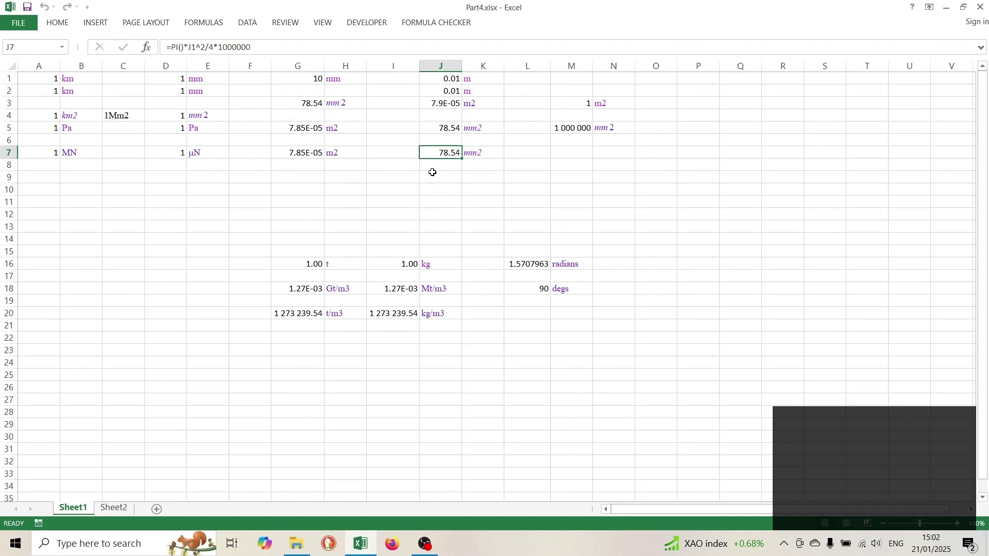
left_click(489, 155)
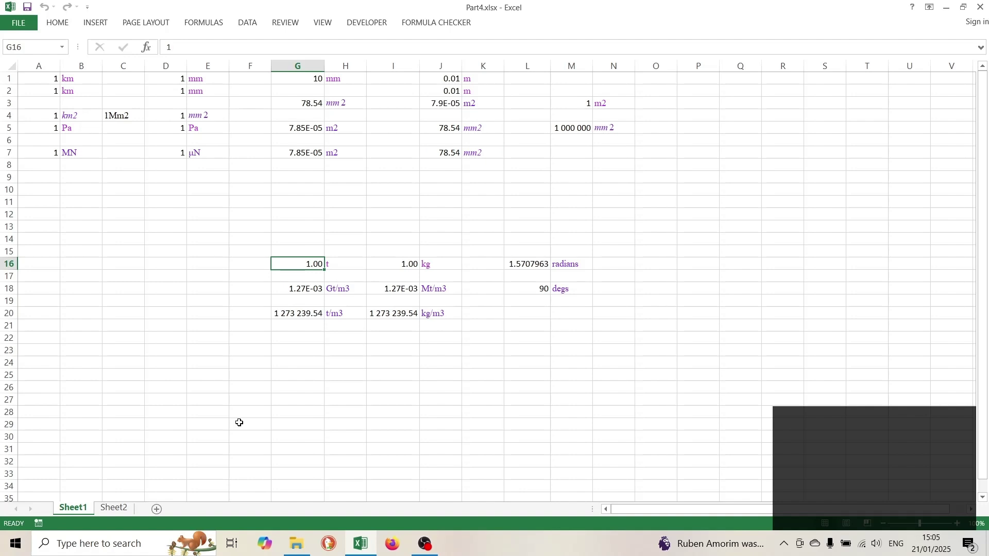
Assign the Mass unit tonne to the value in G16 and return to that cell
key("ctrl+alt+u")
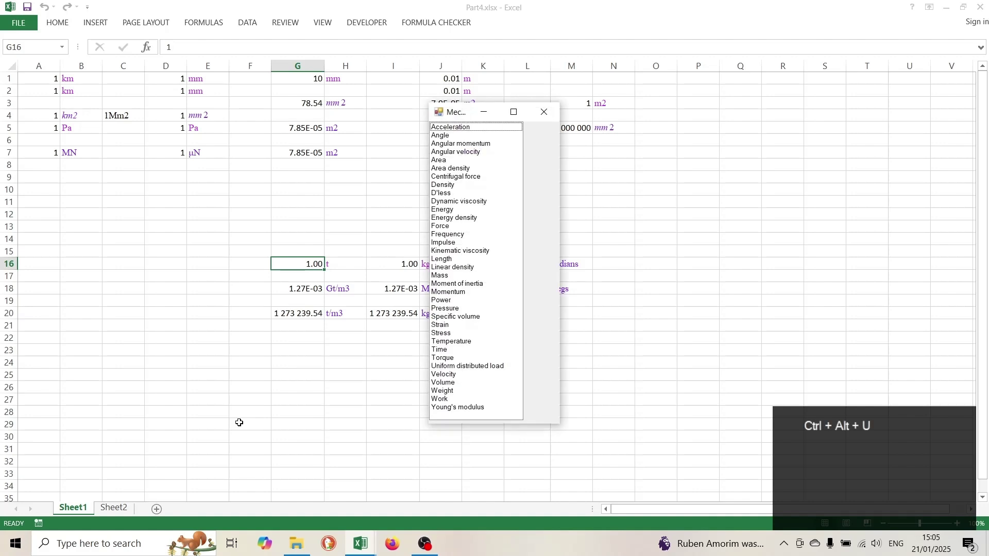
key("m")
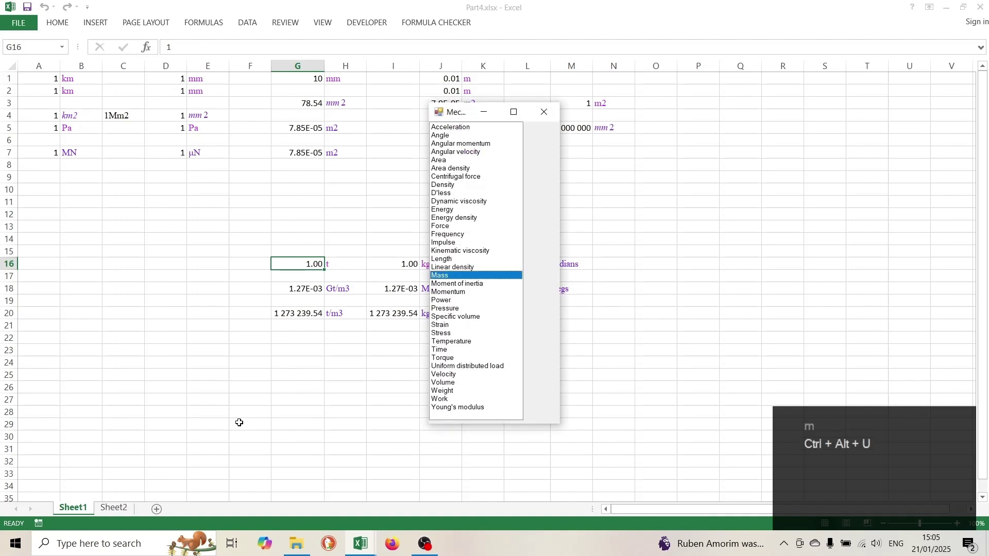
key("Return")
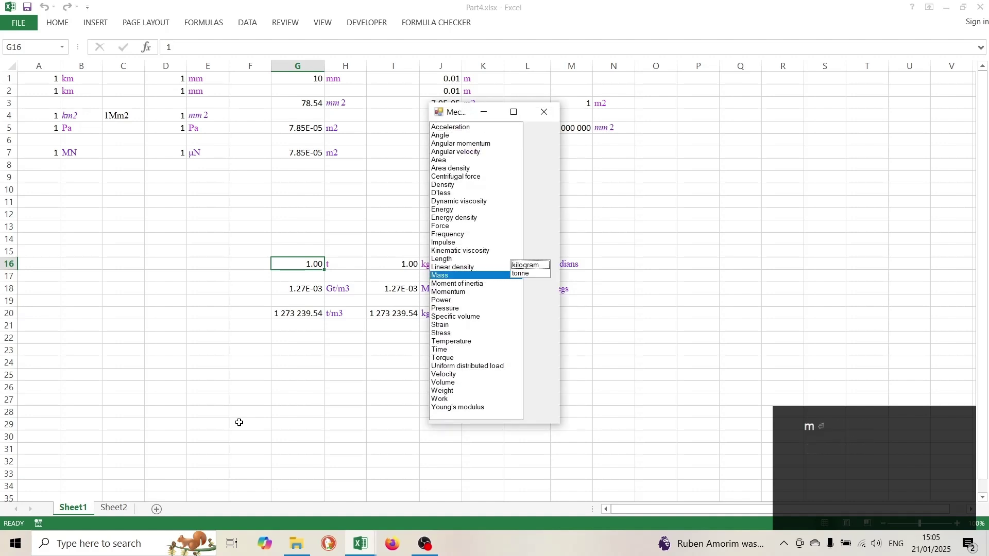
key("t")
key("Return")
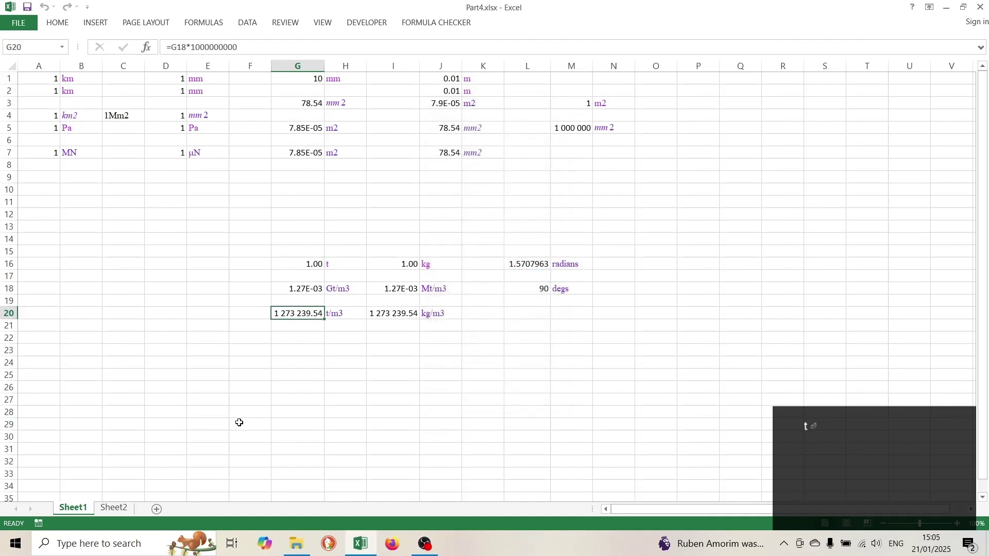
key("Up")
key("Up")
key("Up")
key("Up")
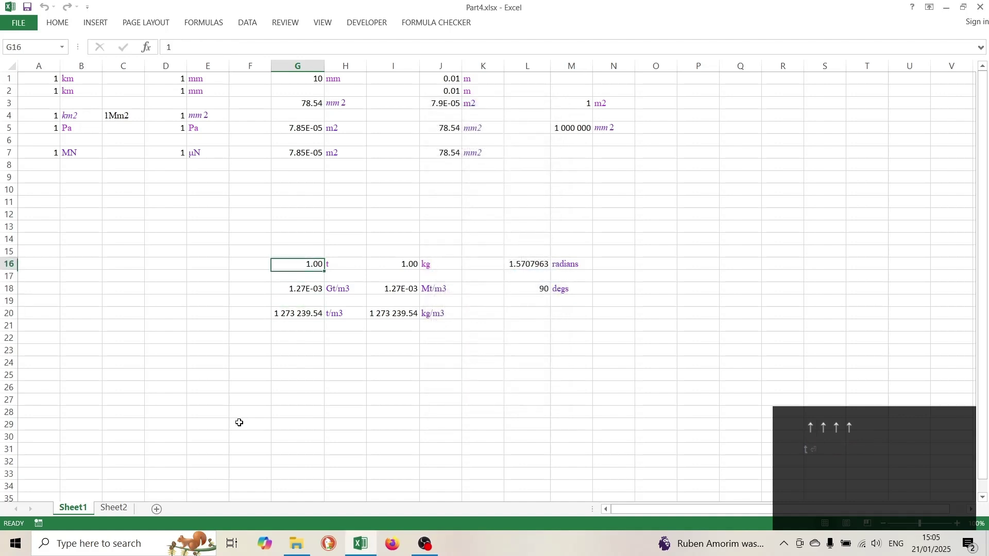
Review the tonne-based density formula in G18, its source cells G1 and G3, and the scaled density and unit in G20 and H20
key("Right")
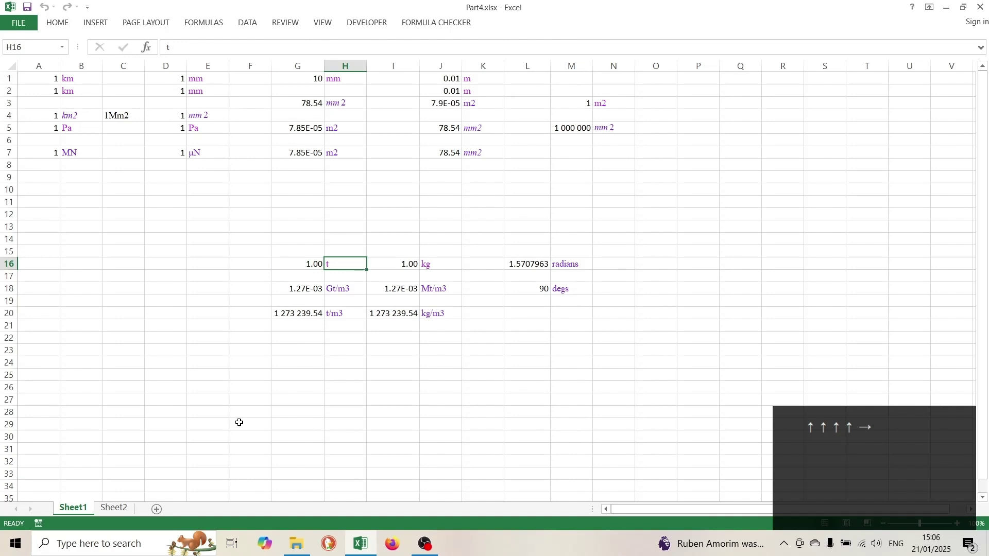
key("Down")
key("Down")
key("Left")
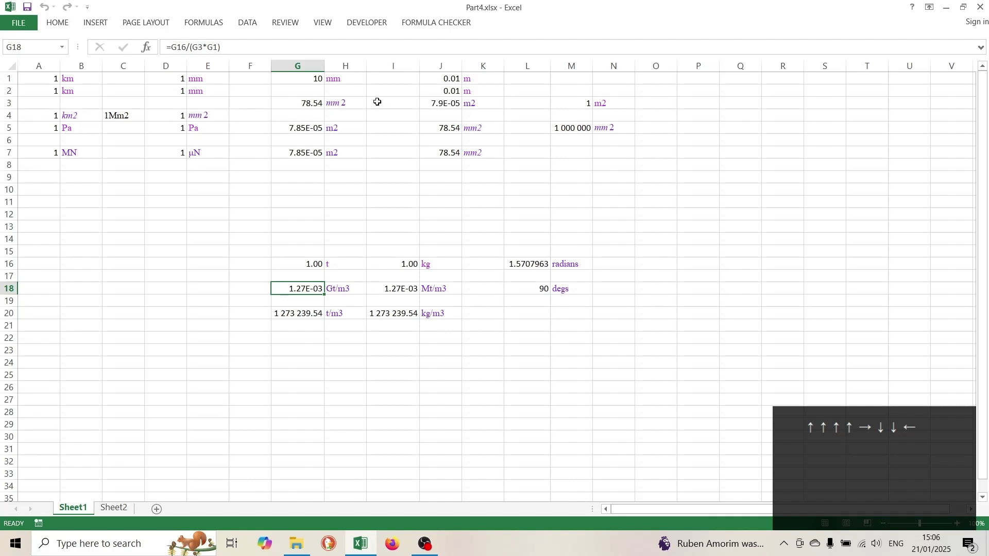
left_click(300, 79)
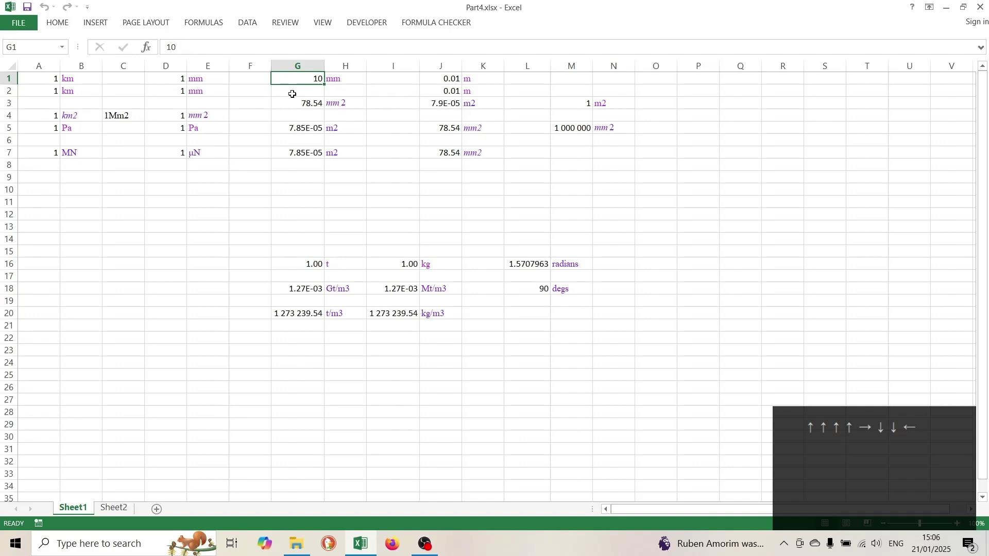
left_click(301, 103)
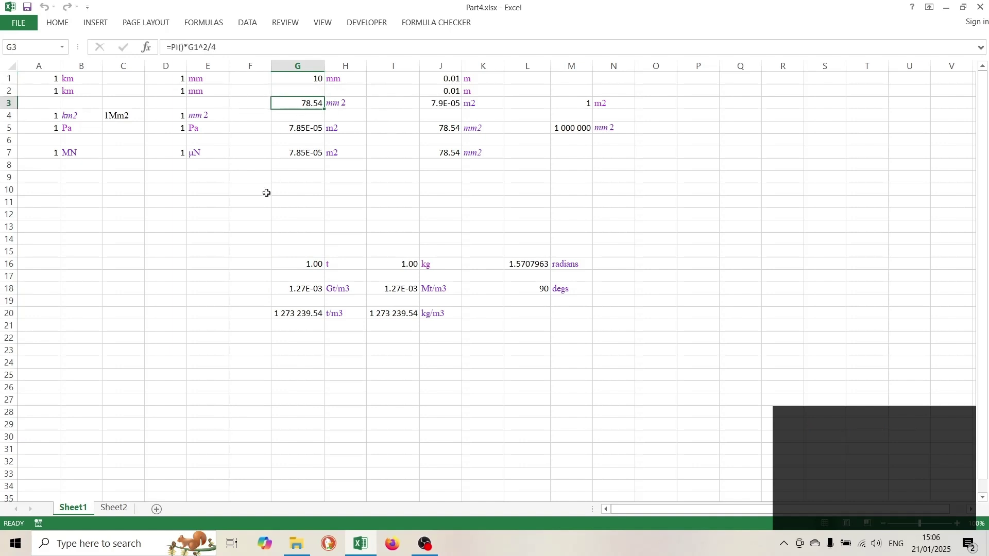
left_click(295, 289)
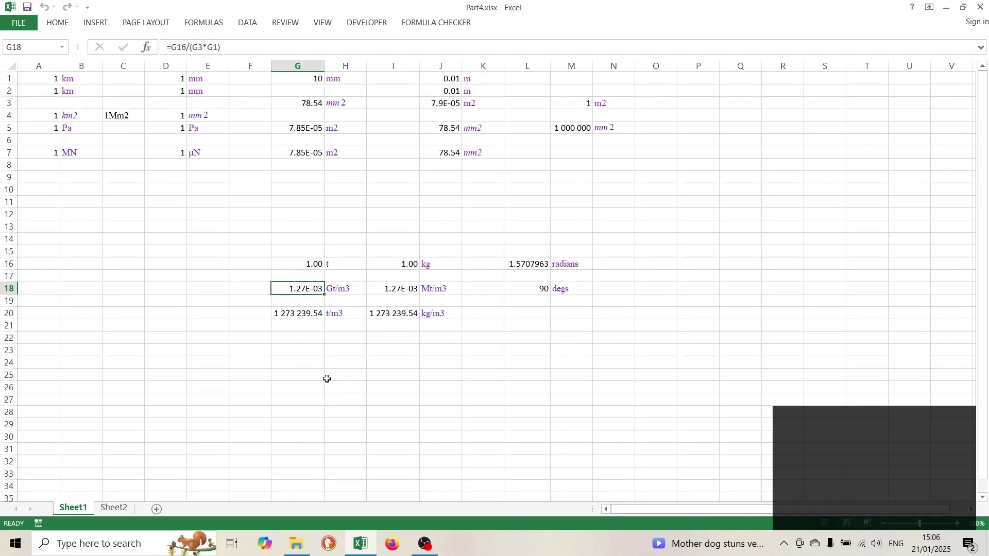
left_click(289, 314)
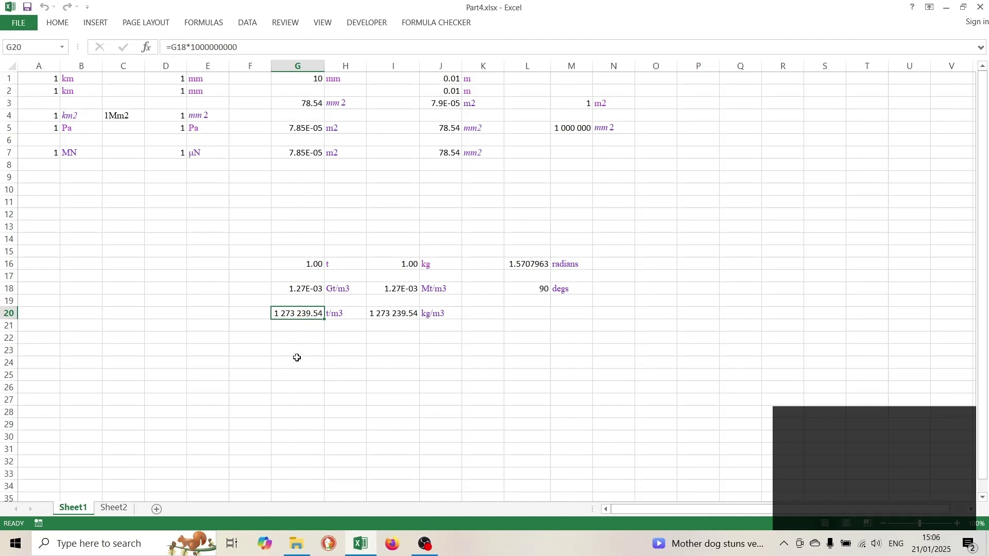
left_click(338, 315)
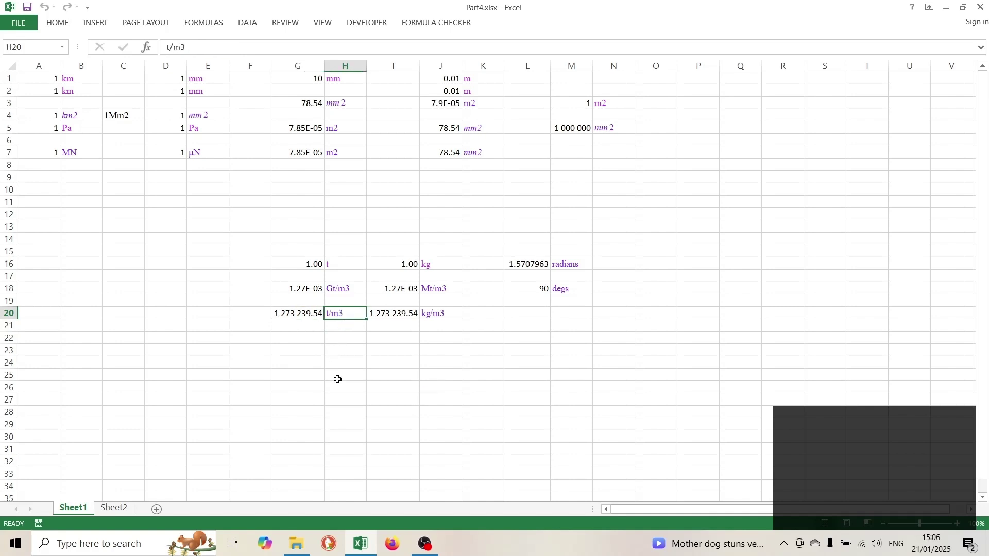
Assign the Mass unit kilogram to the value in I16
left_click(395, 267)
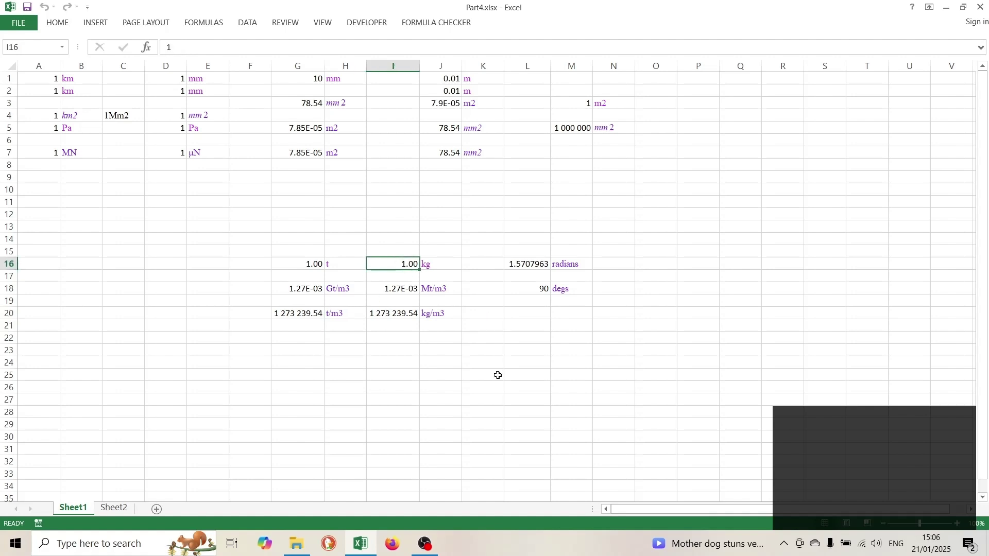
key("ctrl+alt+u")
key("m")
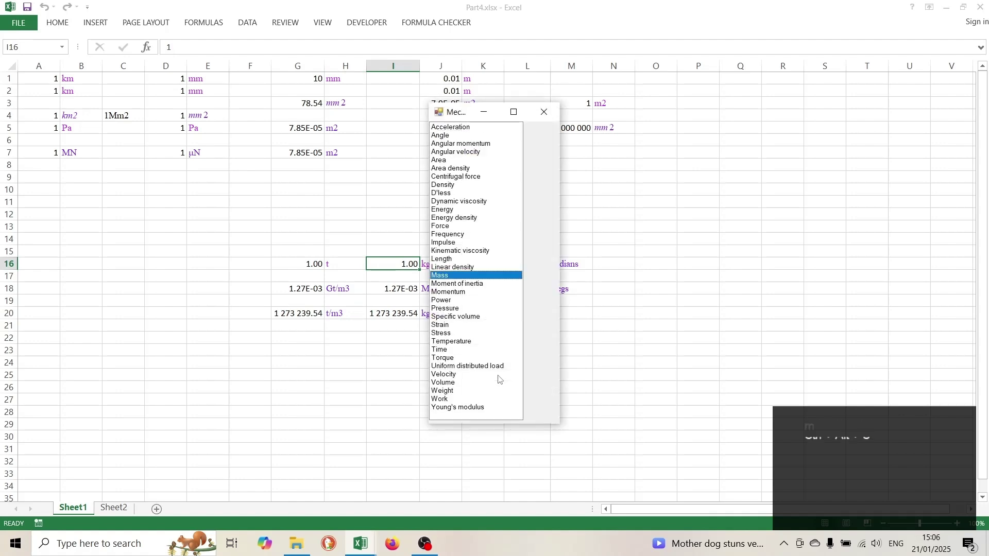
key("Return")
key("k")
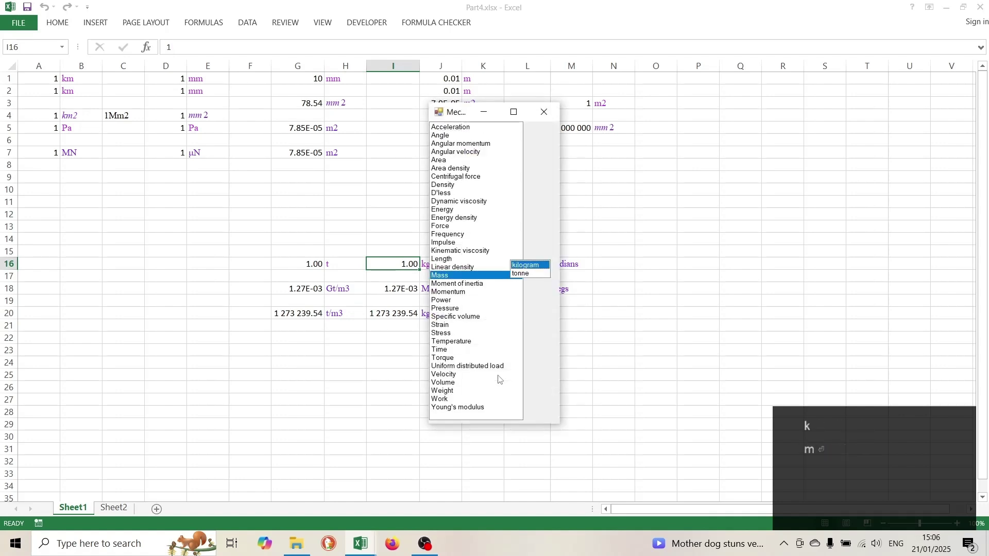
key("Return")
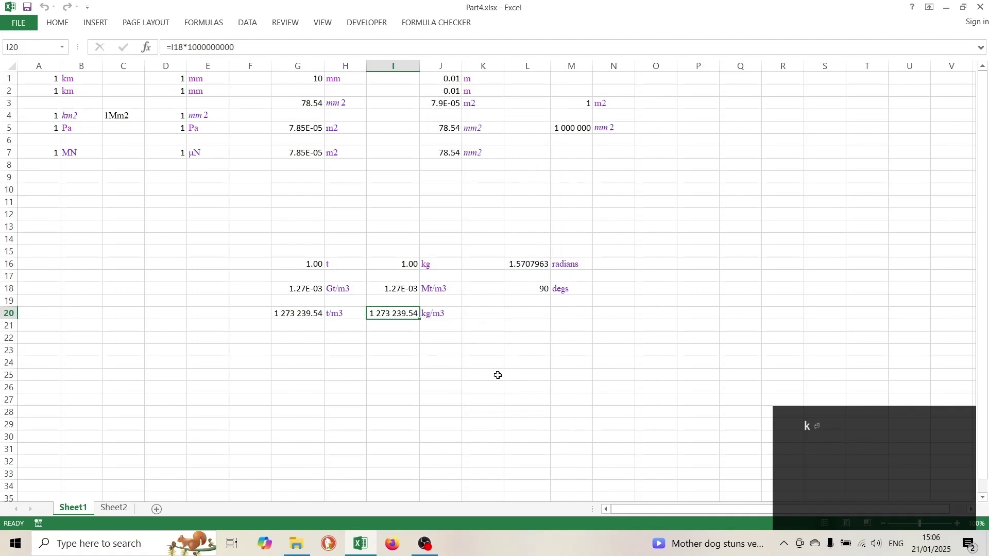
Review the kilogram-based density formula in I18 and the scaled density in I20
key("Up")
key("Up")
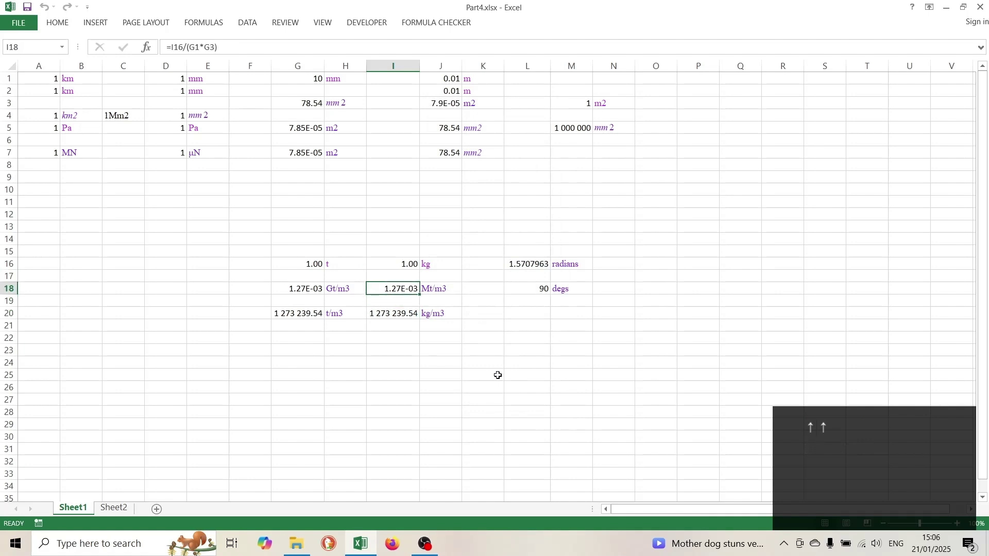
key("Up")
key("Up")
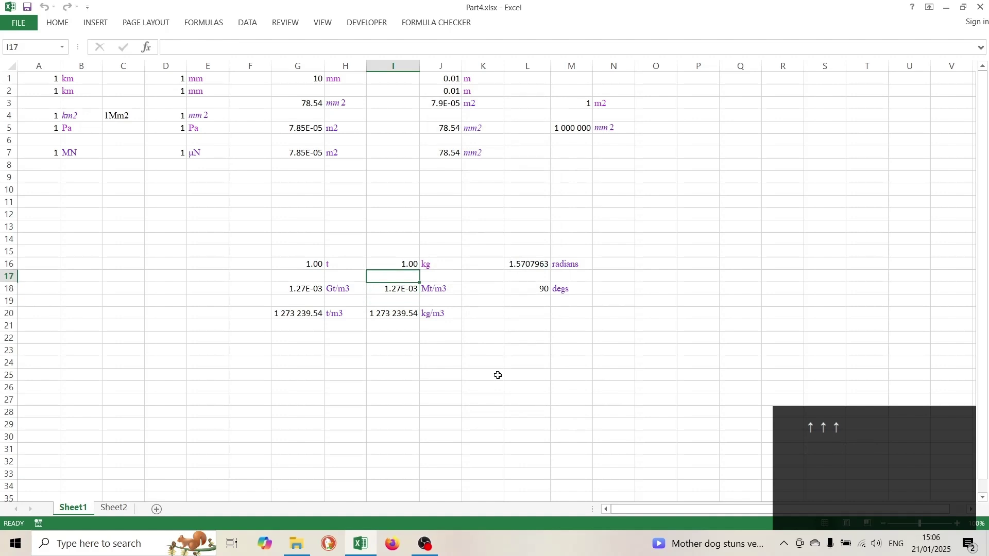
key("Down")
key("Down")
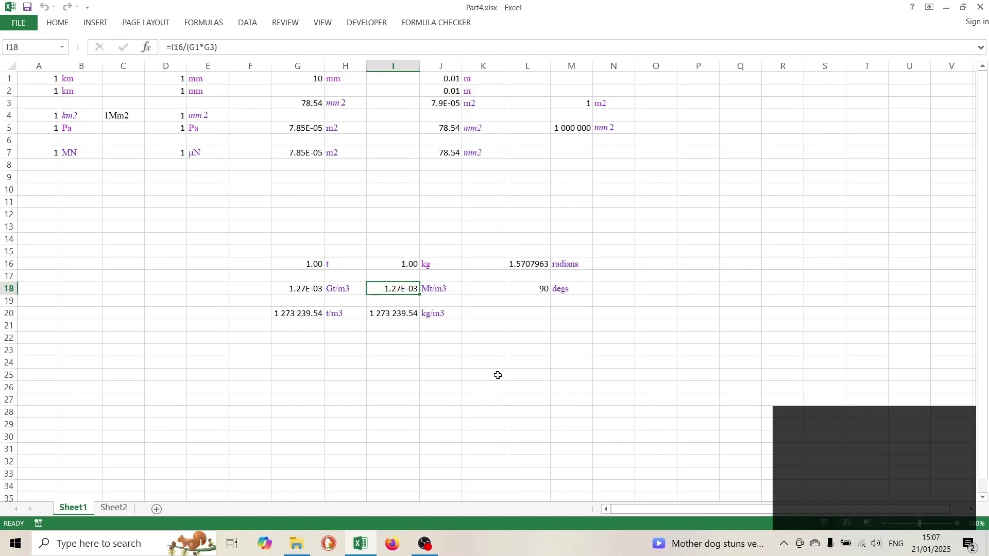
key("Down")
key("Down")
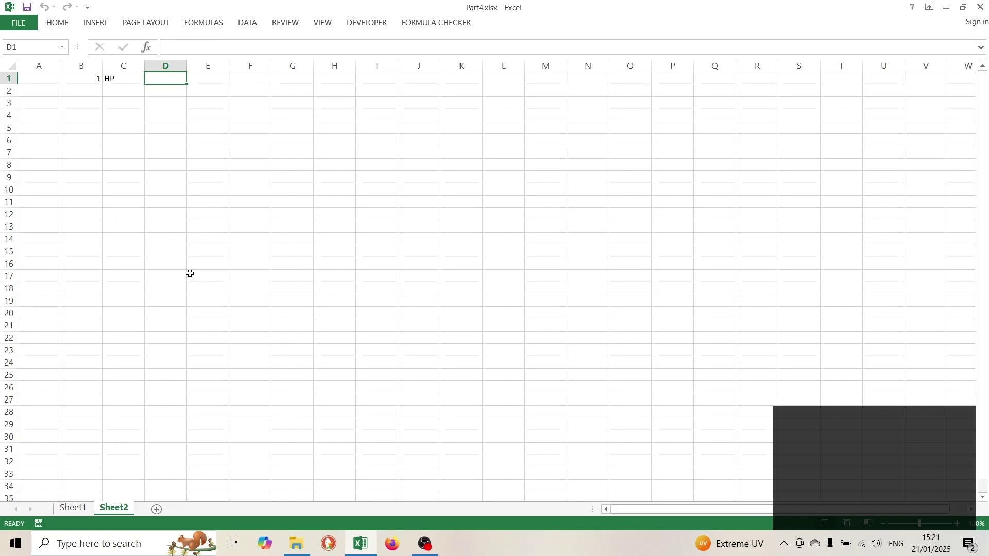
Begin a CONVERT formula in D1 of Sheet2 with B1 as the number and C1 as the source unit
type("=convert")
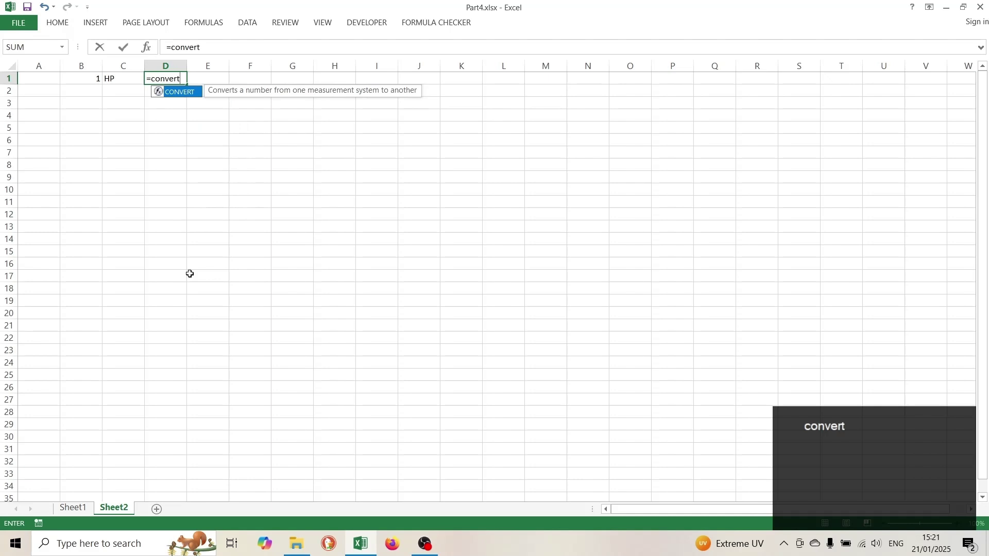
type("(")
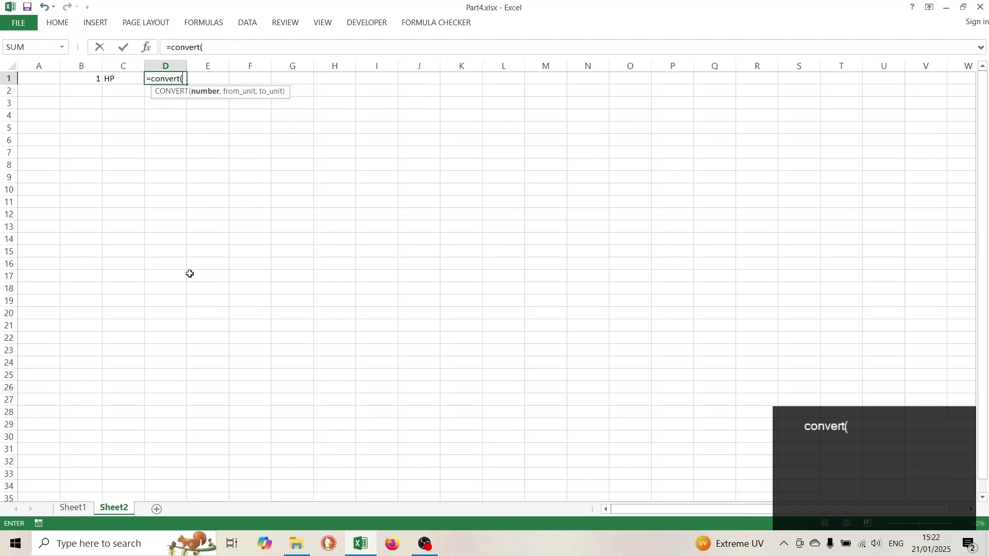
key("Left")
key("Left")
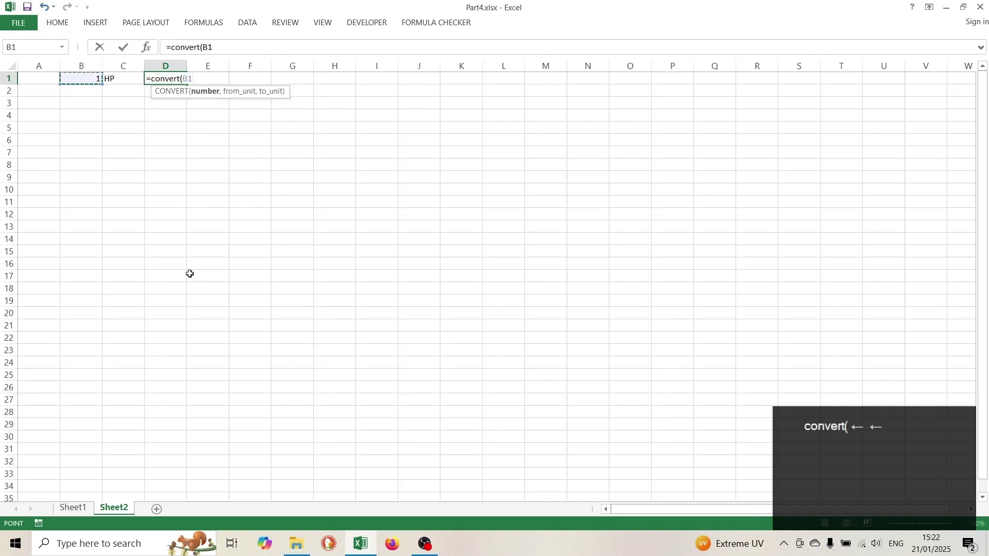
type(",")
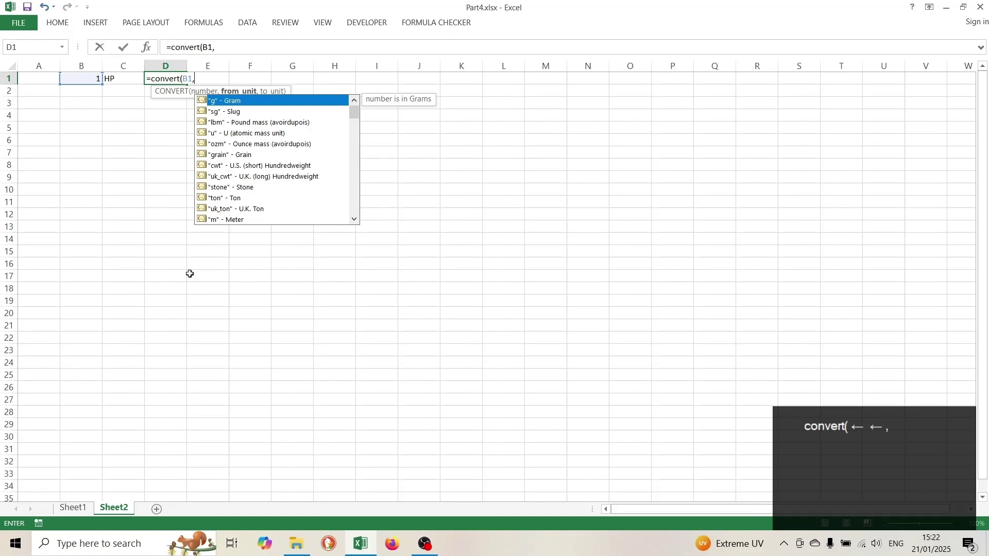
key("Left")
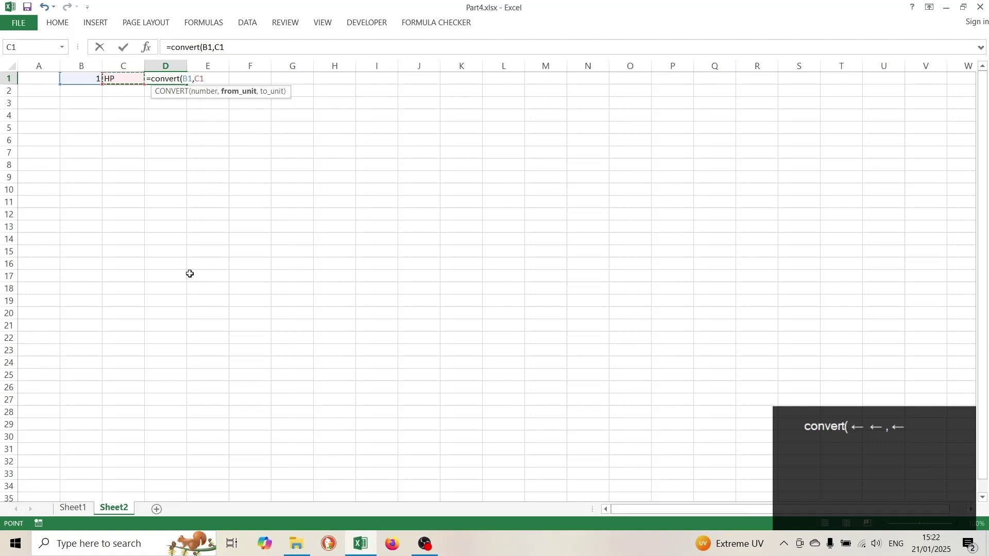
type(",")
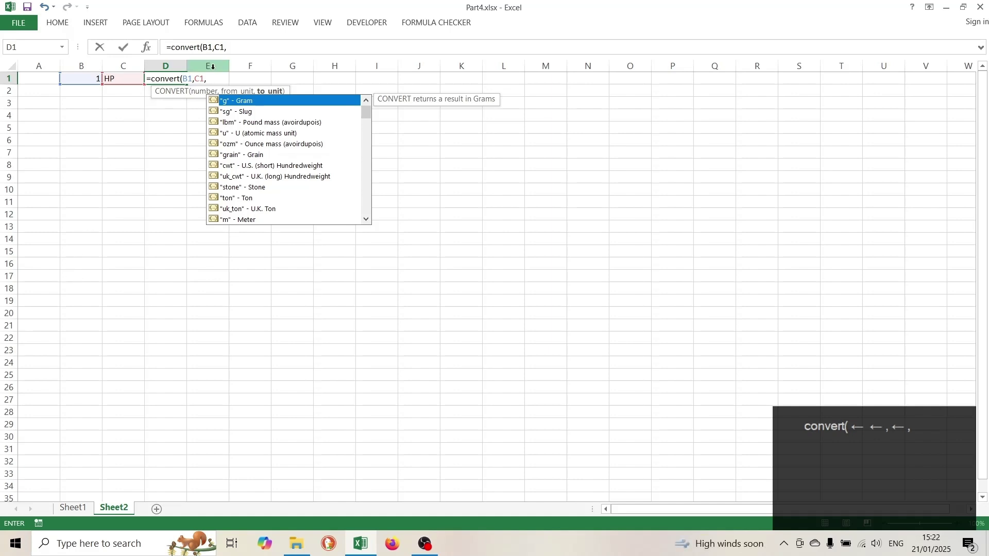
Browse the suggested target units for the D1 conversion as far as Watt, then return to the formula text
left_click(367, 220)
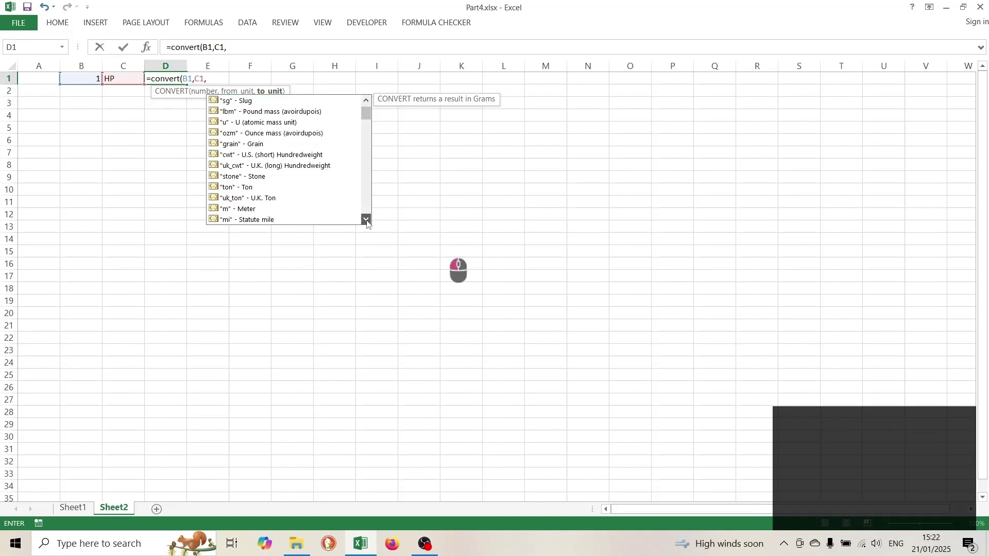
left_click_drag(367, 219, 366, 219)
left_click(366, 219)
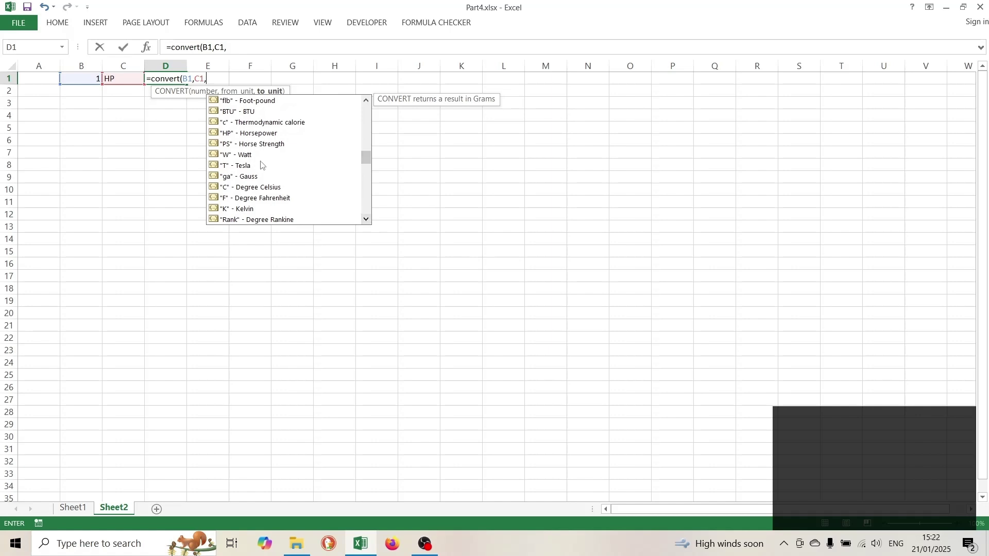
left_click(236, 156)
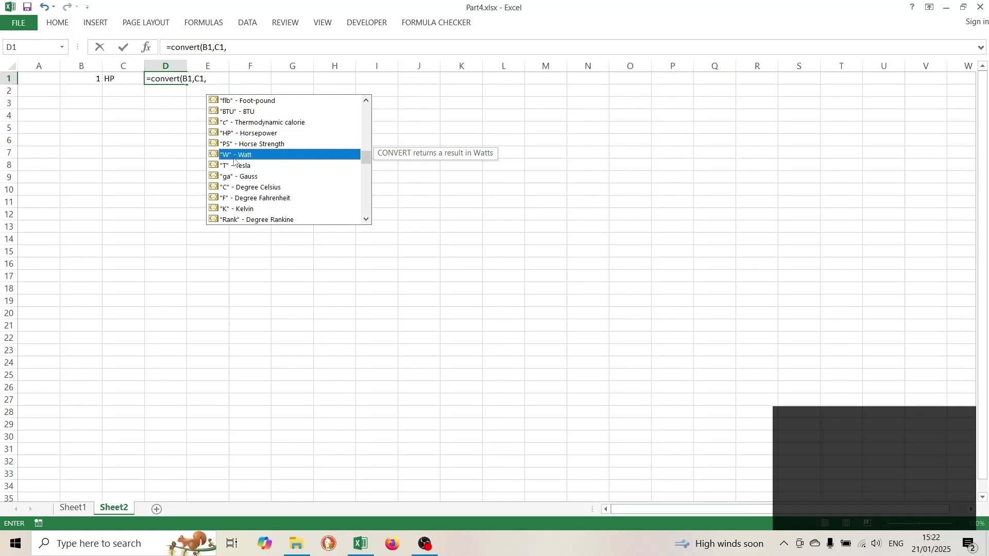
left_click(213, 79)
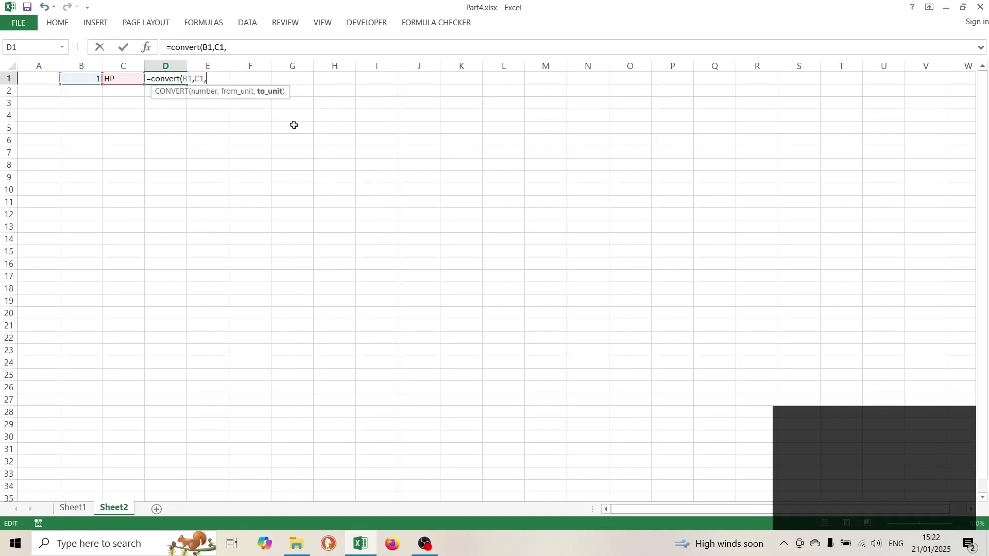
Complete the D1 conversion with "kW" as the target unit and check cells D1 and E1
type("\"")
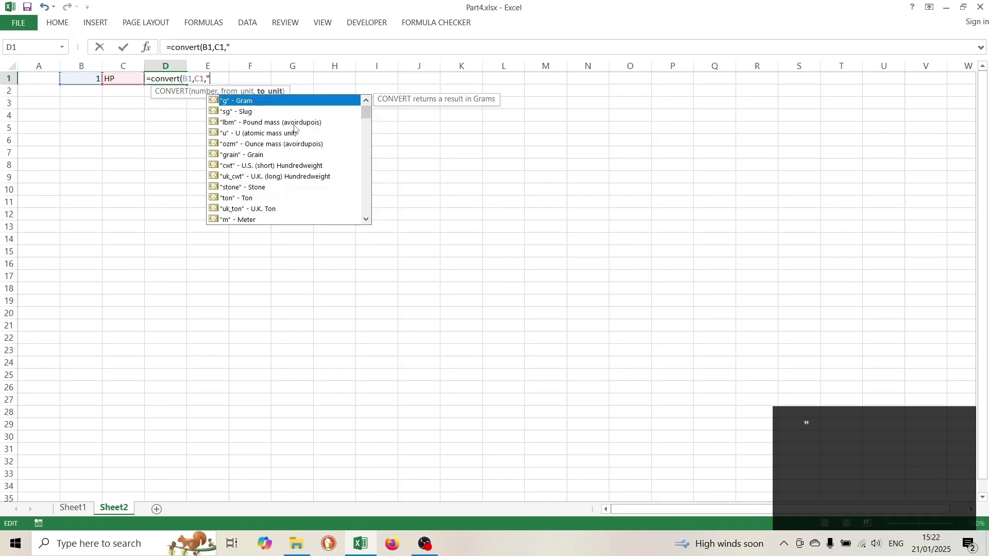
type("kW\")")
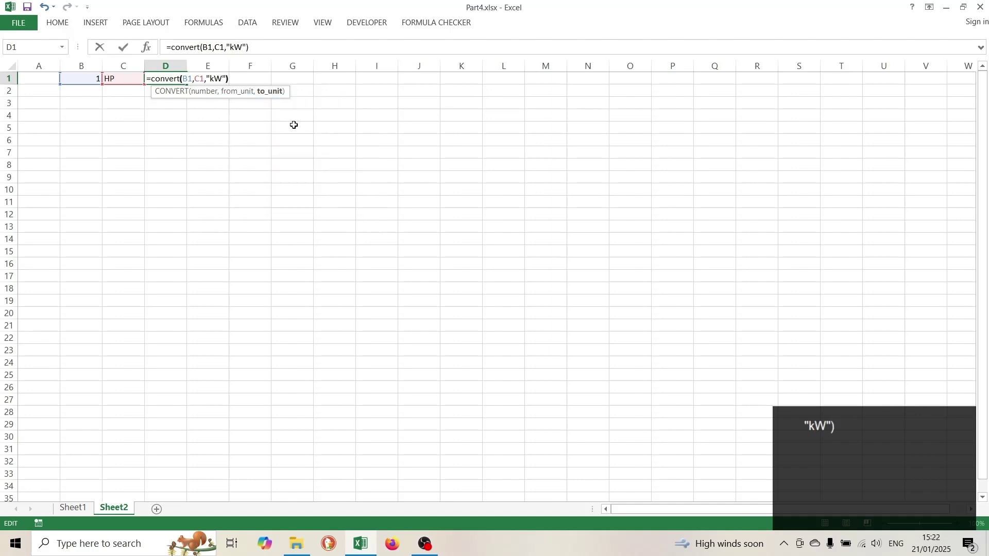
key("ctrl+Return")
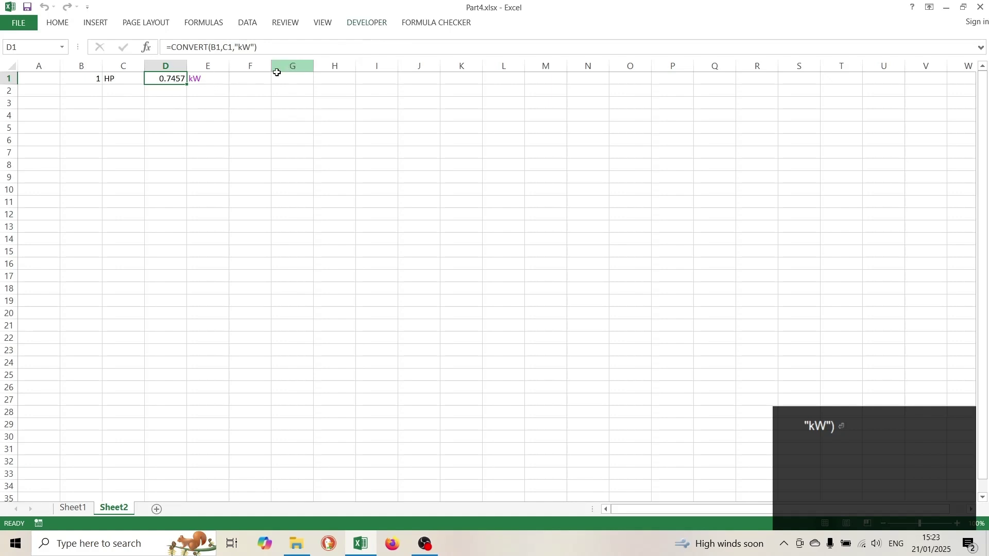
left_click(213, 79)
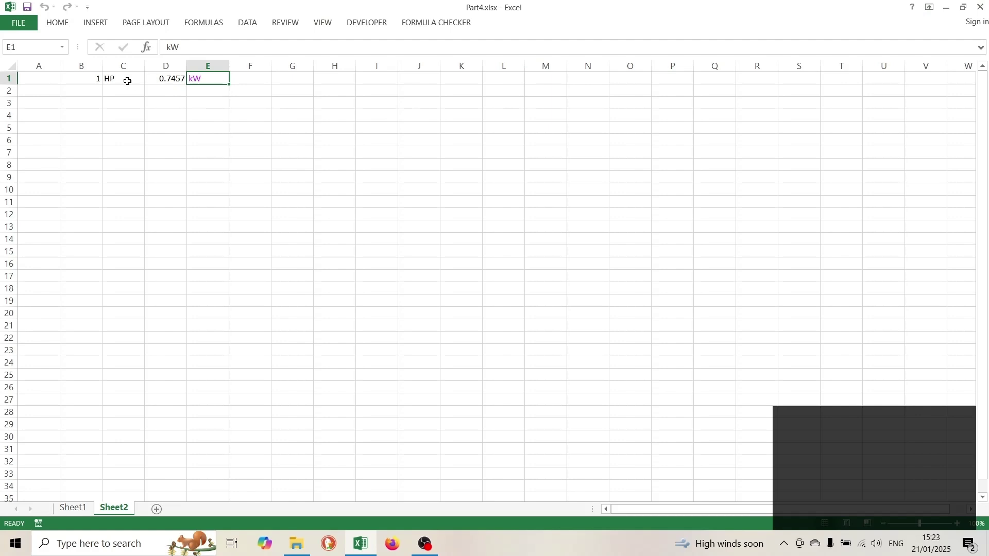
left_click(167, 77)
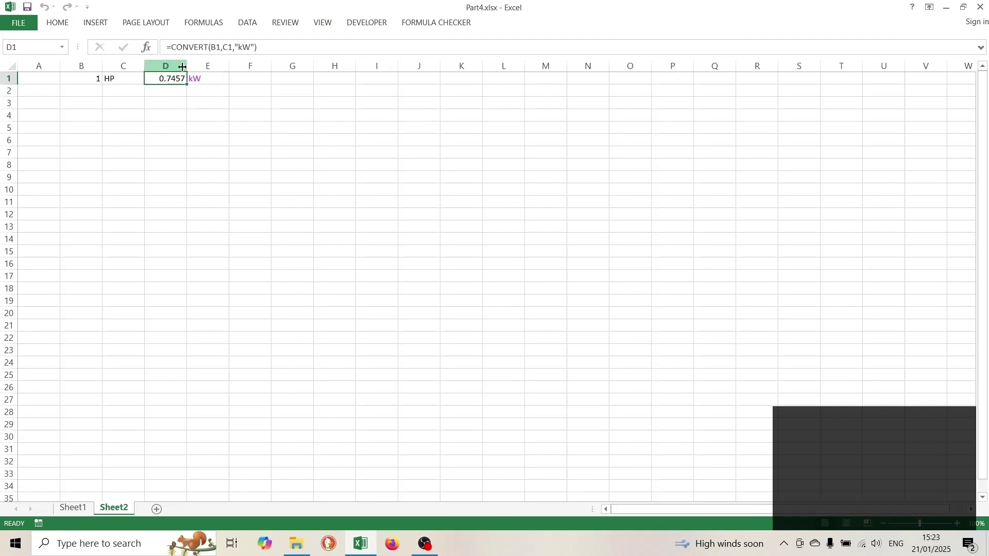
Enter the formula =CONVERT(D1,E1,"HP") in cell F1 to convert the kilowatt value back to horsepower
left_click(258, 78)
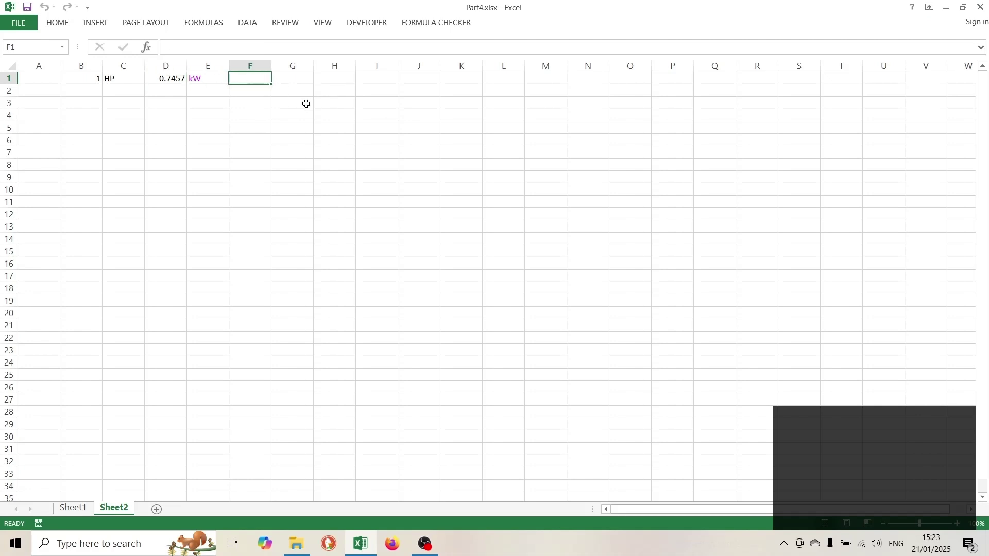
type("=convert")
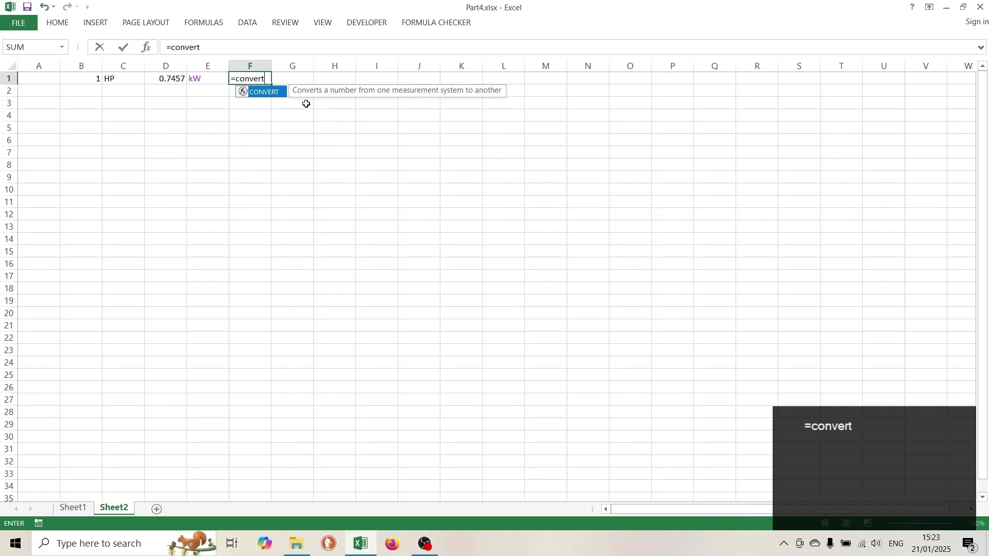
type("(")
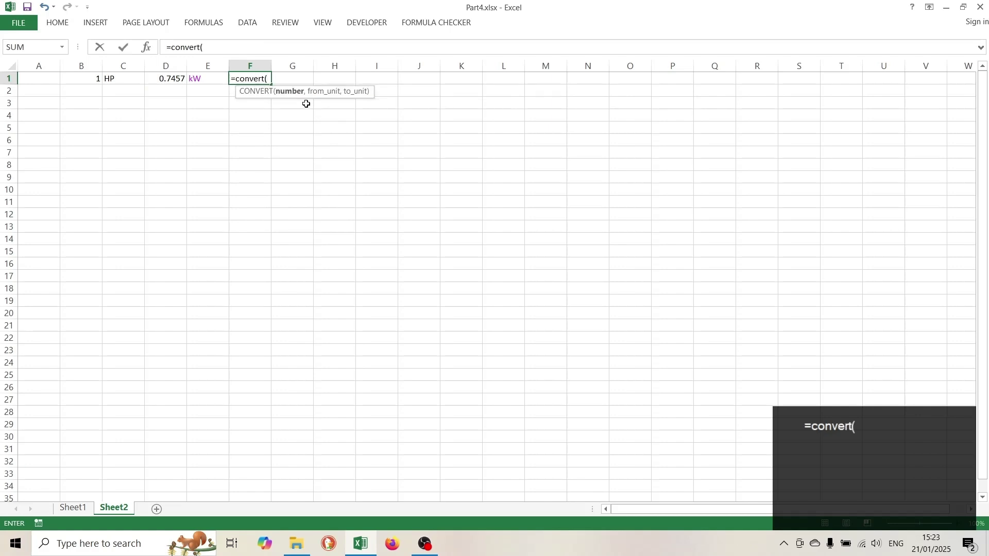
key("Left")
key("Left")
key("Left")
key("Right")
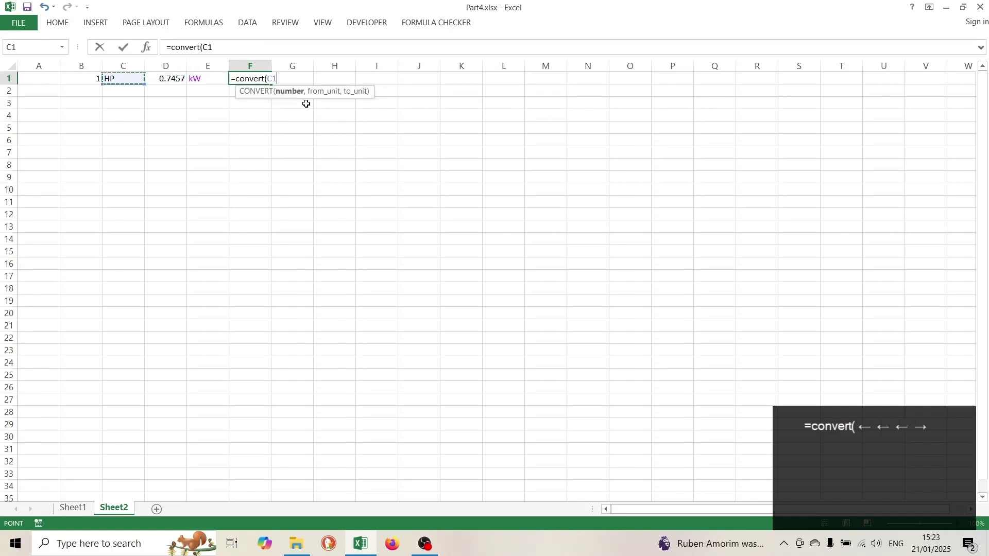
type(",")
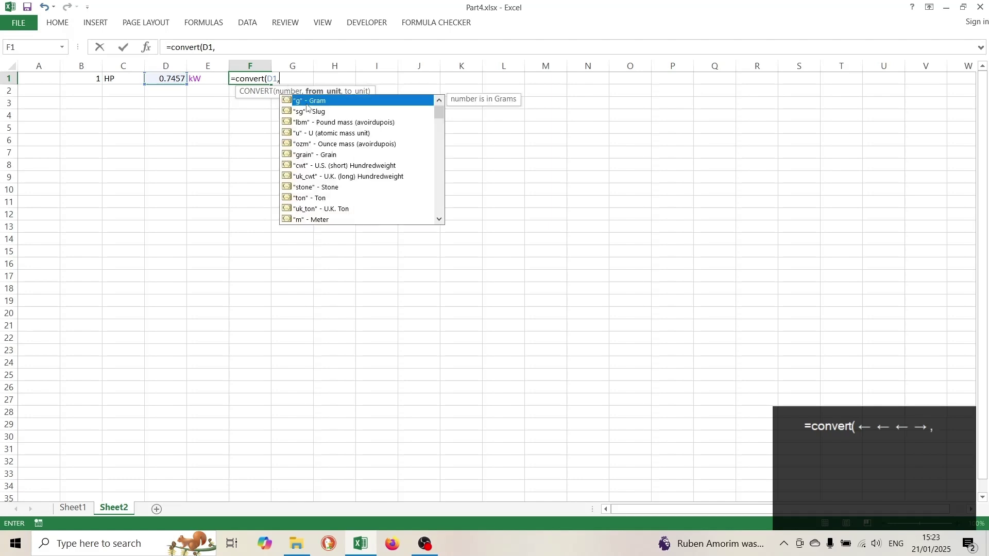
key("Left")
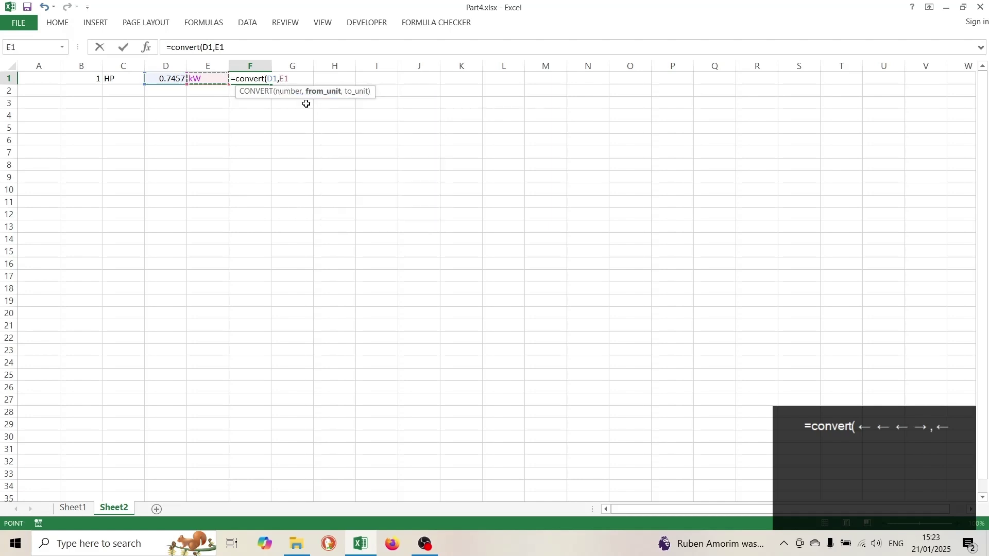
type(",")
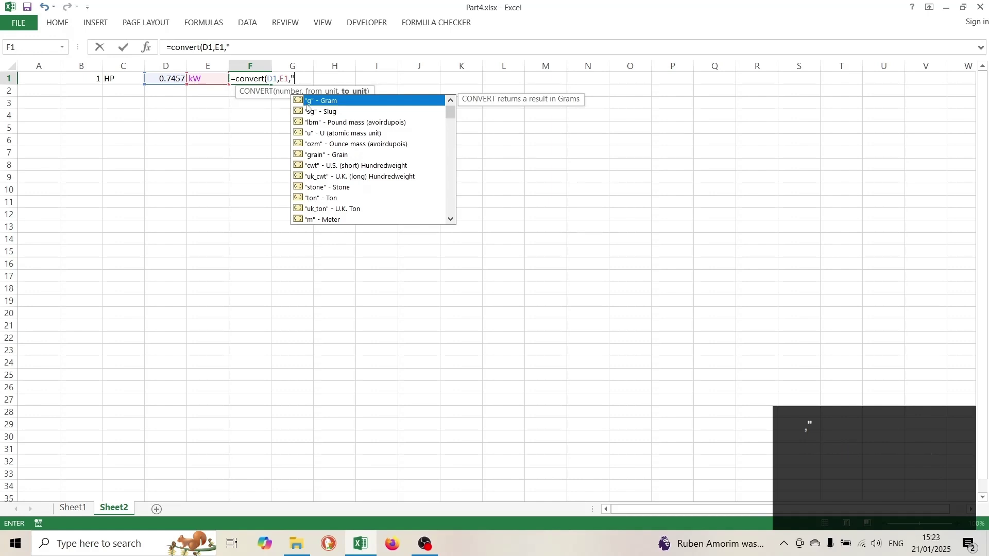
type("\"HP\")")
key("Return")
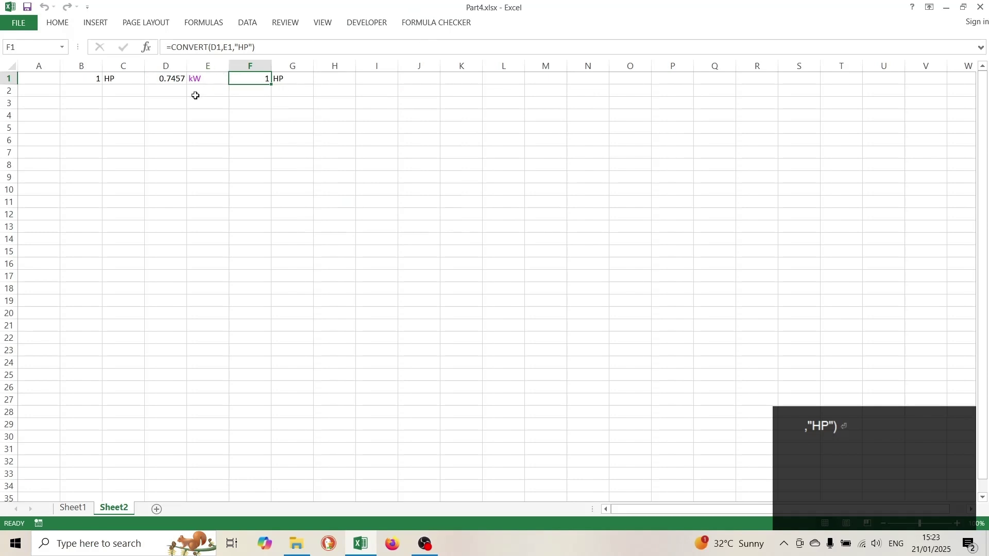
Remove the "HP" target unit from the CONVERT formula in F1, leaving the third argument empty after the comma
left_click(253, 48)
key("BackSpace")
key("BackSpace")
key("BackSpace")
key("BackSpace")
key("BackSpace")
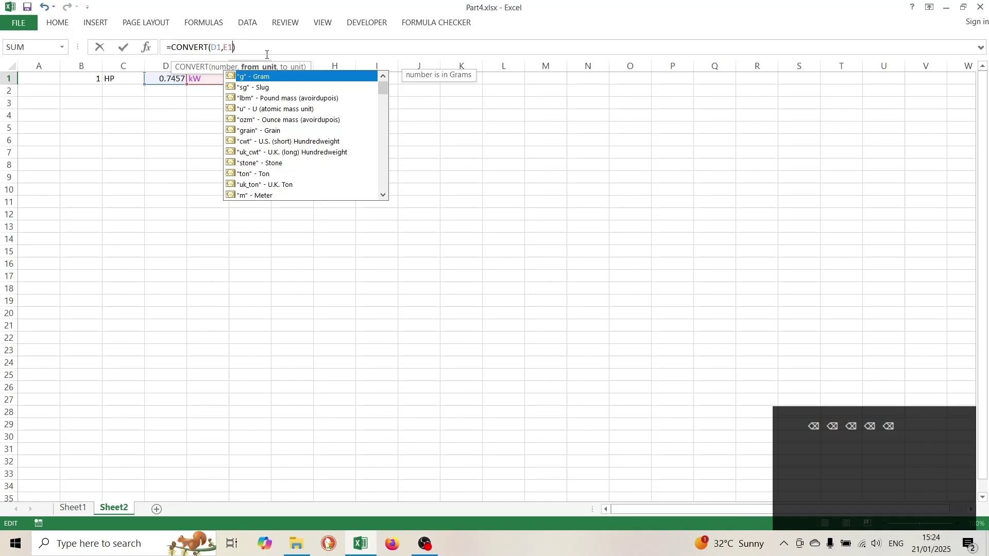
type(",")
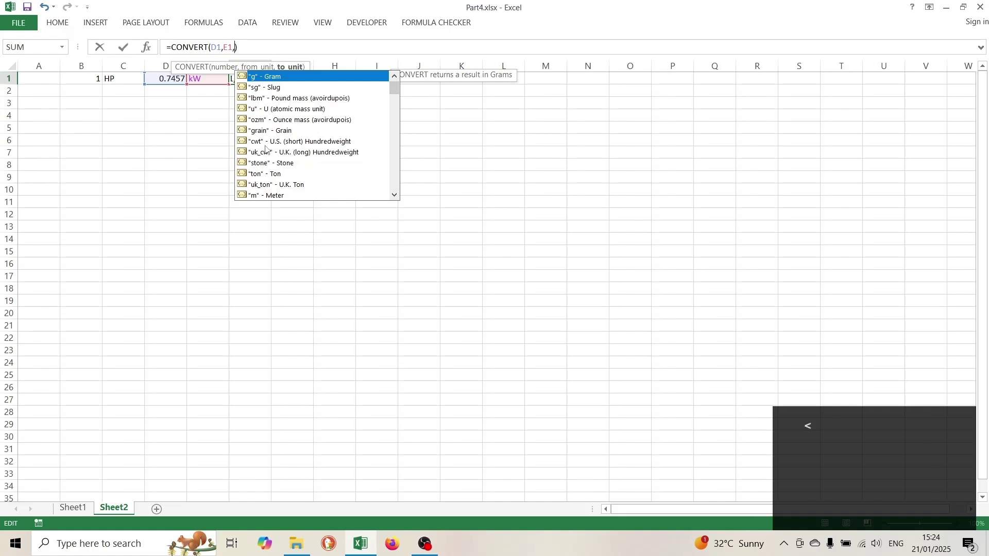
Browse the suggested target units as far as Gallon, commit the F1 formula and dismiss the message
scroll(296, 161, "down", 4)
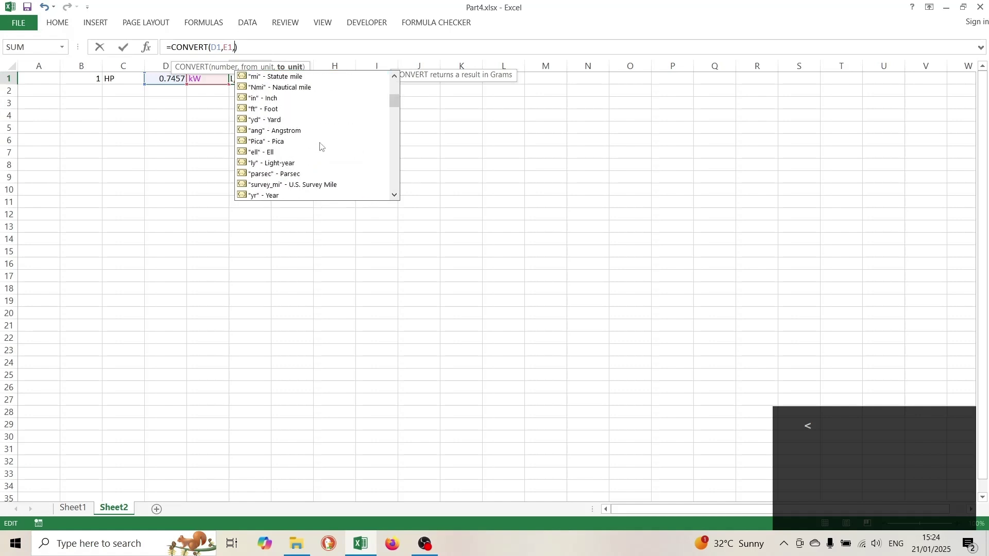
scroll(319, 135, "down", 5)
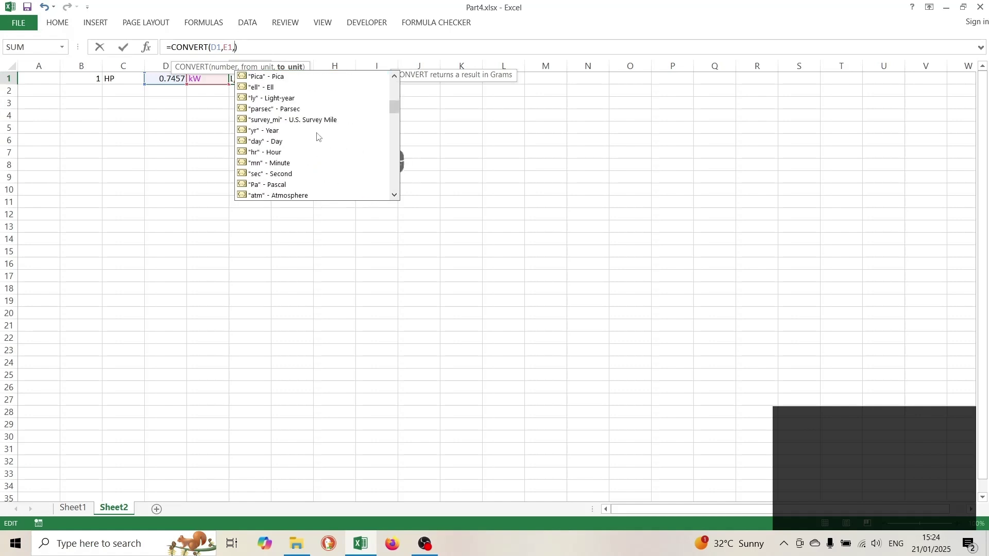
scroll(315, 138, "down", 3)
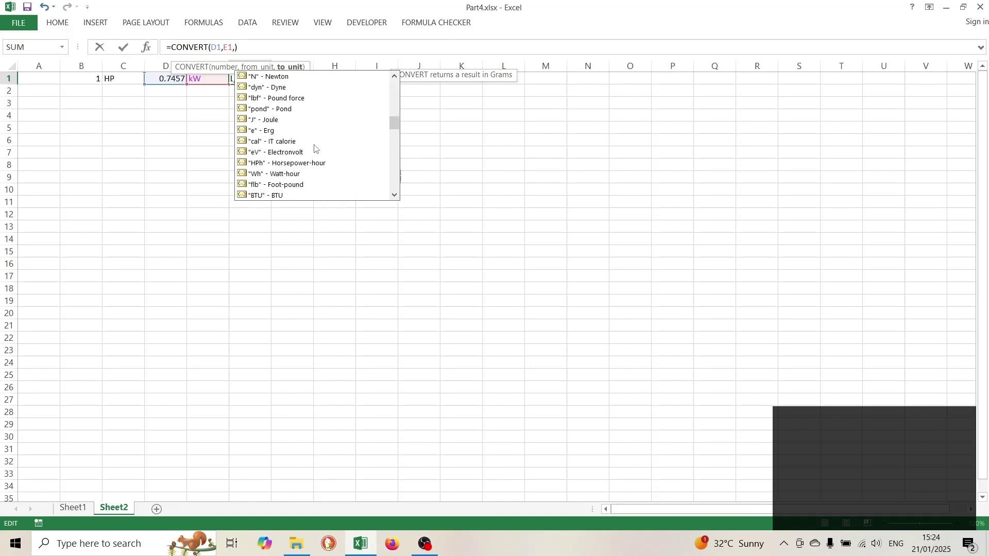
scroll(312, 142, "down", 6)
scroll(312, 150, "down", 3)
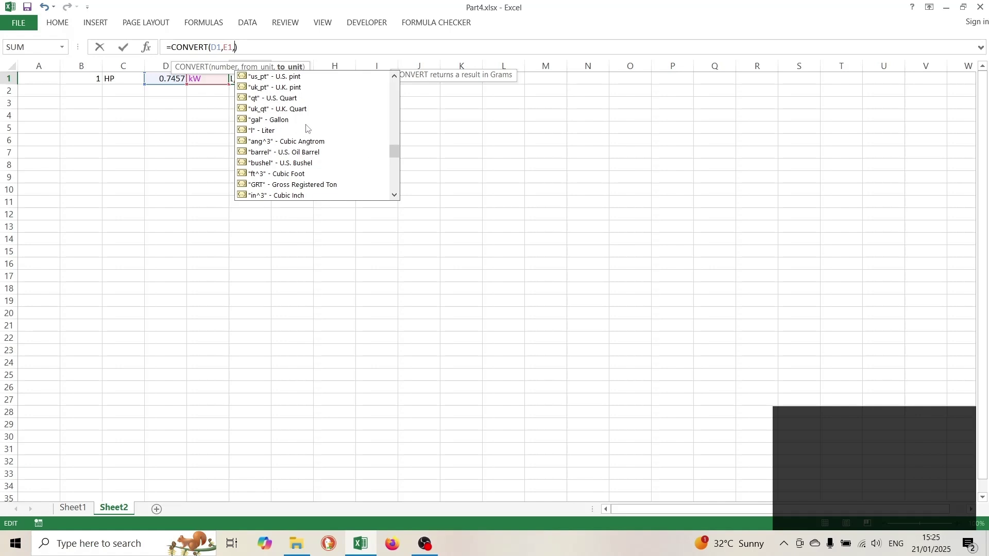
left_click(266, 122)
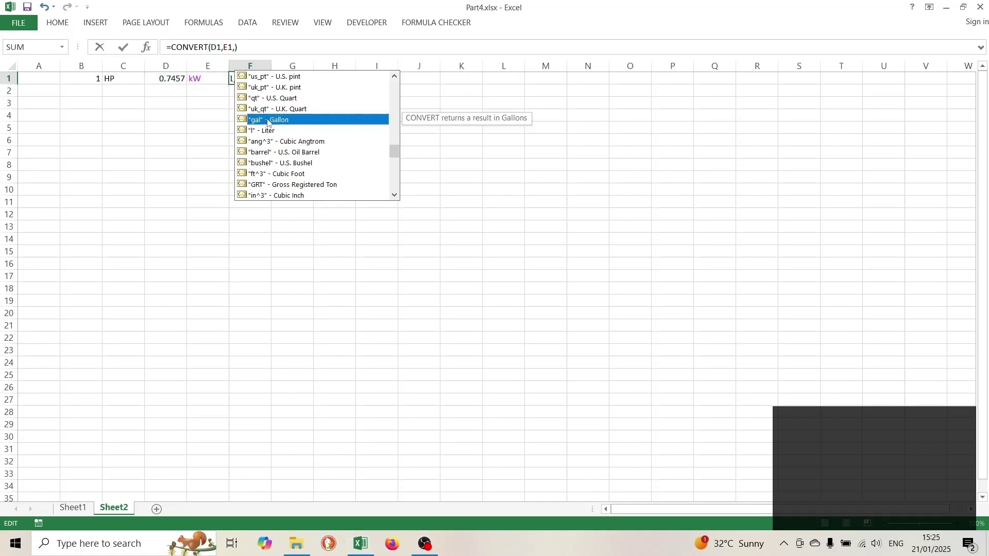
key("Return")
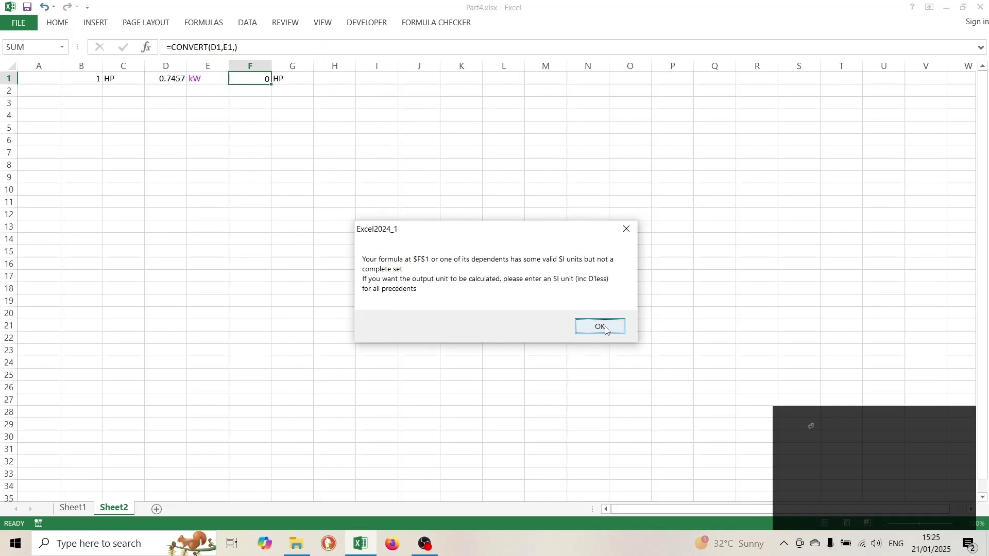
left_click(586, 332)
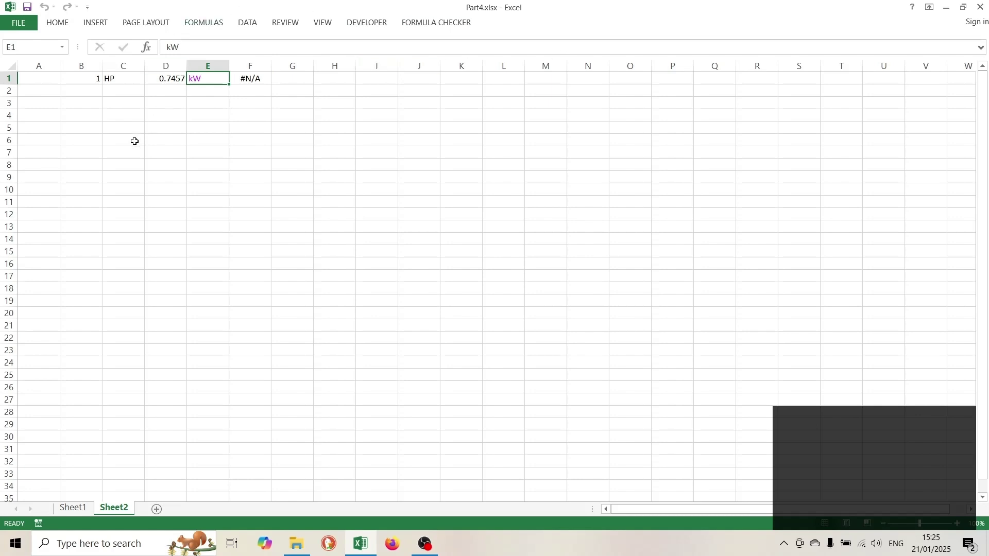
Select cell B3 and open the custom conversion factor entry for Velocity in the Mechanical group
key("Left")
key("Left")
key("Left")
key("Down")
key("Down")
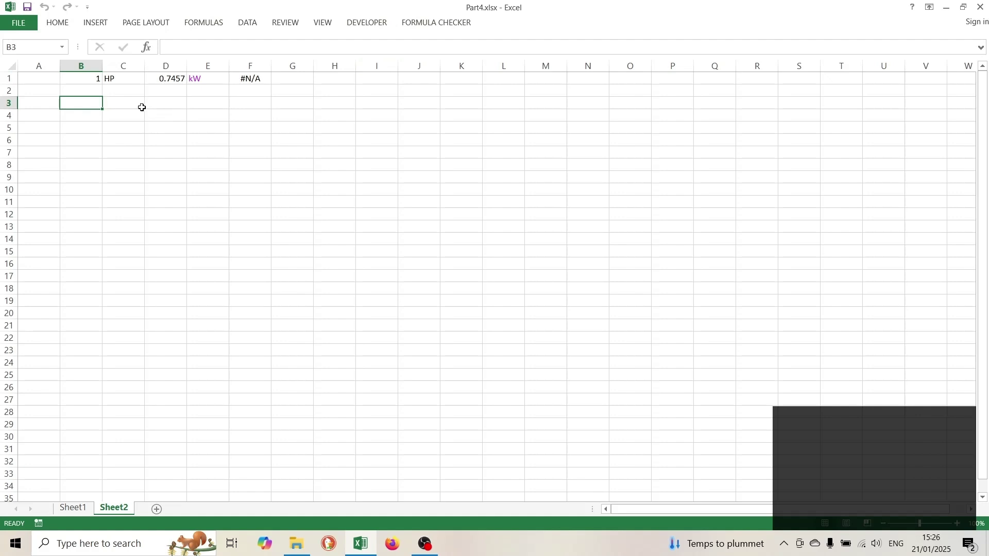
left_click(423, 25)
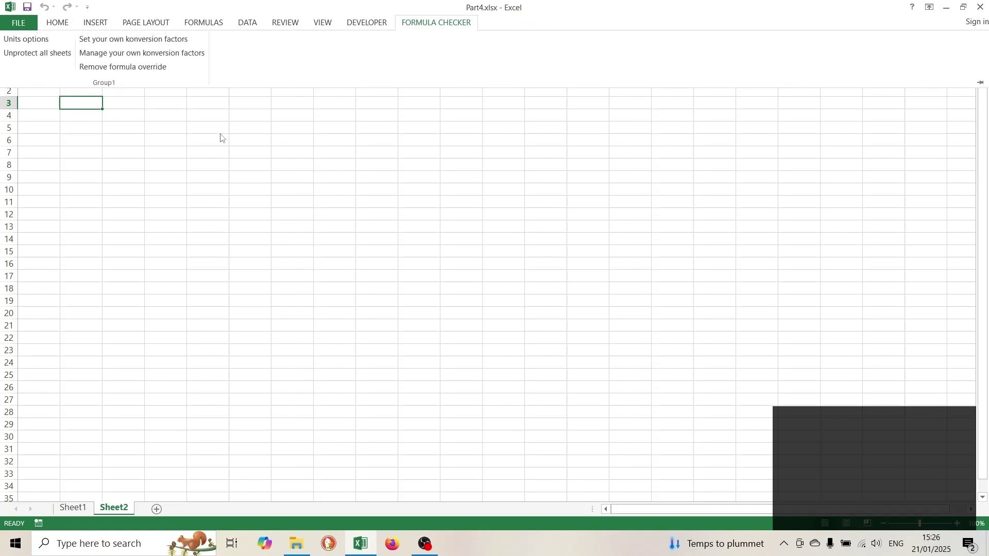
left_click(113, 42)
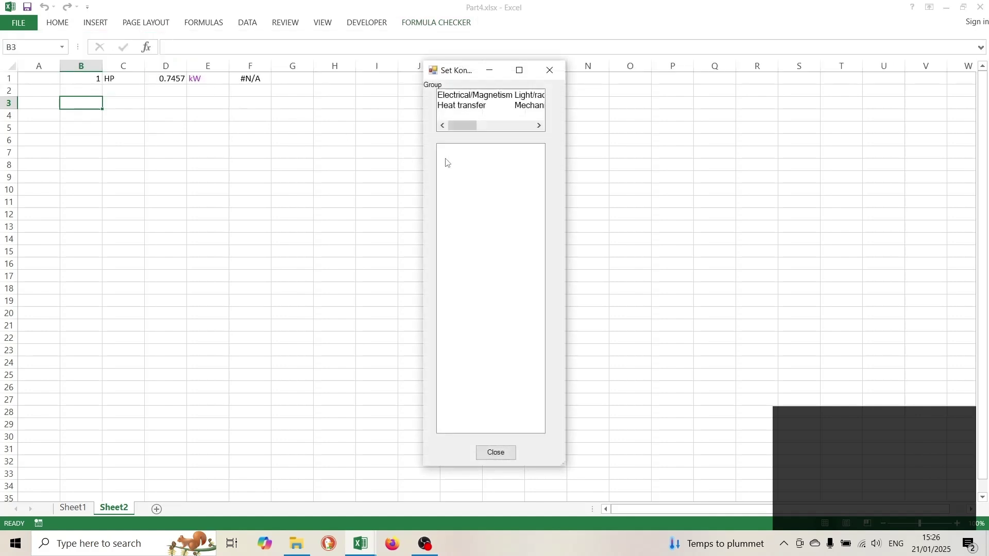
left_click(527, 109)
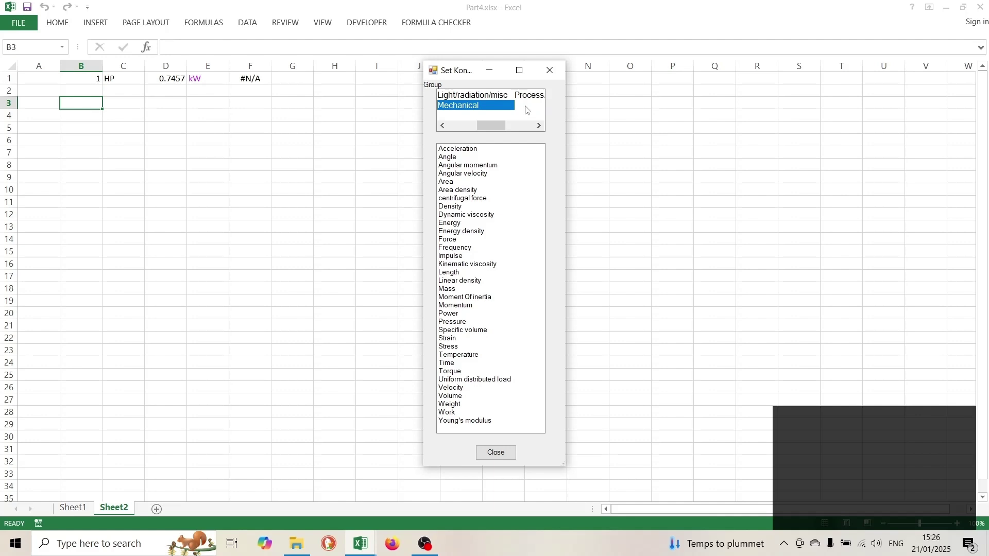
double_click(445, 389)
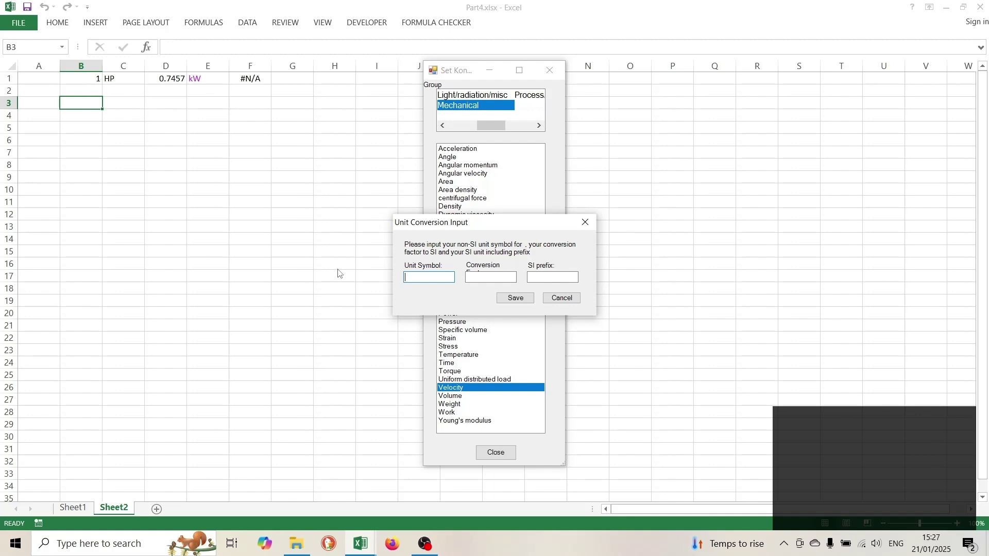
Save a custom velocity unit with symbol mph, conversion factor 0.47 and no SI prefix, and close the unit settings
type("mph")
key("Tab")
type("0.47")
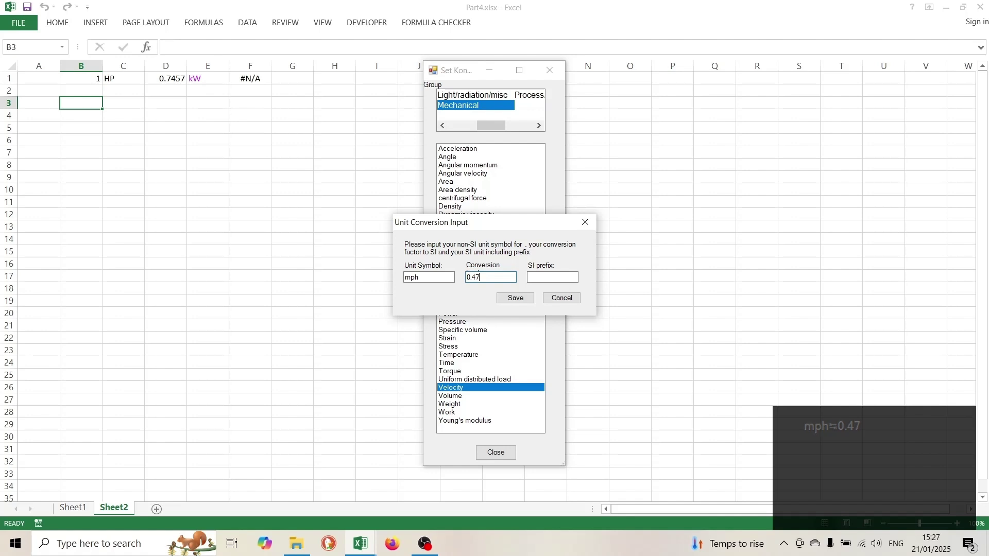
key("Tab")
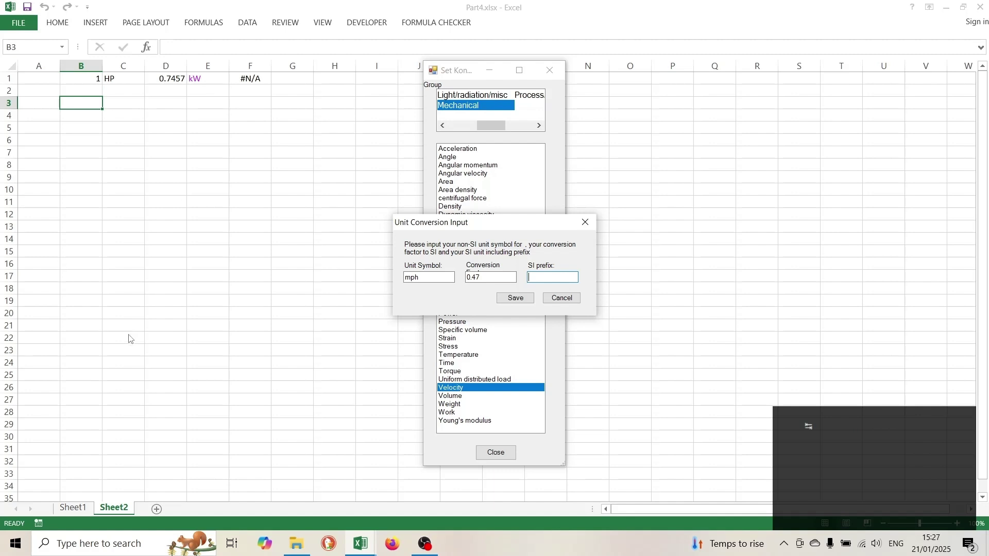
left_click(516, 298)
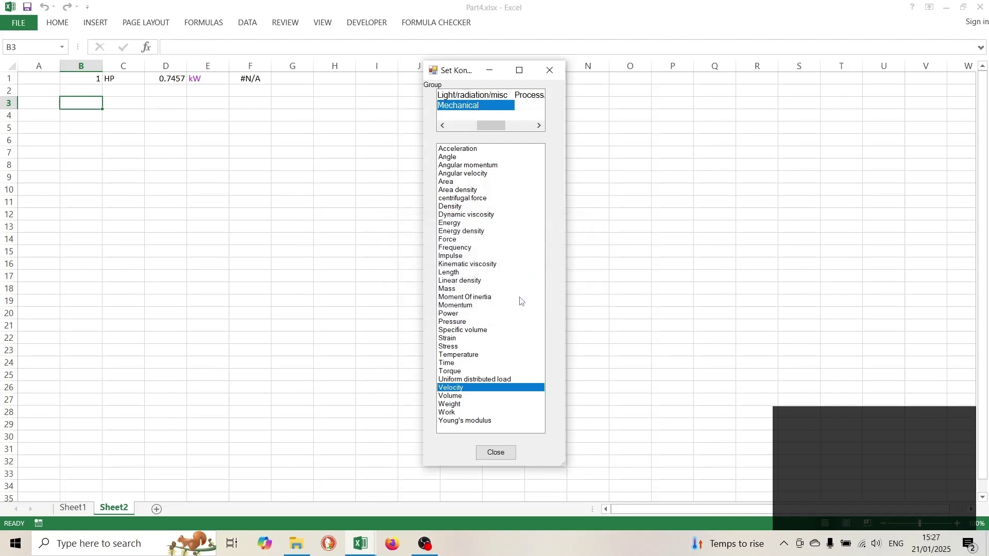
left_click(495, 453)
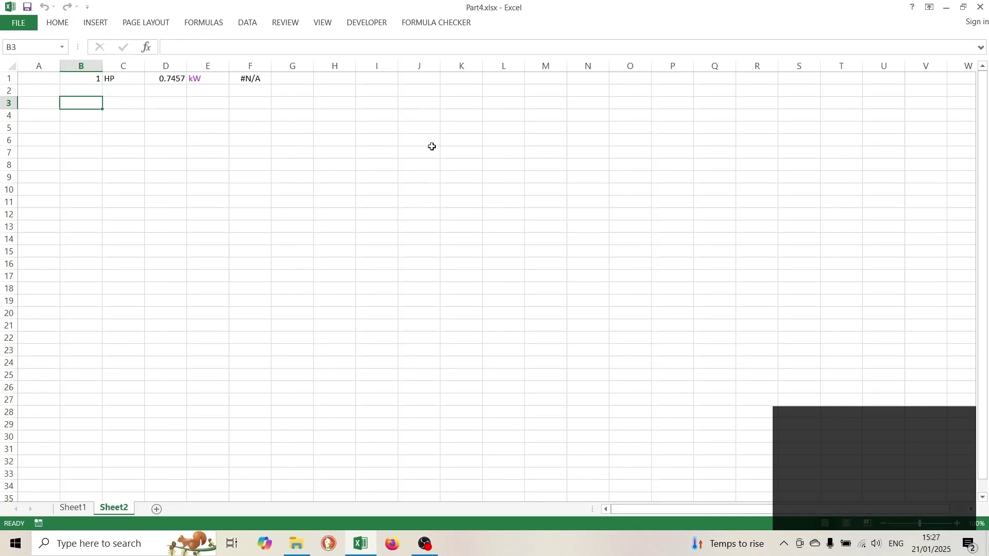
Disable the Excel2024_1 COM add-in and acknowledge its shutdown notice
left_click(359, 25)
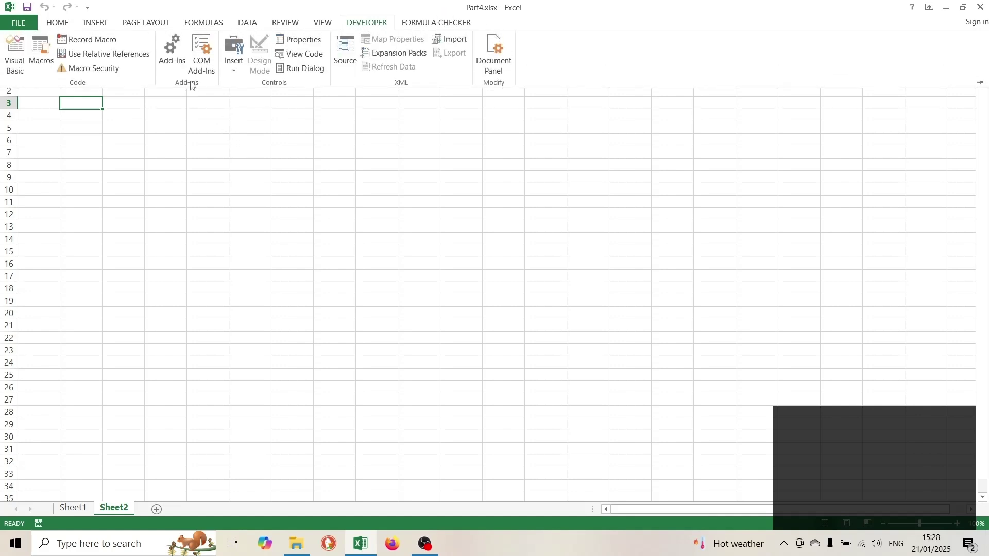
left_click(202, 54)
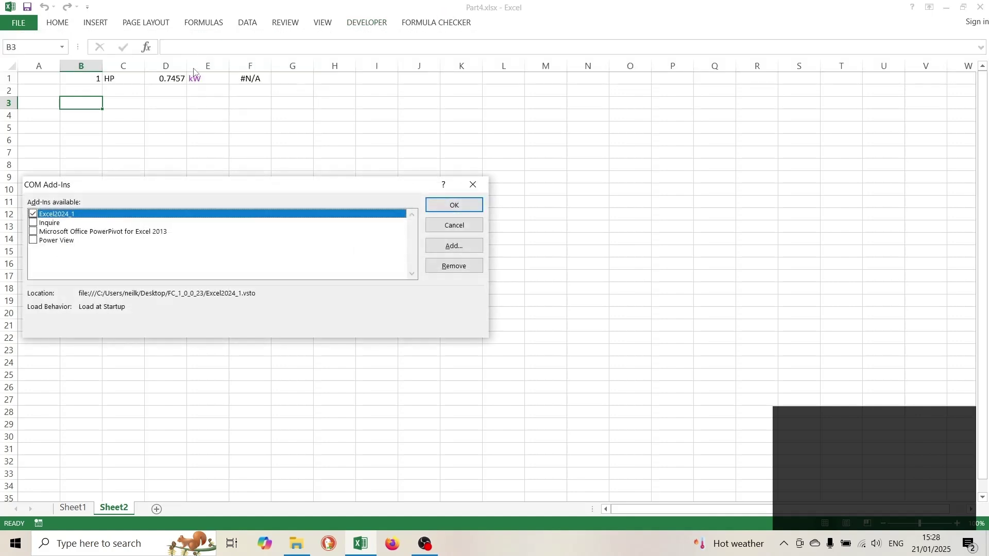
left_click(33, 214)
left_click(449, 206)
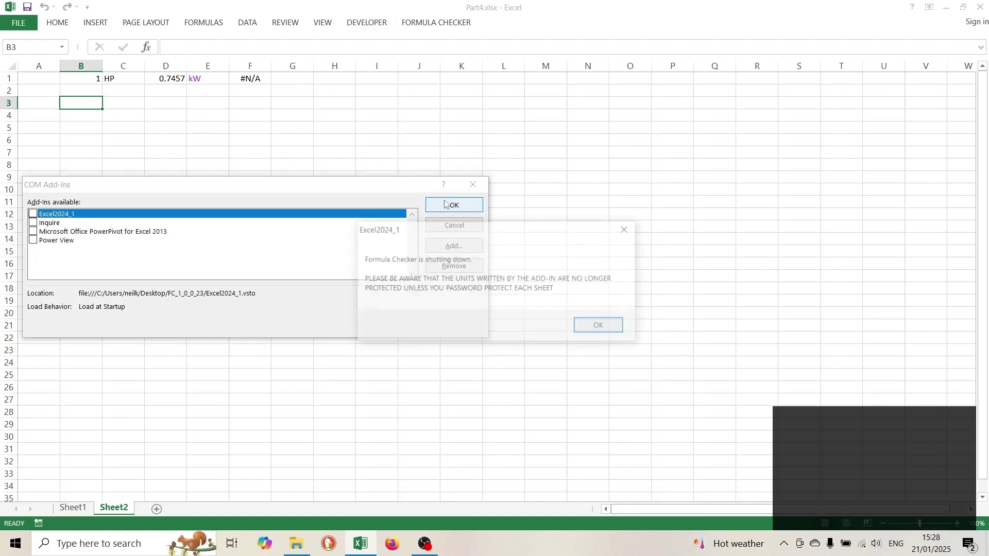
left_click(585, 331)
Re-enable the Excel2024_1 COM add-in and acknowledge its build information
left_click(362, 24)
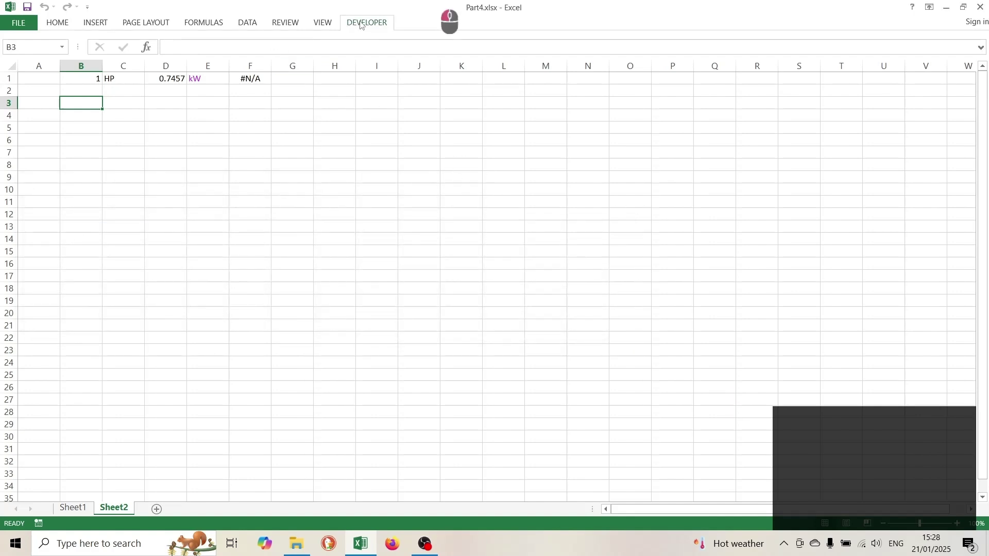
left_click(201, 54)
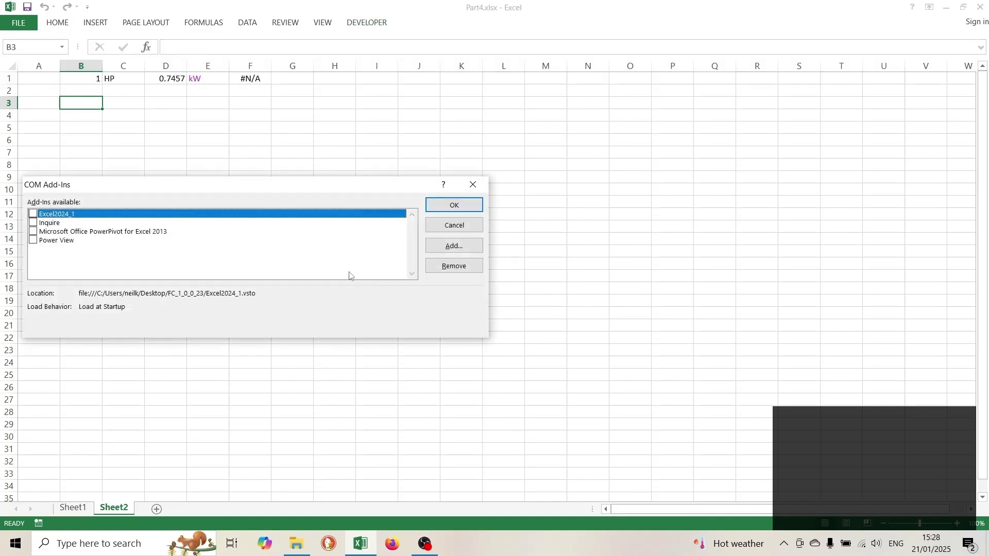
left_click(33, 214)
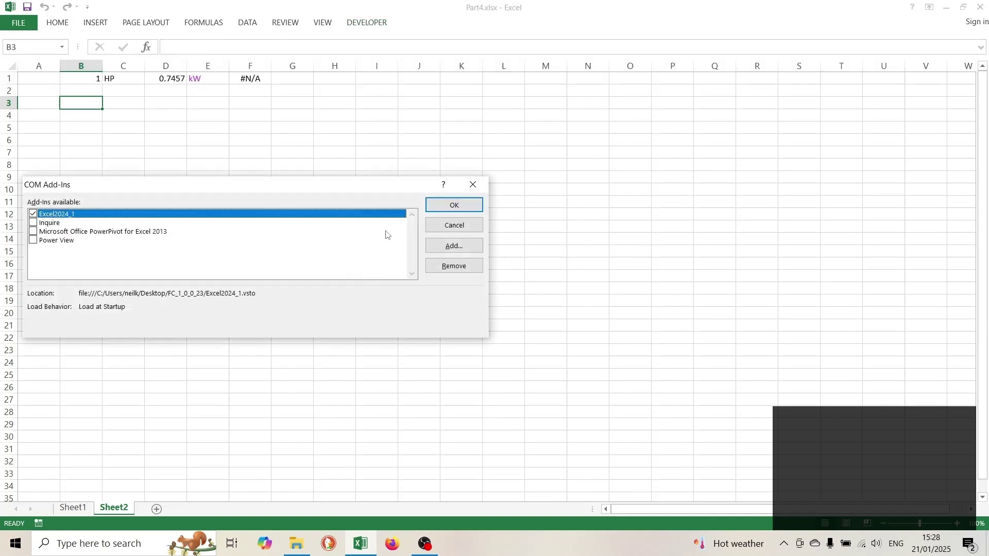
left_click(441, 208)
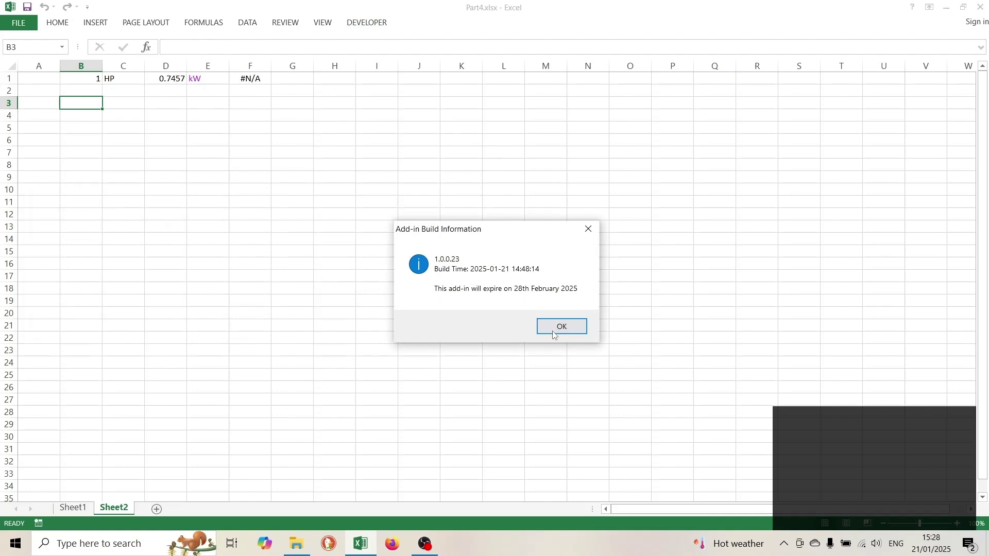
left_click(555, 330)
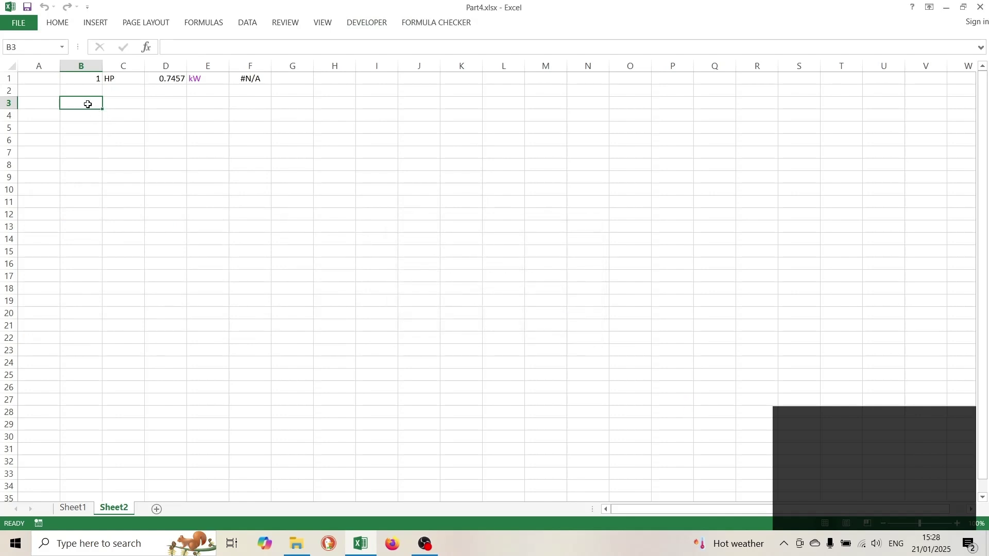
Insert a unit conversion for cell B3 using the custom mph unit
key("ctrl+alt+k")
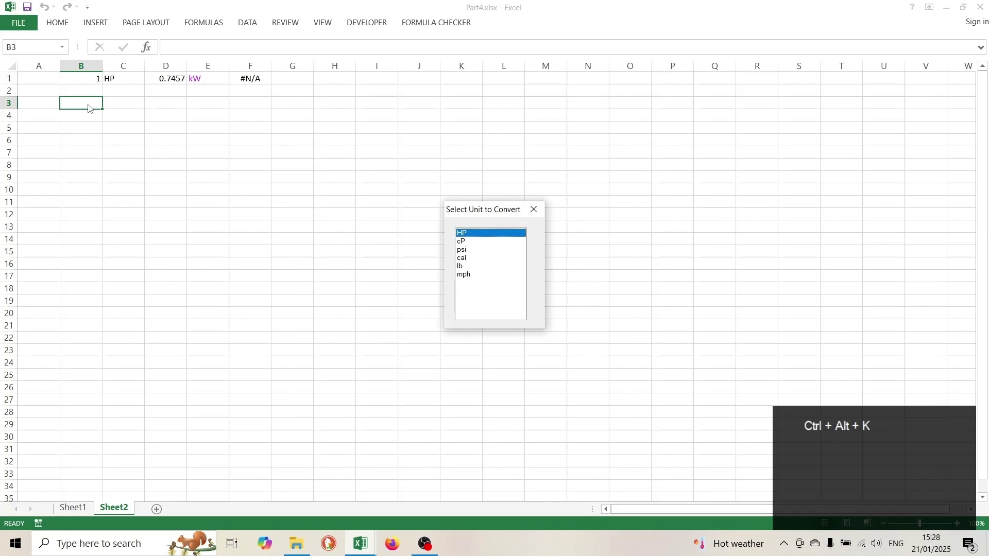
key("Down")
key("Down")
key("Down")
key("Down")
key("Down")
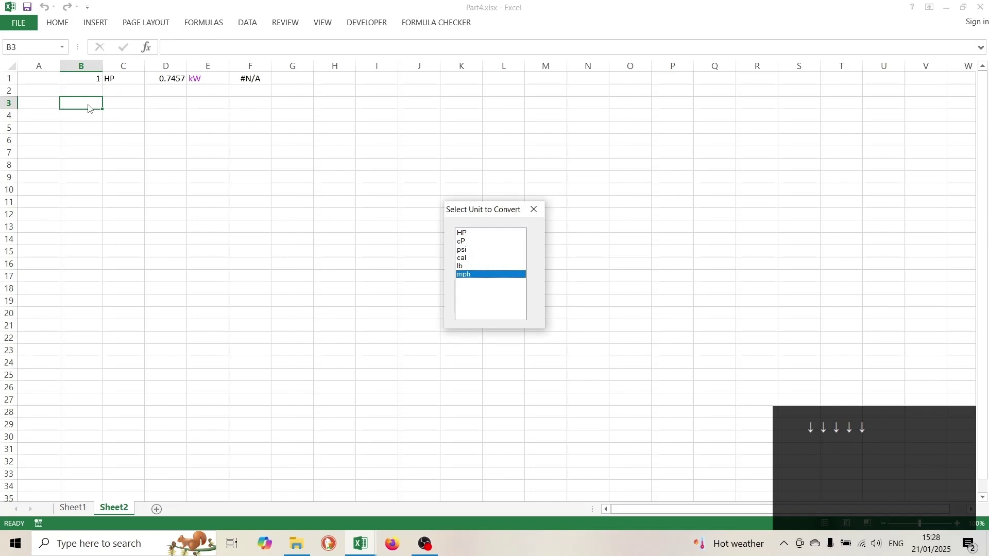
key("Return")
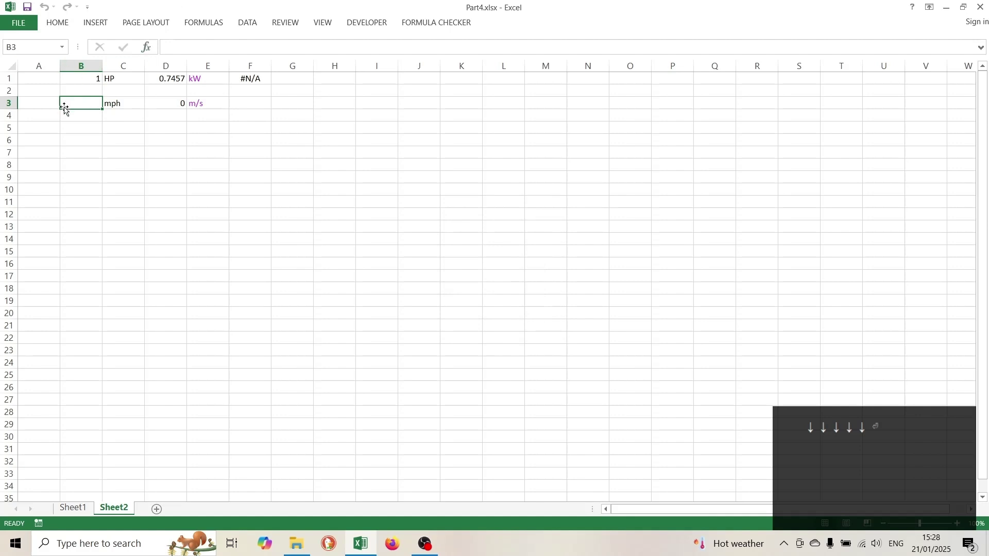
Enter 1 as the mph value in cell B3
left_click(118, 103)
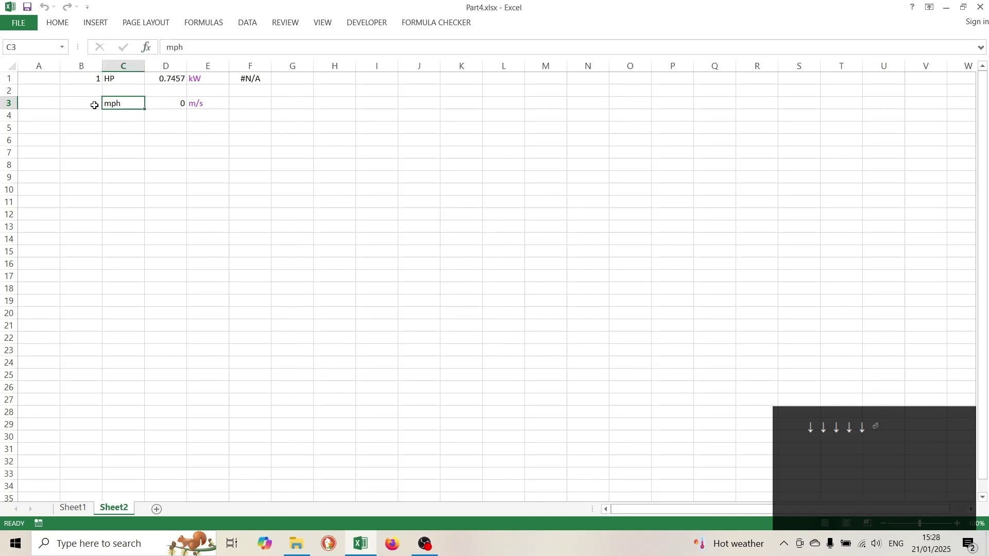
left_click(75, 104)
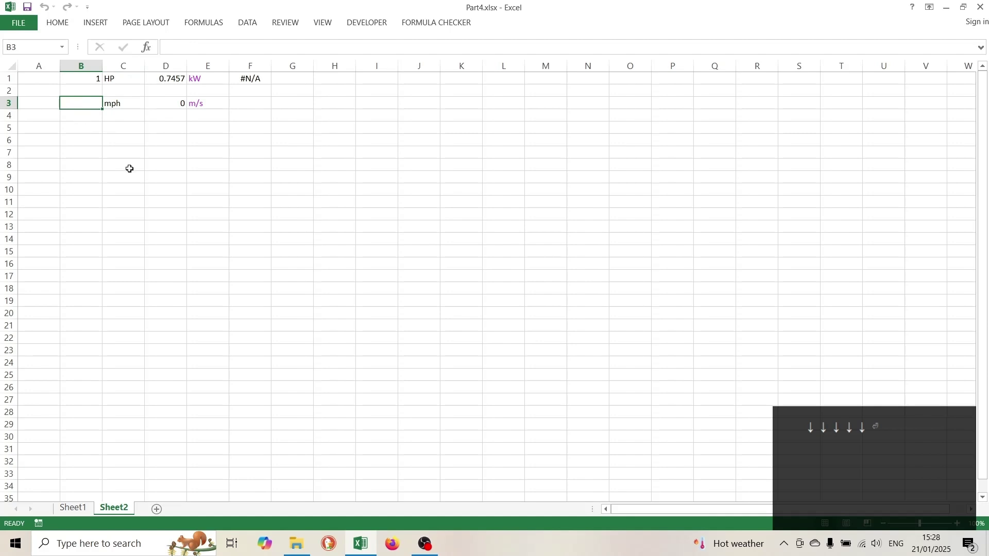
type("1")
left_click(90, 164)
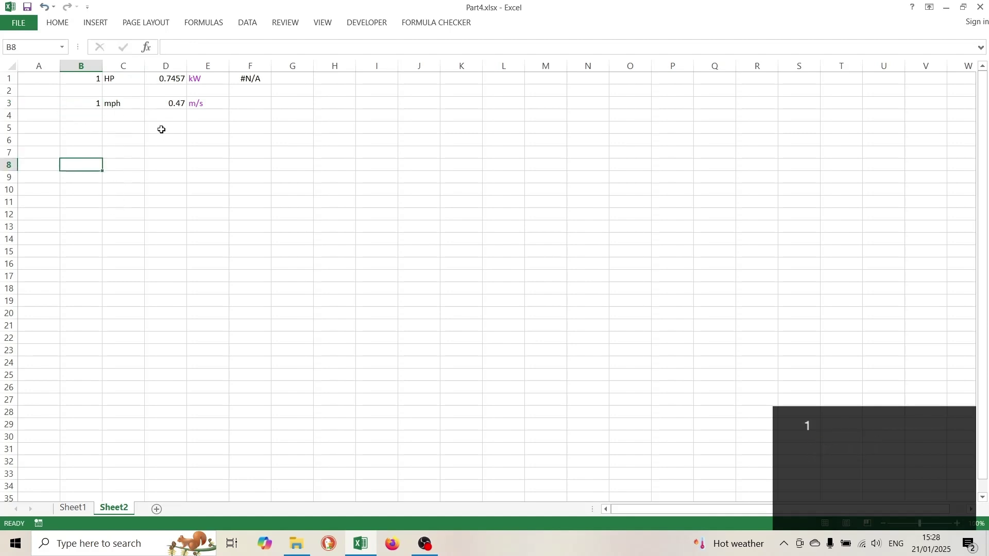
Examine the converted unit in E3 and the conversion formula in D3
left_click(168, 104)
left_click(212, 104)
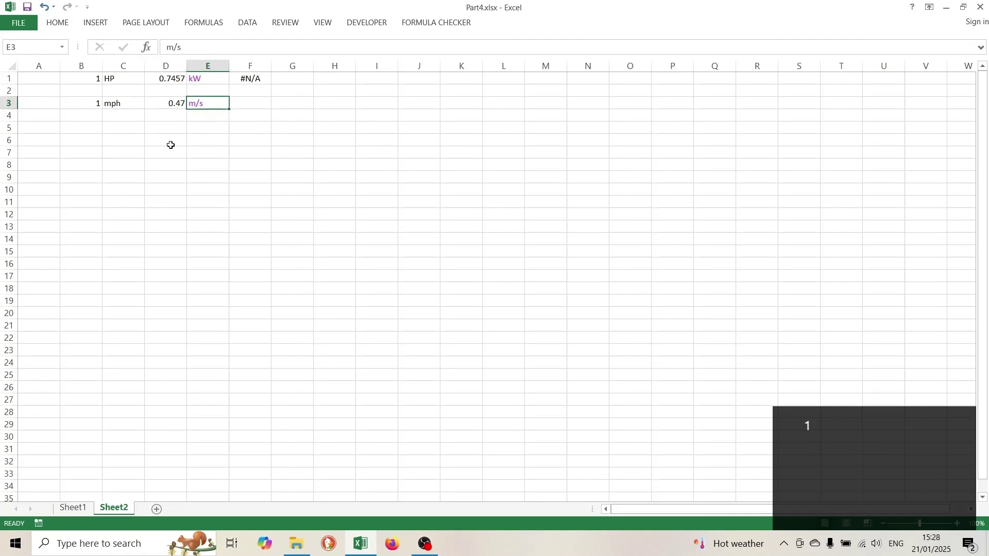
left_click(161, 105)
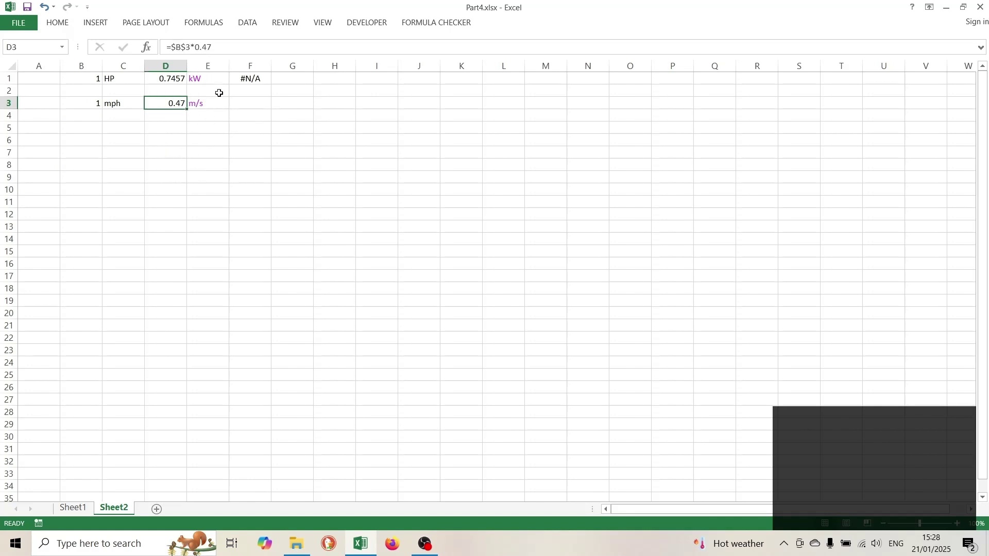
Change the mph value in cell B3 to 10 and check the converted speed in D3
left_click(89, 103)
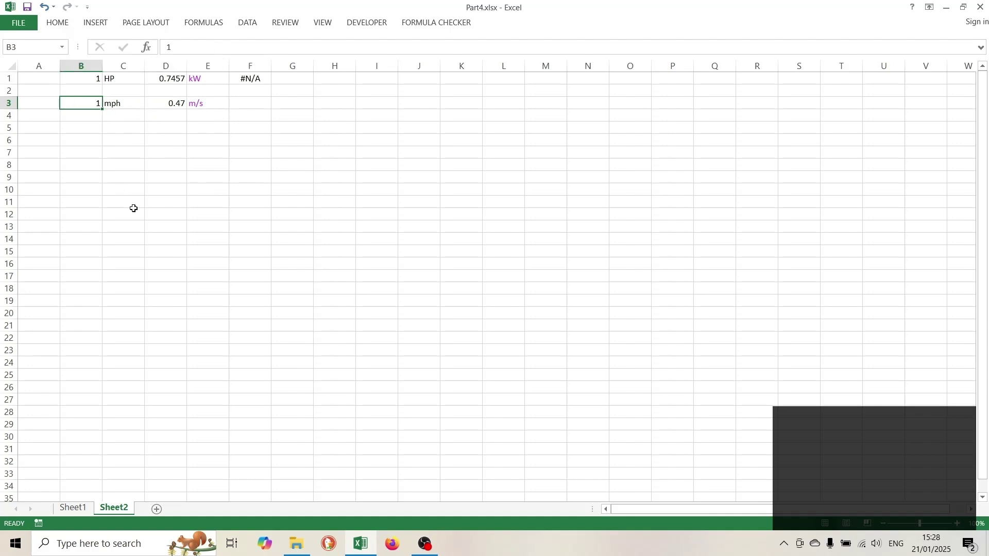
type("10")
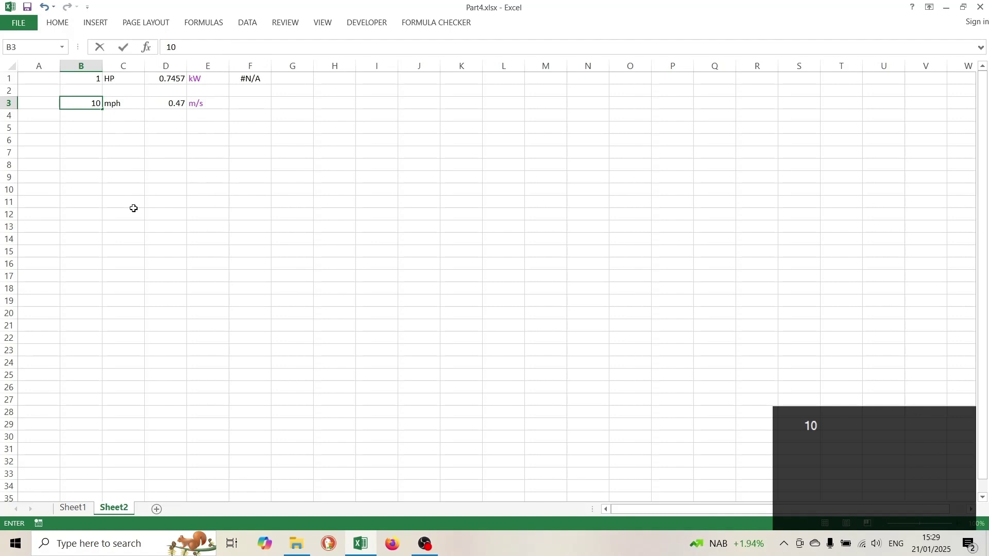
key("Down")
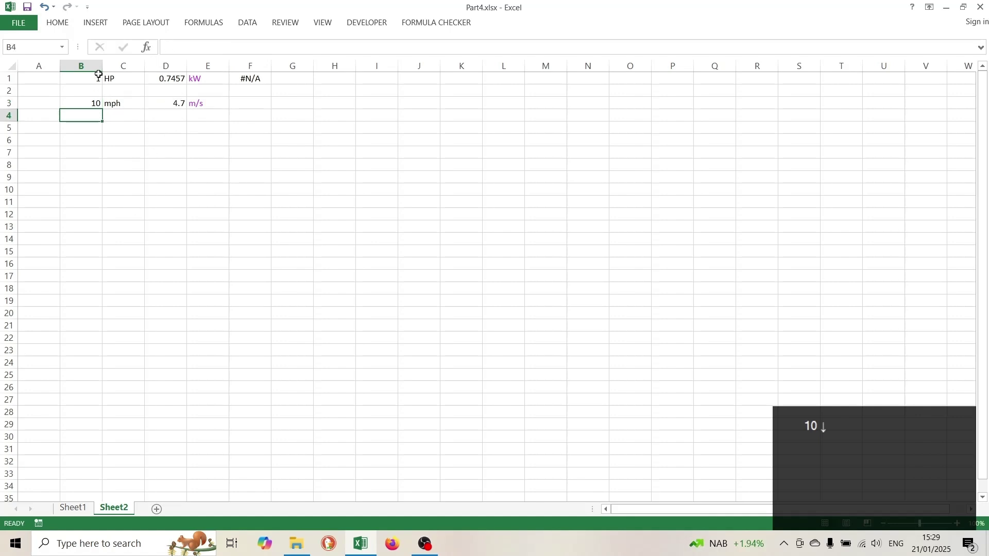
left_click(170, 106)
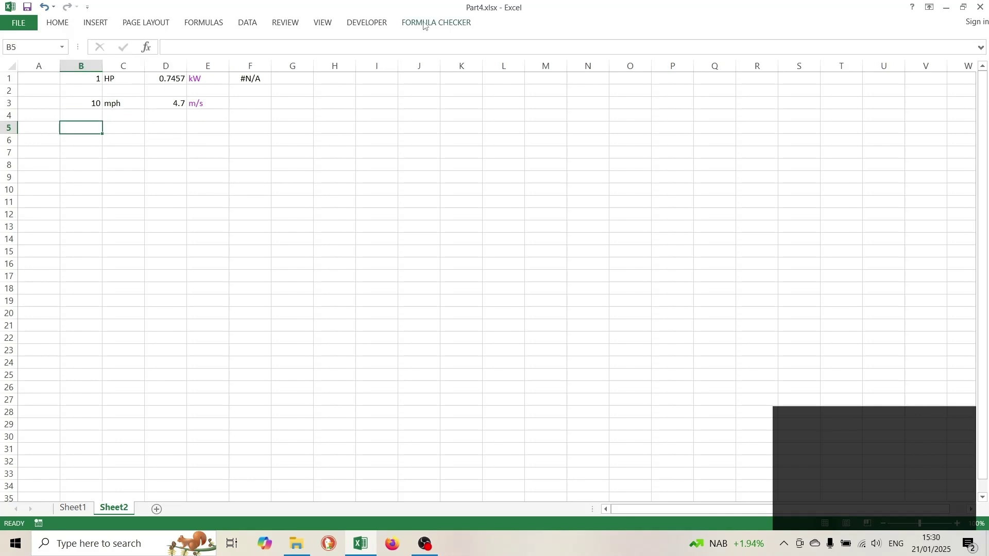
Open the custom conversion factor entry for Power in the Mechanical group
left_click(424, 26)
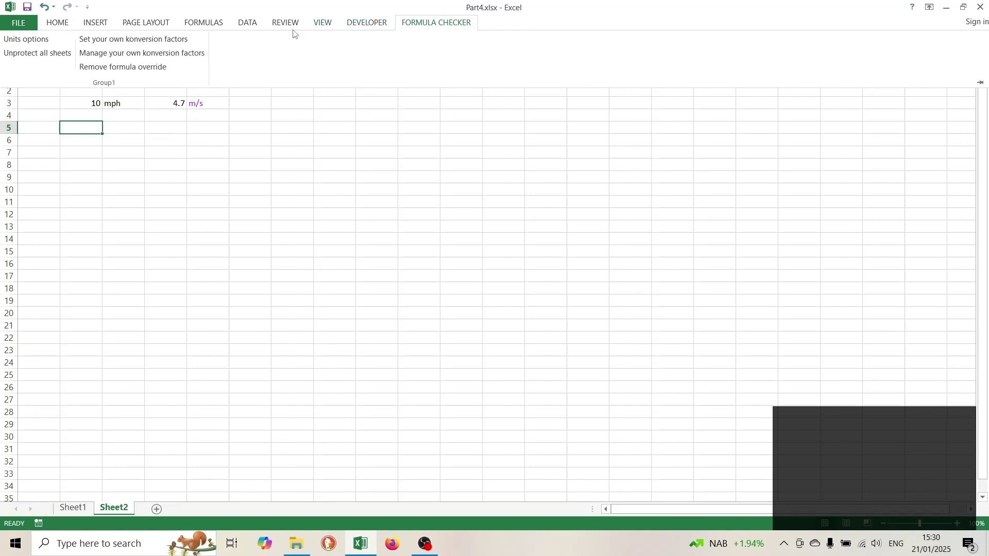
left_click(138, 44)
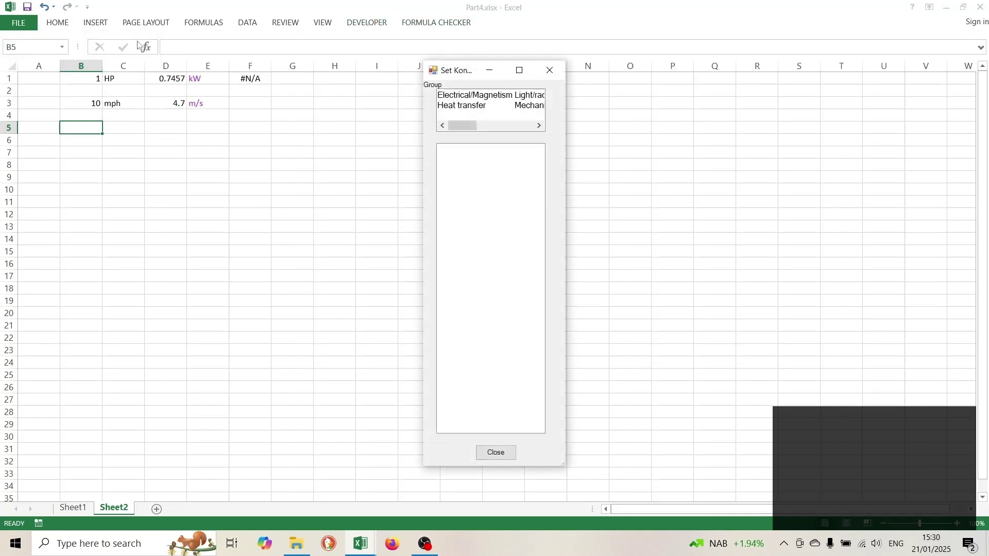
left_click(525, 108)
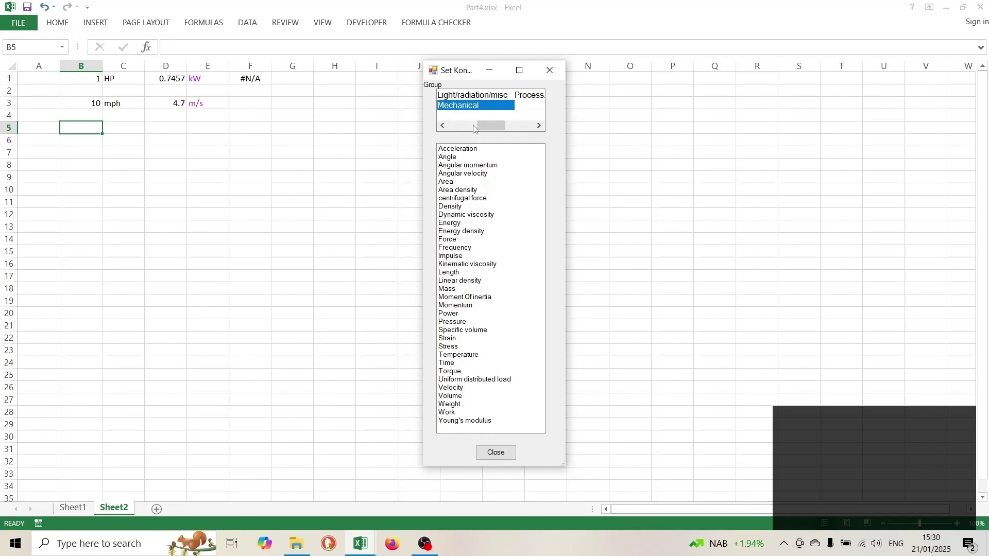
double_click(446, 314)
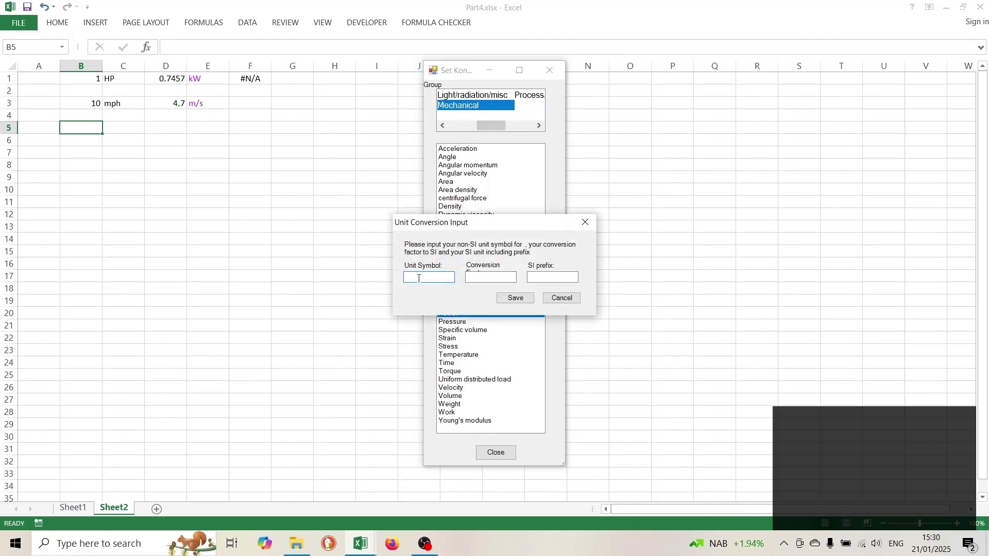
Save a custom power unit with symbol HP, conversion factor .75 and SI prefix k, and close the unit settings
type("HP")
key("Tab")
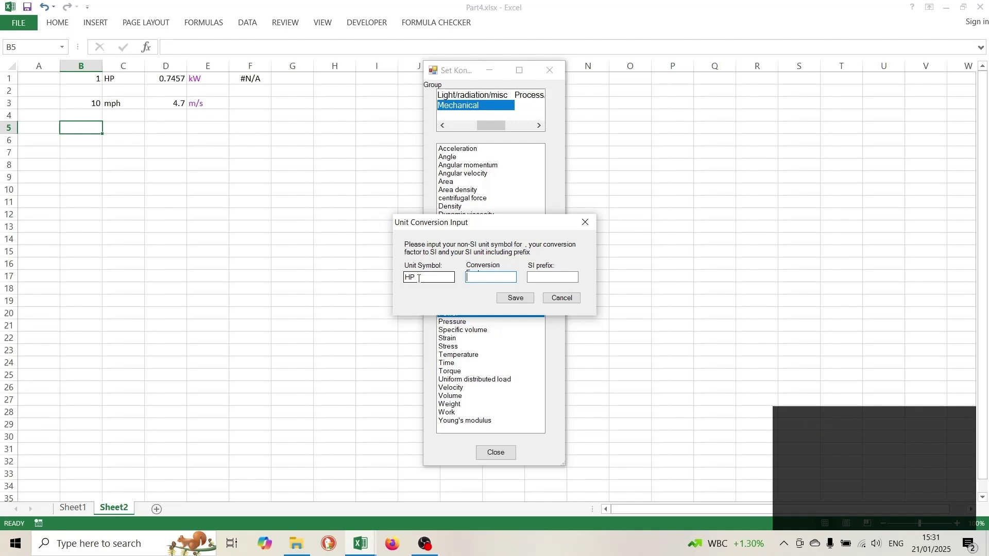
type("75")
key("Tab")
type("k")
left_click(513, 299)
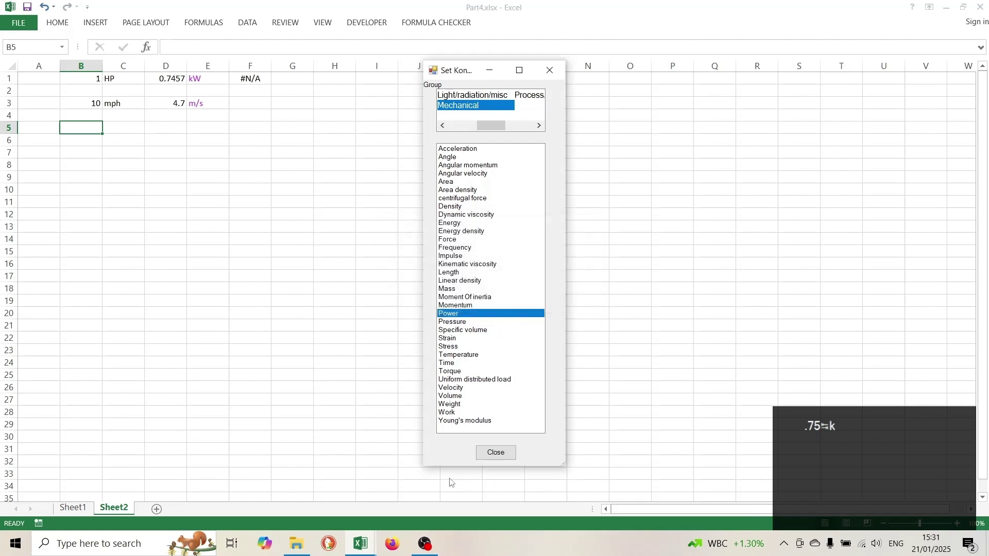
left_click(496, 454)
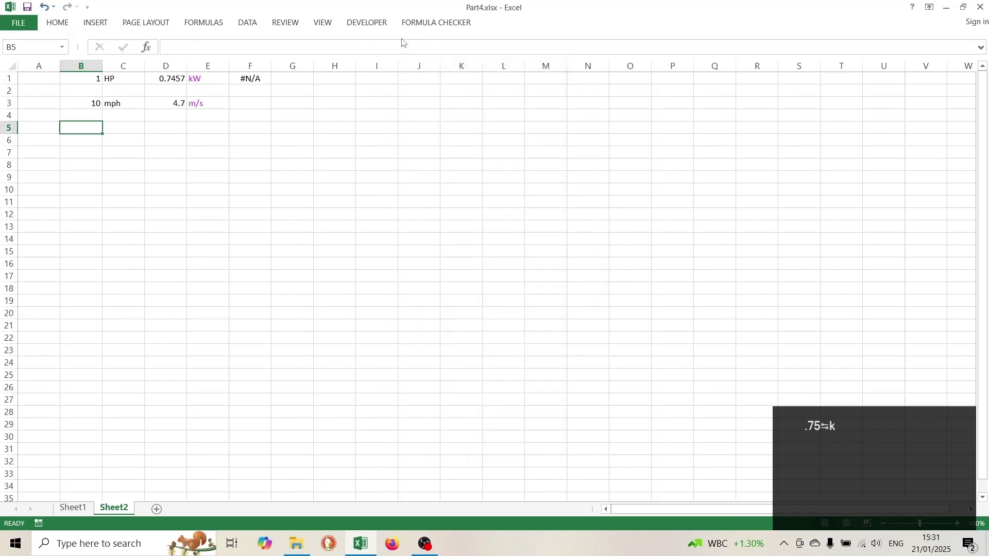
Disable the Excel2024_1 COM add-in and acknowledge its shutdown notice
left_click(376, 23)
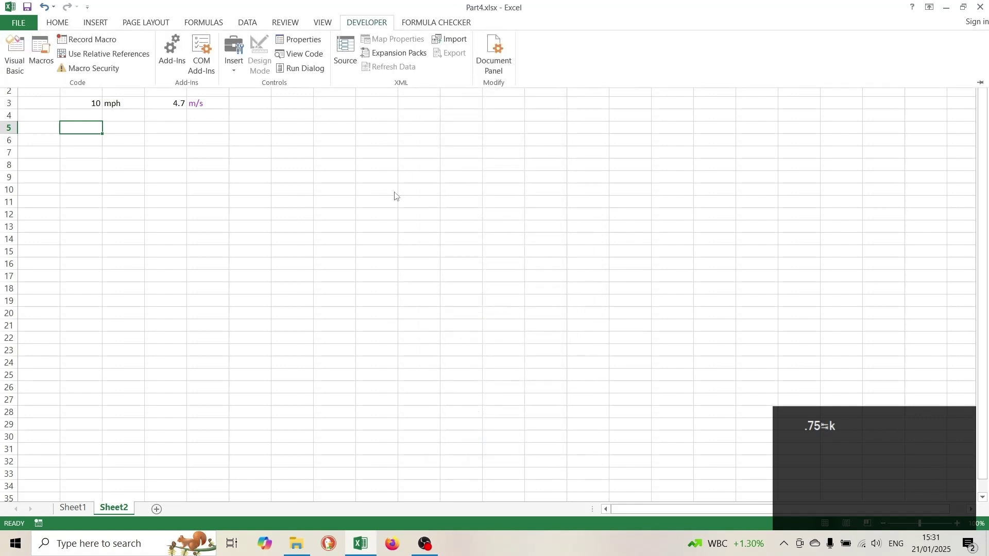
left_click(201, 51)
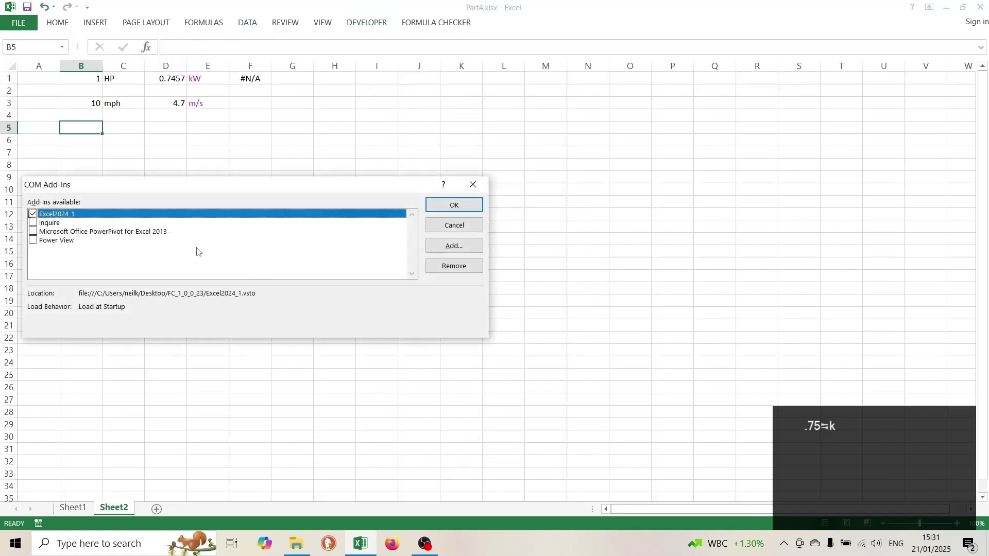
left_click(33, 214)
left_click(454, 205)
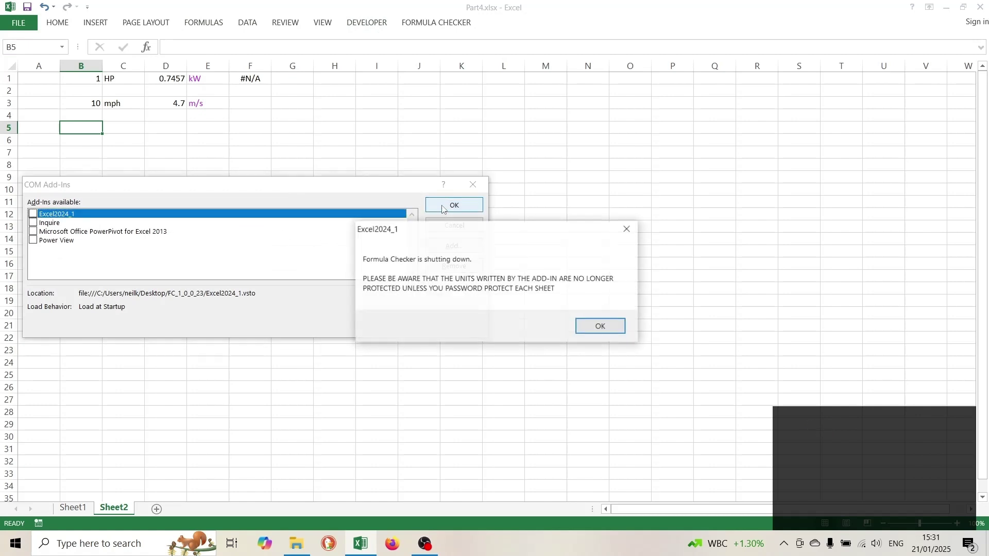
left_click(601, 326)
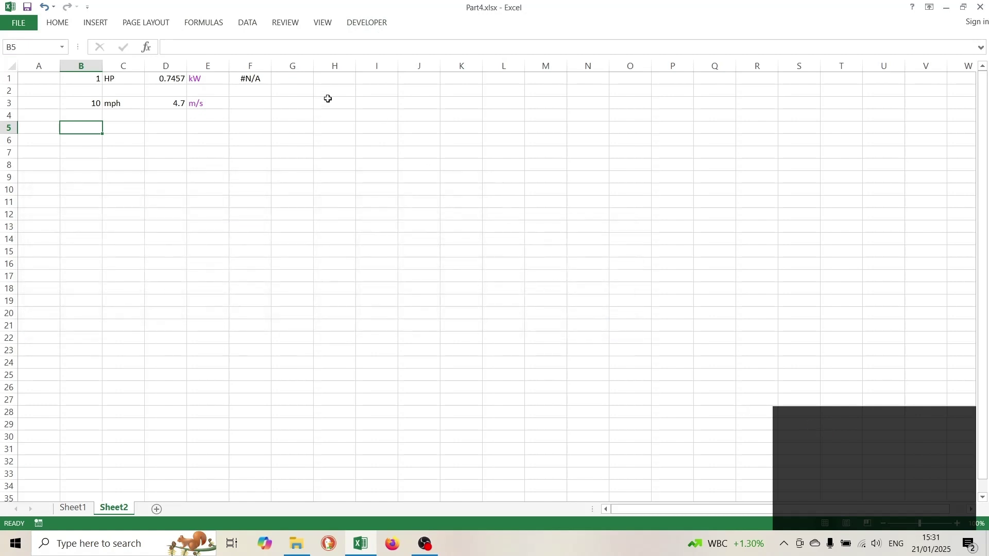
Re-enable the Excel2024_1 COM add-in and acknowledge its build information
left_click(359, 24)
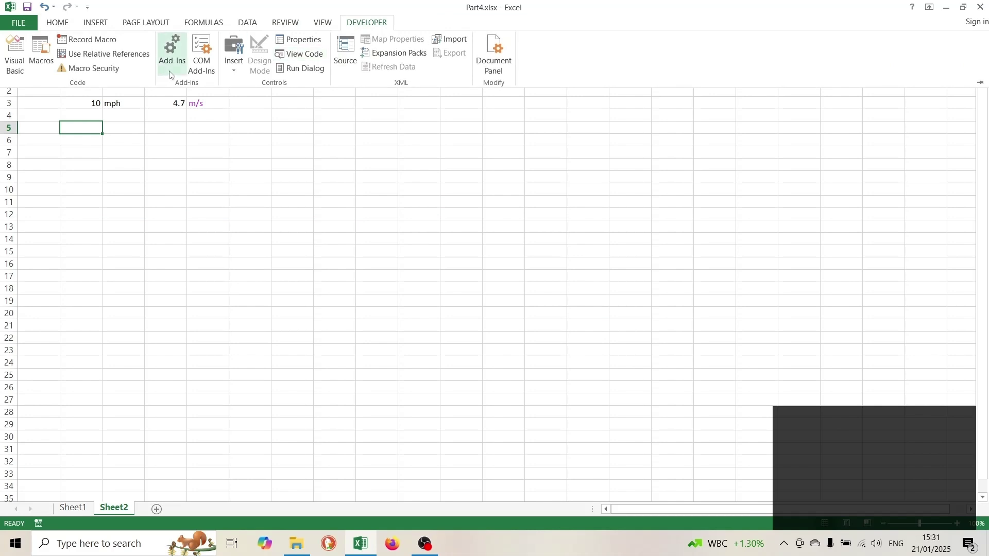
left_click(200, 56)
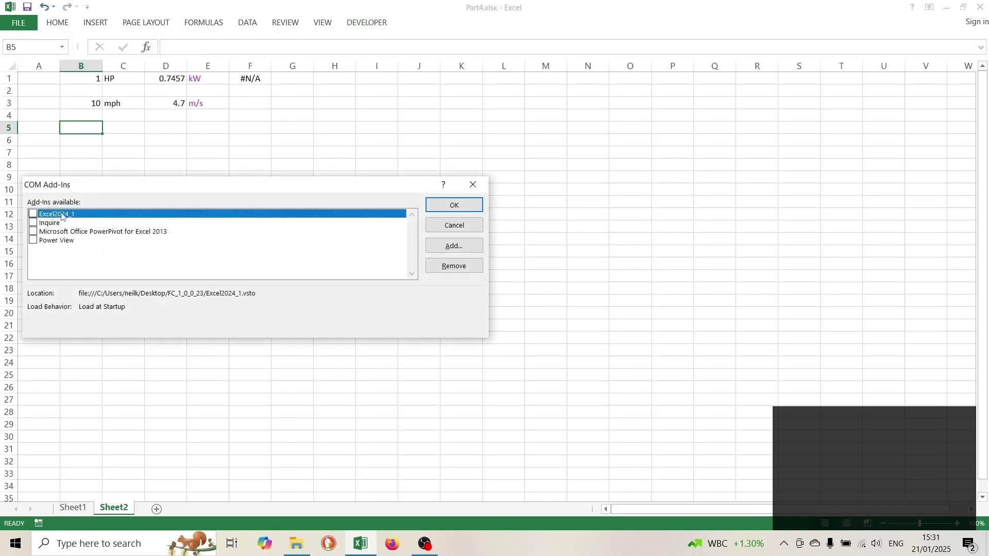
left_click(33, 214)
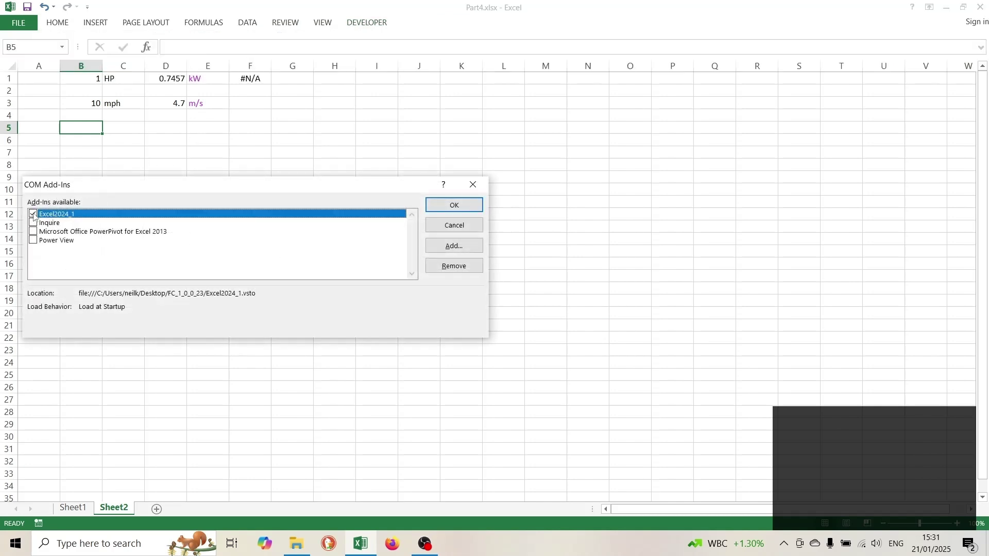
left_click(454, 205)
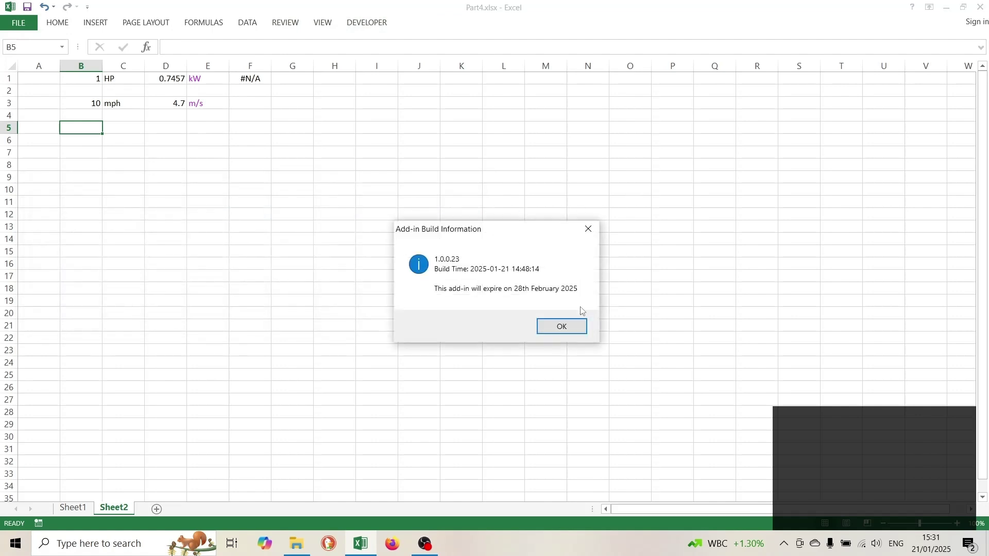
left_click(562, 328)
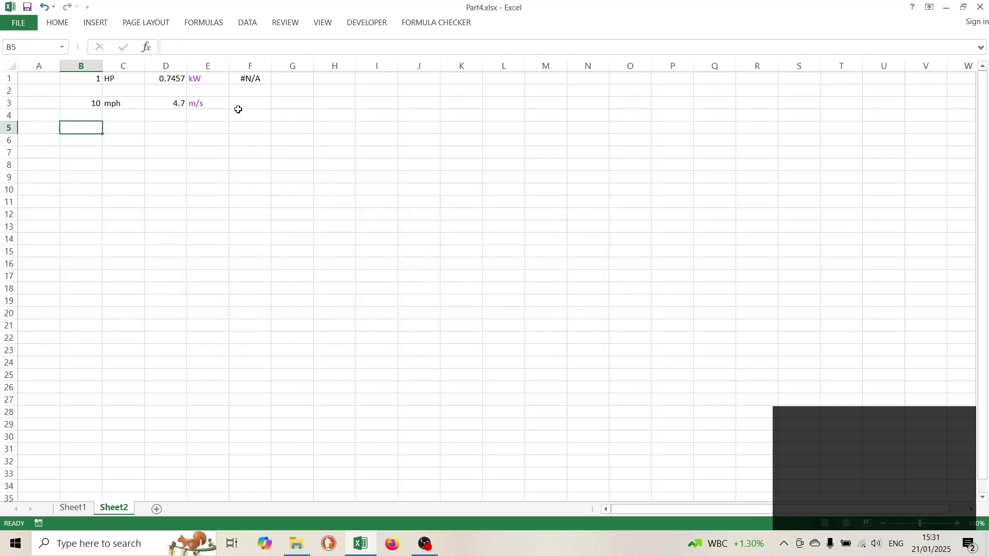
Enter 1 in cell B5 and insert a unit conversion for it using the custom HP unit
type("1")
key("ctrl+Return")
key("ctrl+alt+k")
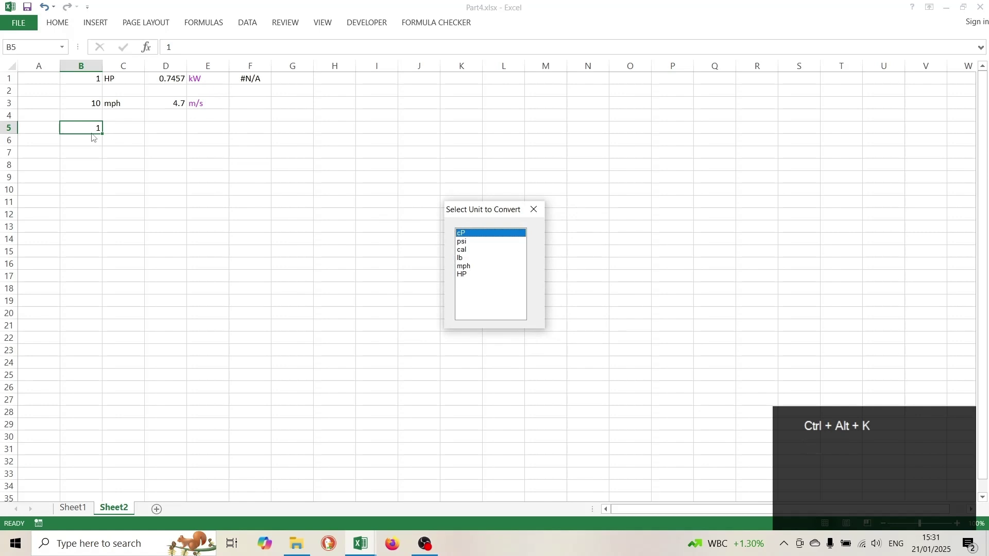
key("Down")
key("Down")
key("Down")
key("Down")
key("Down")
key("Return")
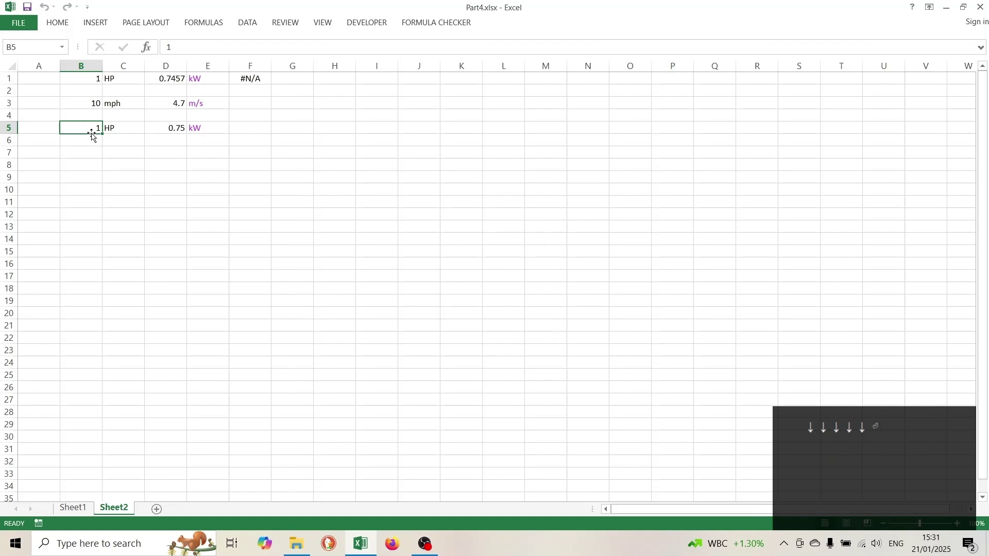
Inspect the conversion formula in D5 and change the horsepower value in B5 to 100
key("Right")
key("Right")
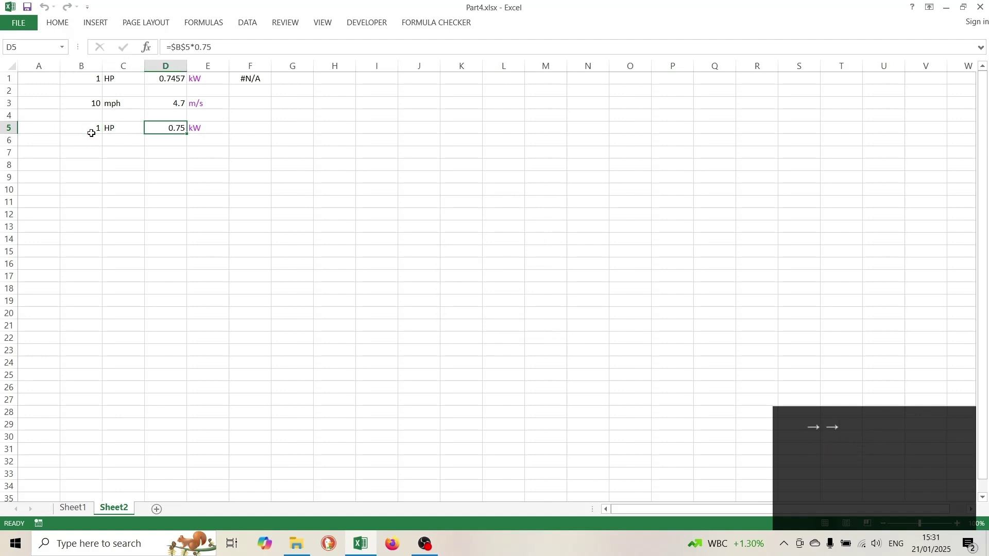
key("Left")
type("100")
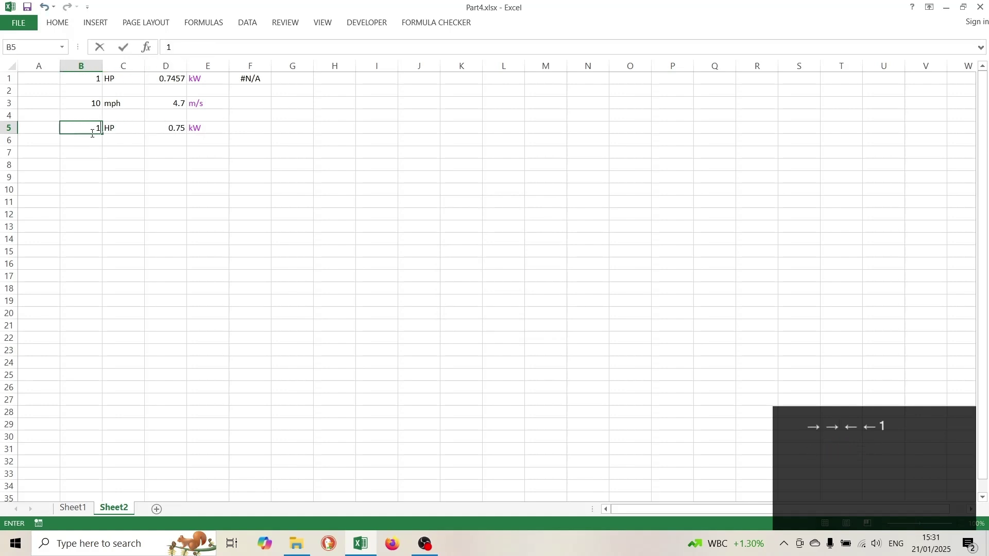
key("Right")
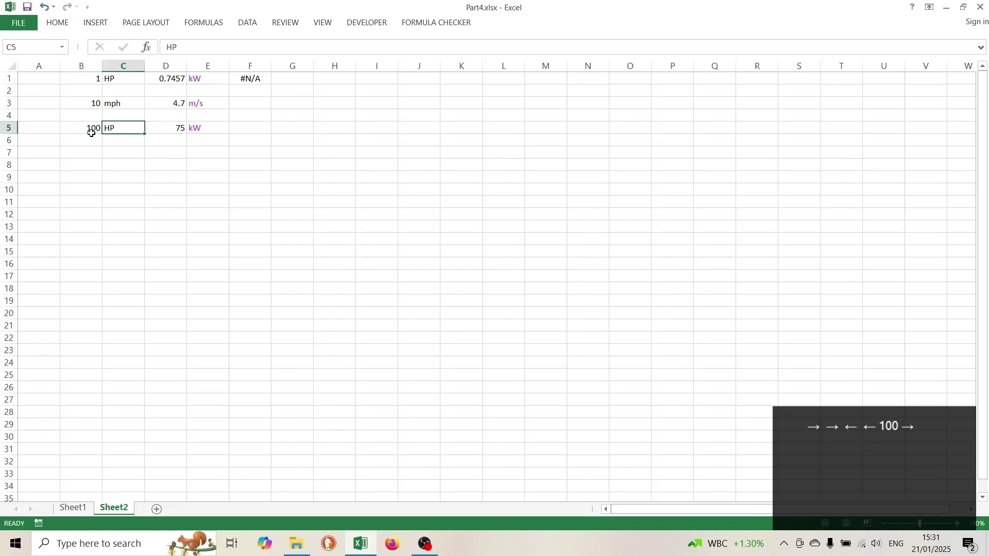
key("Right")
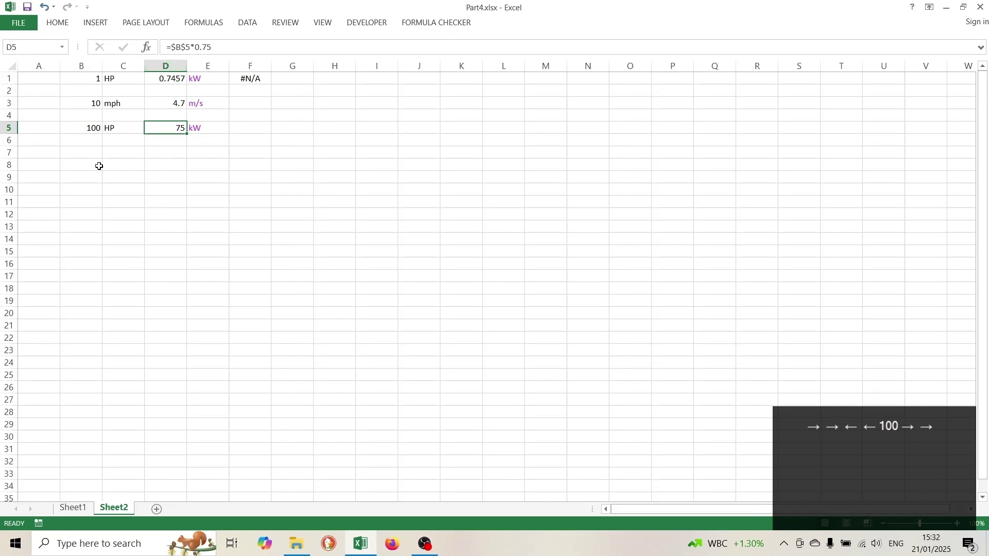
left_click(81, 152)
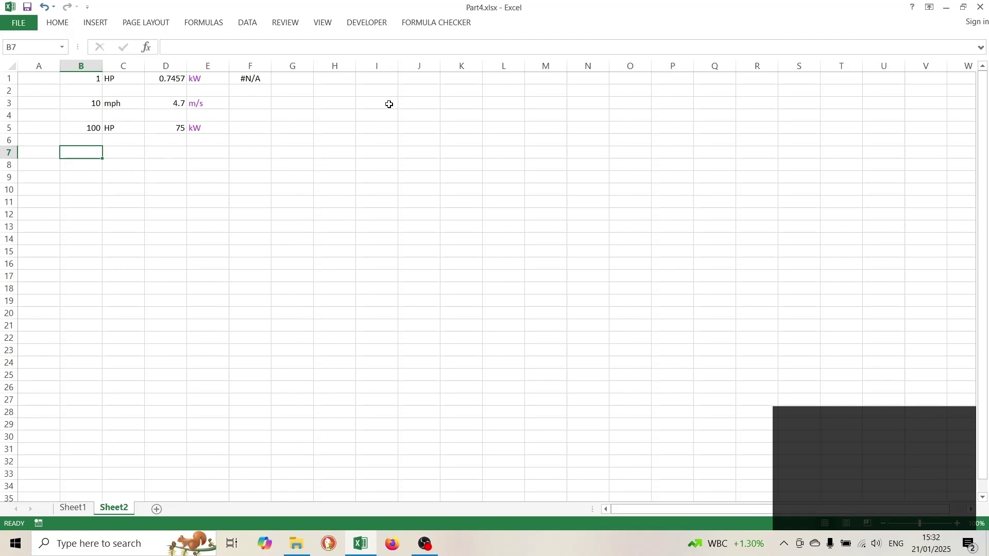
Remove the custom HP unit from the Power quantity in the managed conversion factors and close the manager
left_click(420, 28)
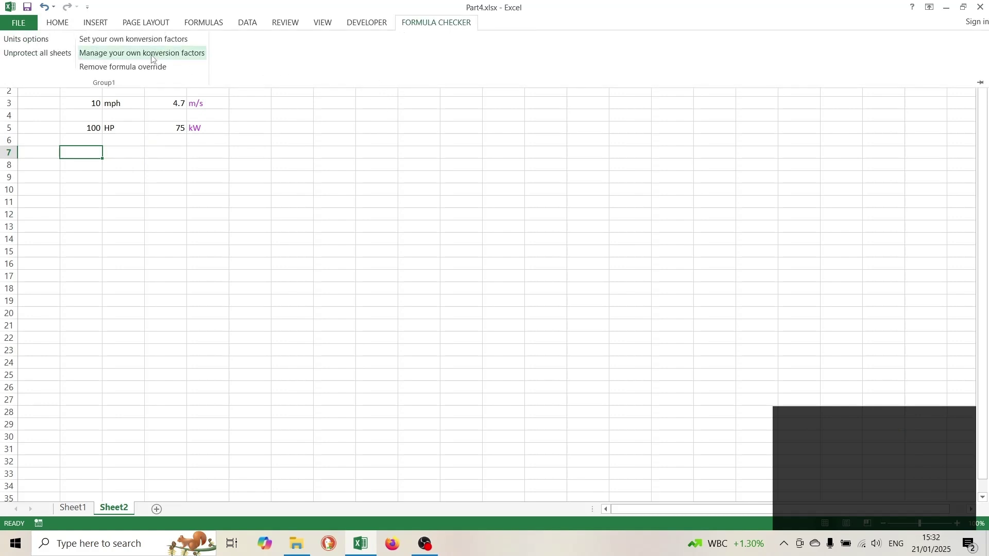
left_click(103, 53)
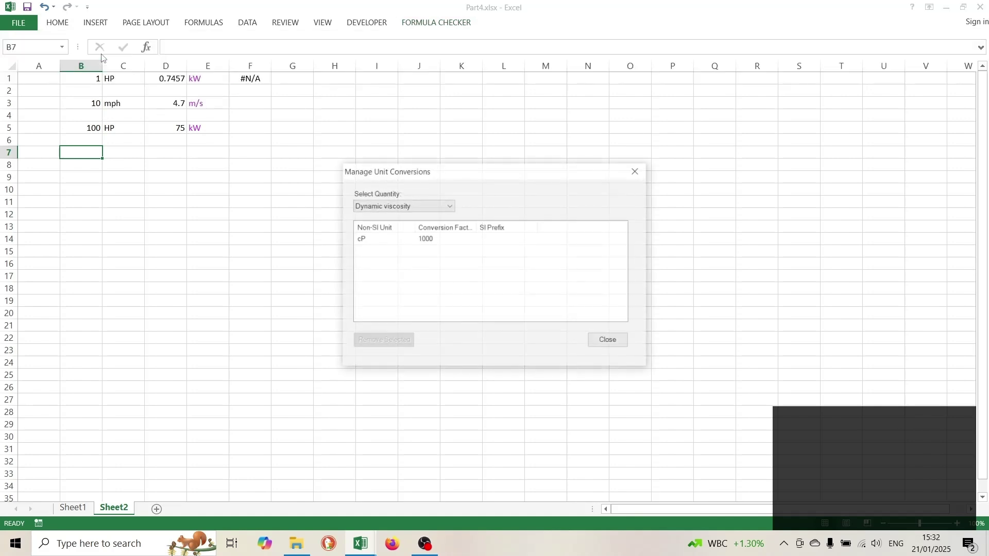
left_click(449, 207)
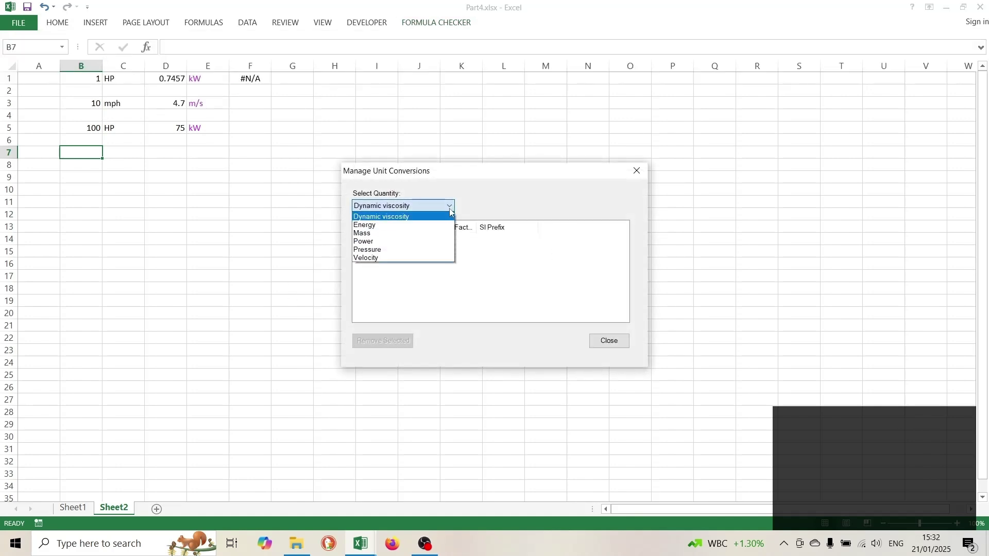
left_click(380, 243)
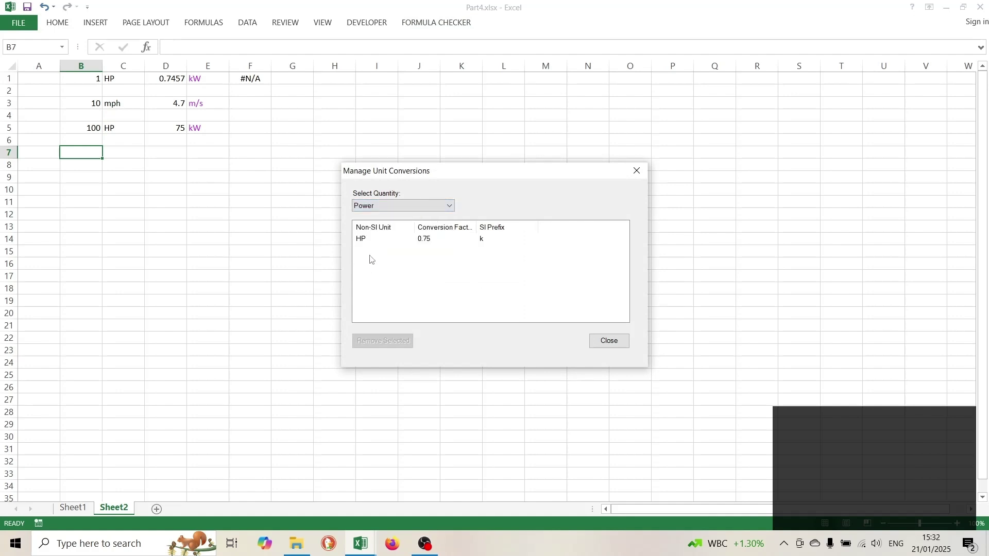
left_click(373, 242)
left_click(372, 342)
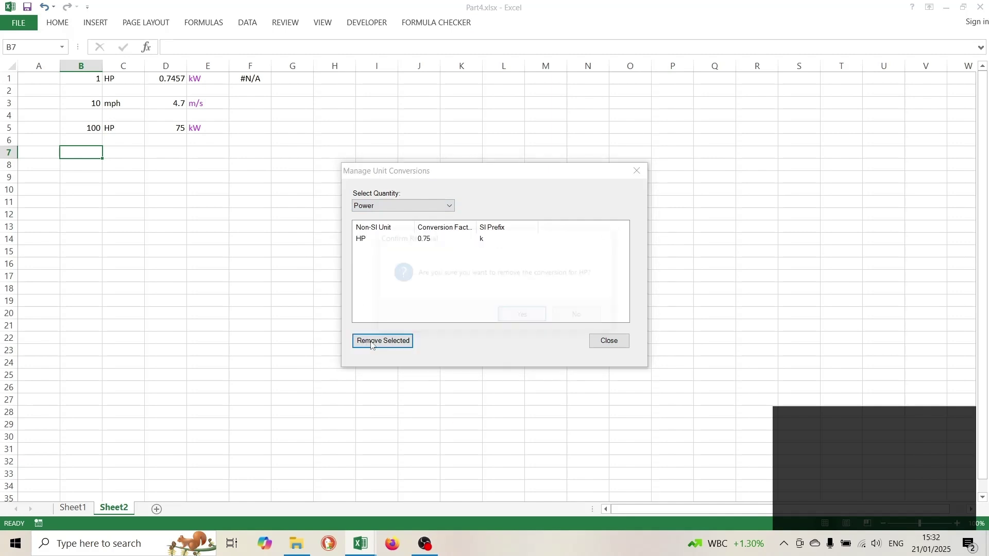
left_click(521, 317)
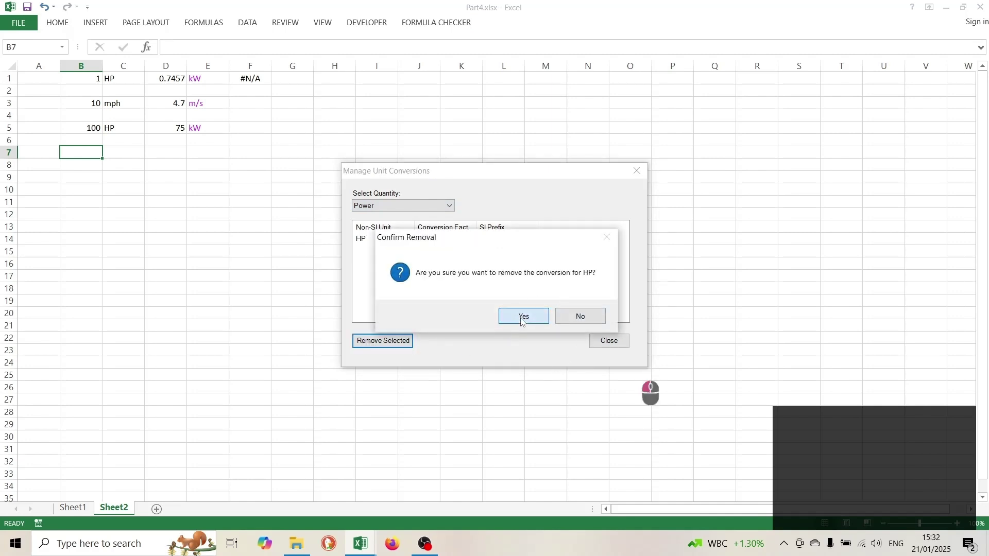
left_click(529, 316)
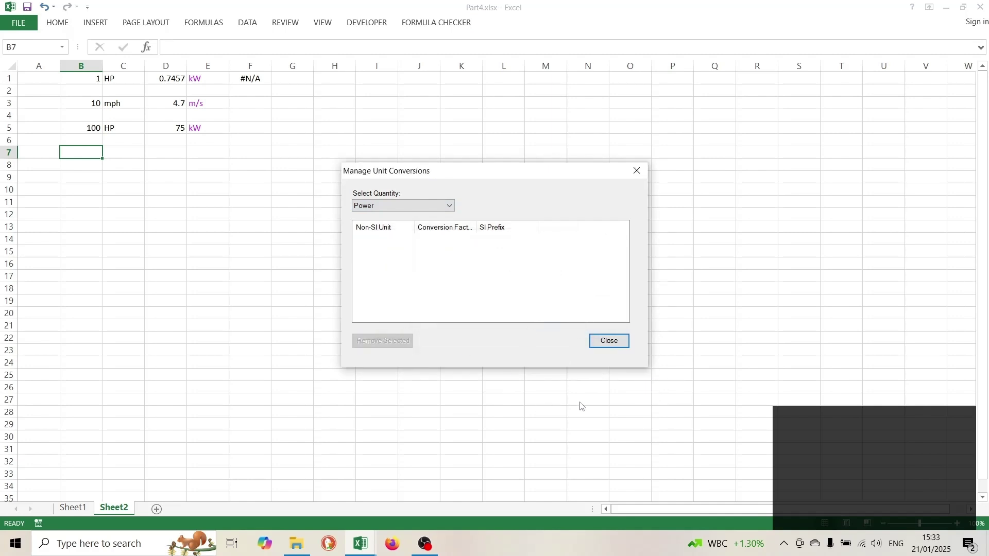
left_click(606, 343)
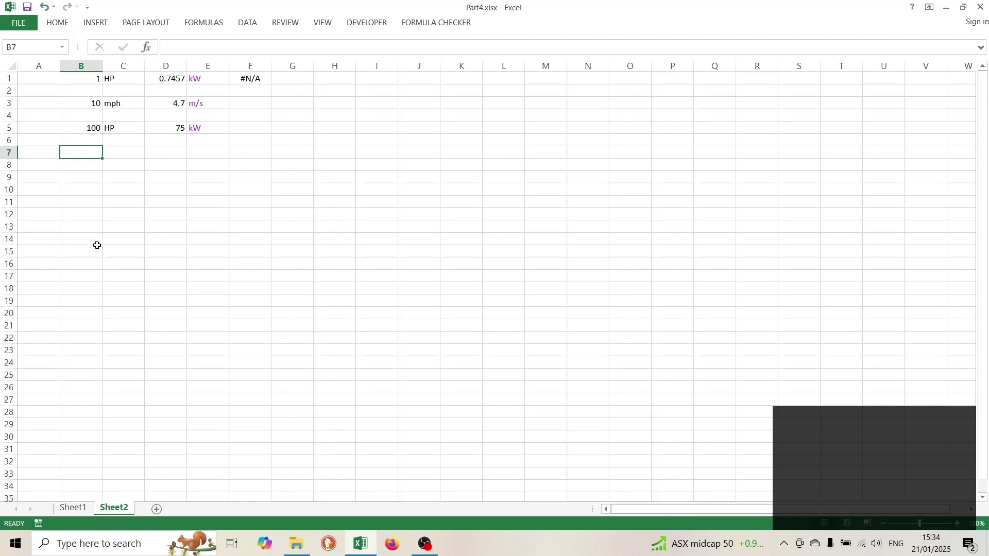
Enter 10 in cell B7 and assign it the Length unit m from the Mechanical group
type("10")
key("ctrl+Return")
key("ctrl+alt+u")
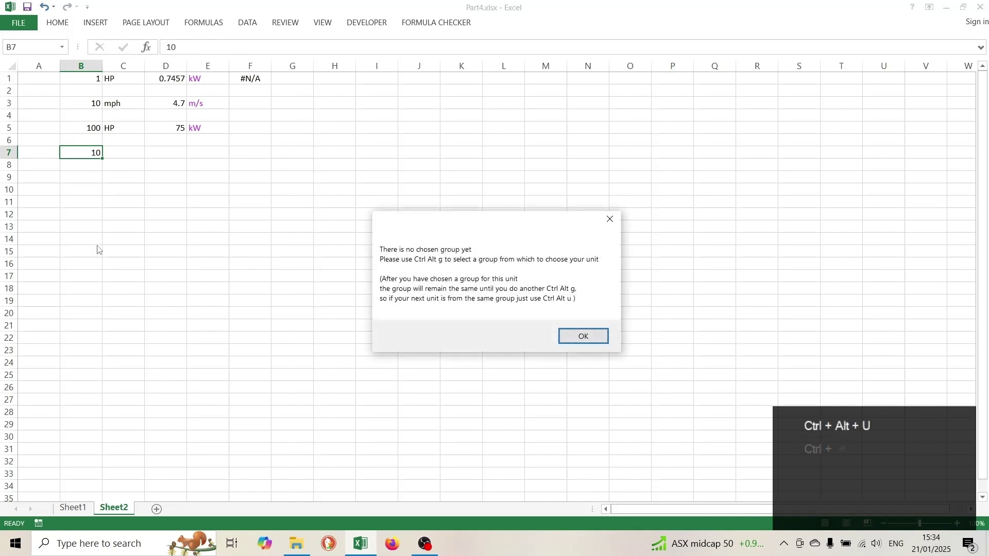
left_click(591, 335)
key("ctrl+alt+g")
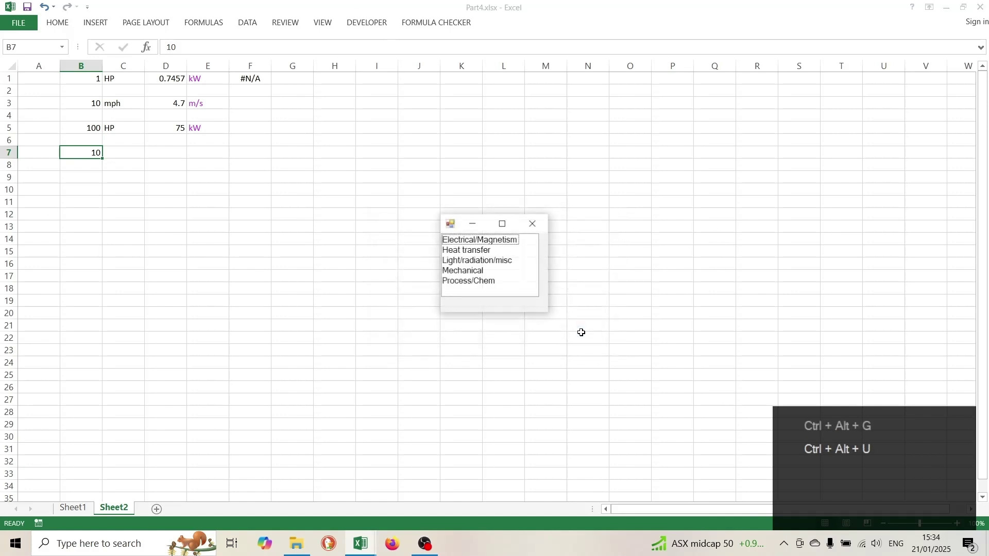
key("m")
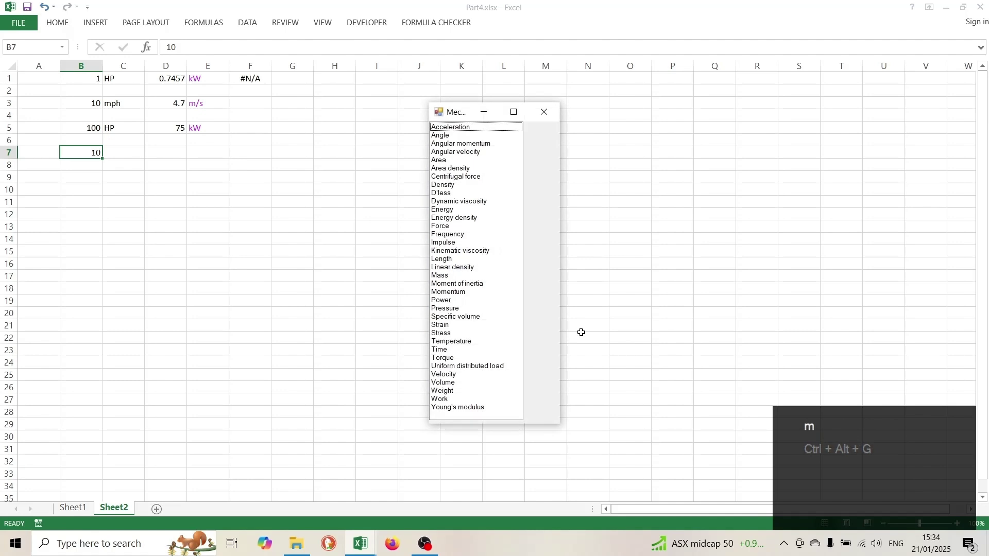
key("l")
key("Return")
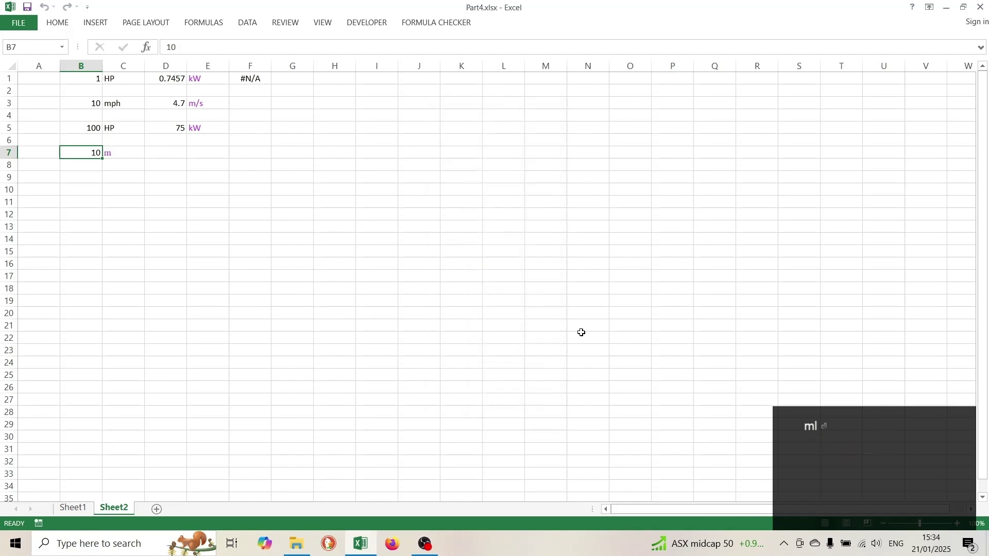
Enter the circle area formula =PI()*B7^2/4 in cell B8 and accept its unit
key("Down")
type("=")
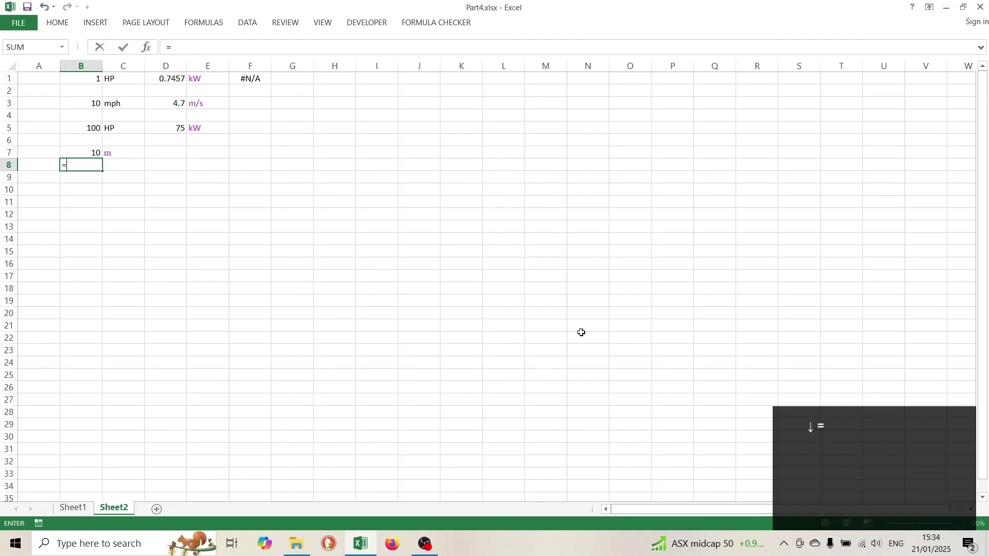
type("pi()*")
key("Up")
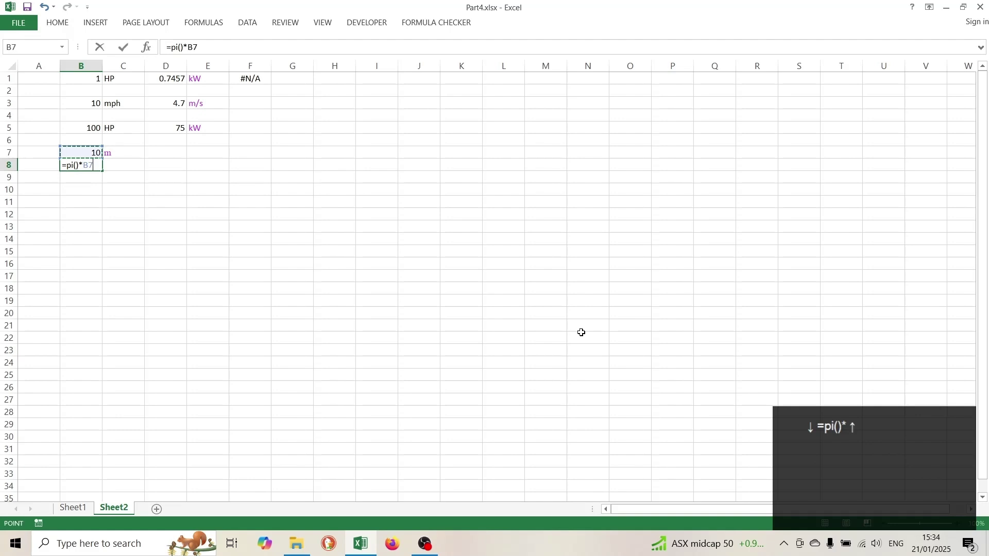
type("^2/4")
key("Return")
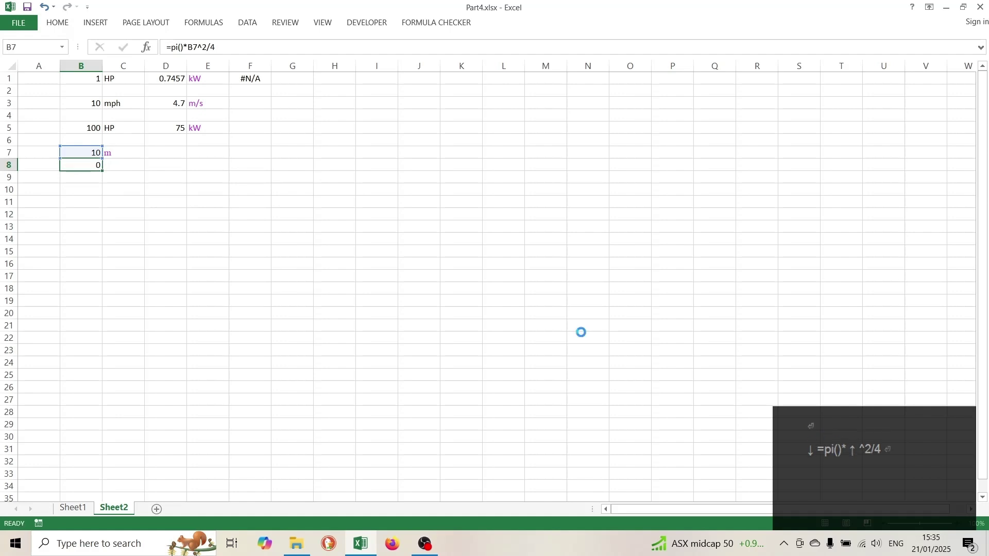
key("Return")
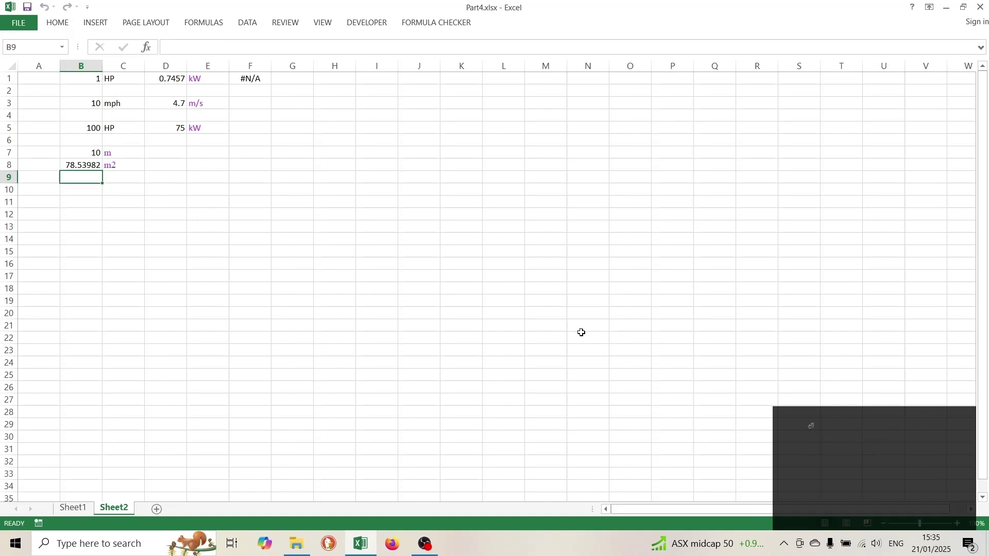
Enter the metres-to-feet formula =B7/0.3048 in cell E7
key("Up")
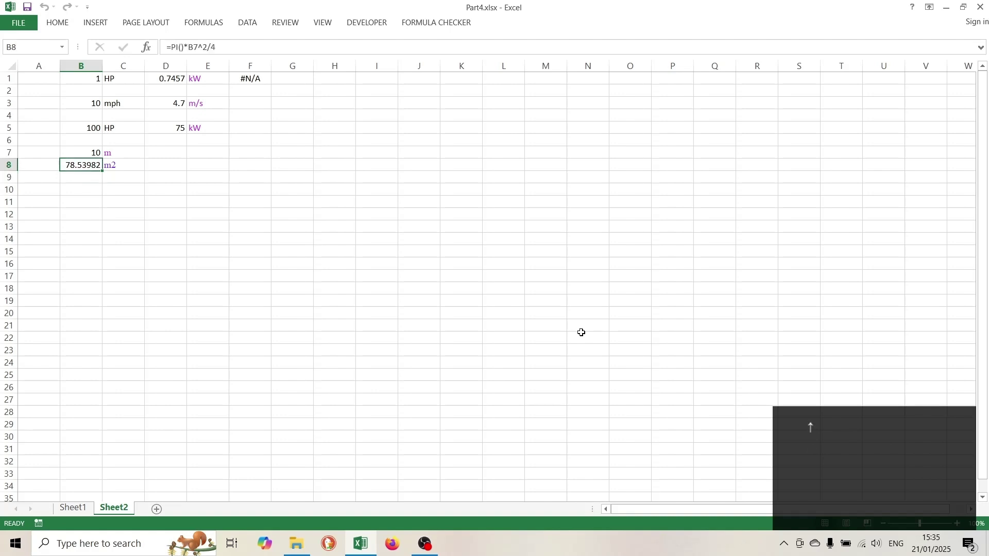
key("Right")
key("Right")
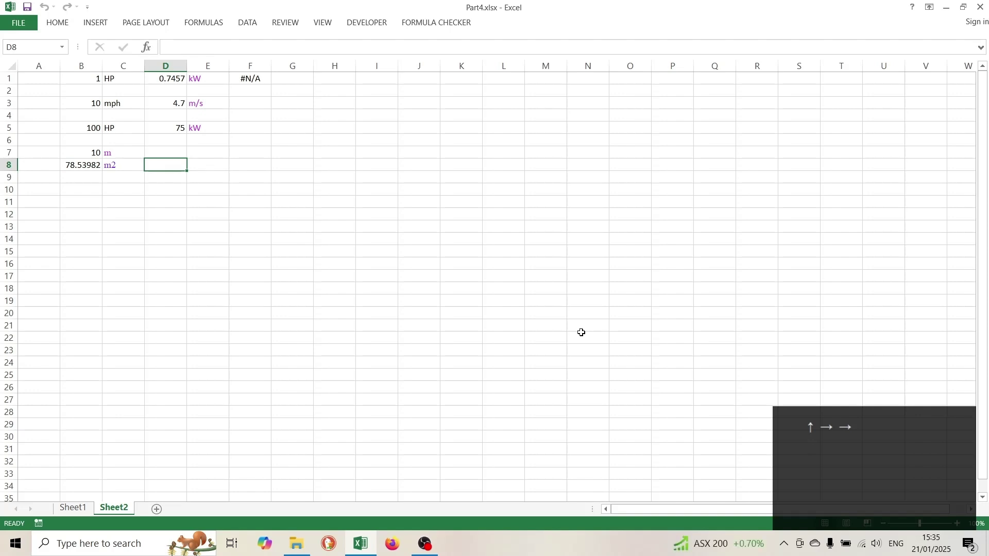
key("Up")
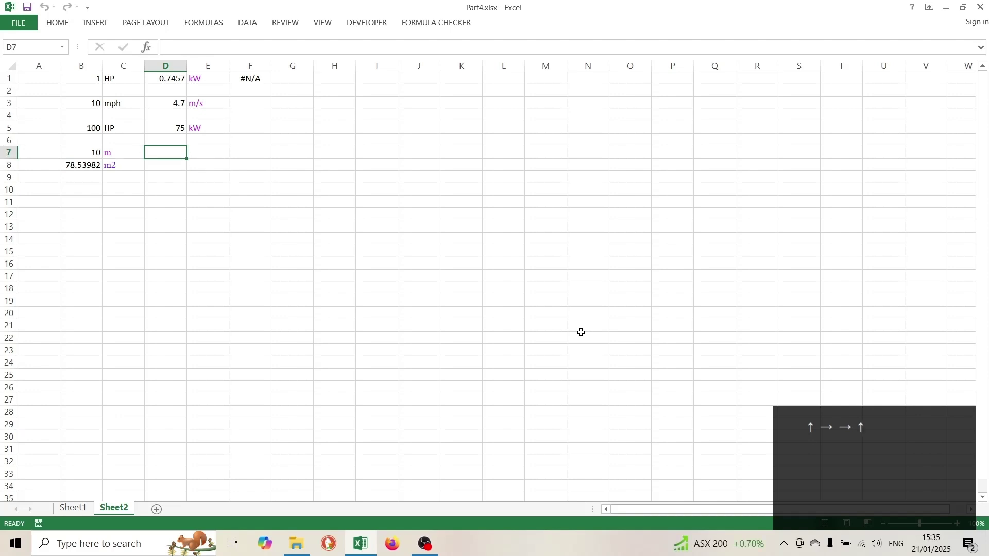
key("Right")
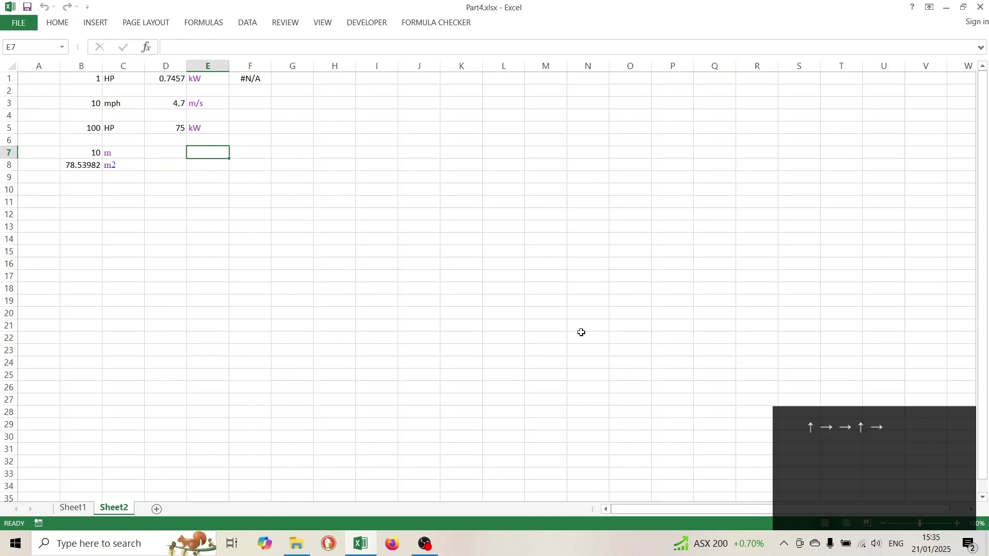
type("=")
key("Left")
key("Left")
key("Left")
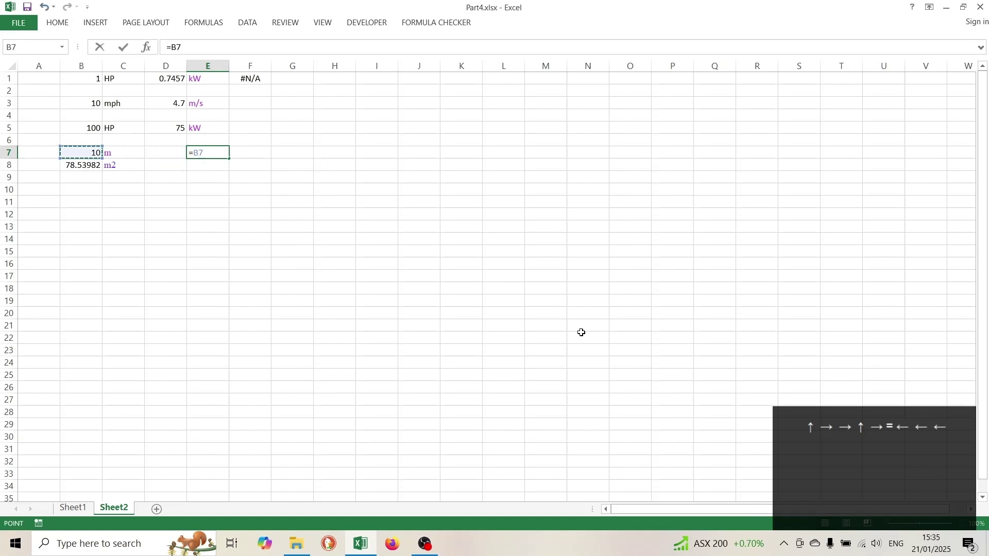
type("/0.3048")
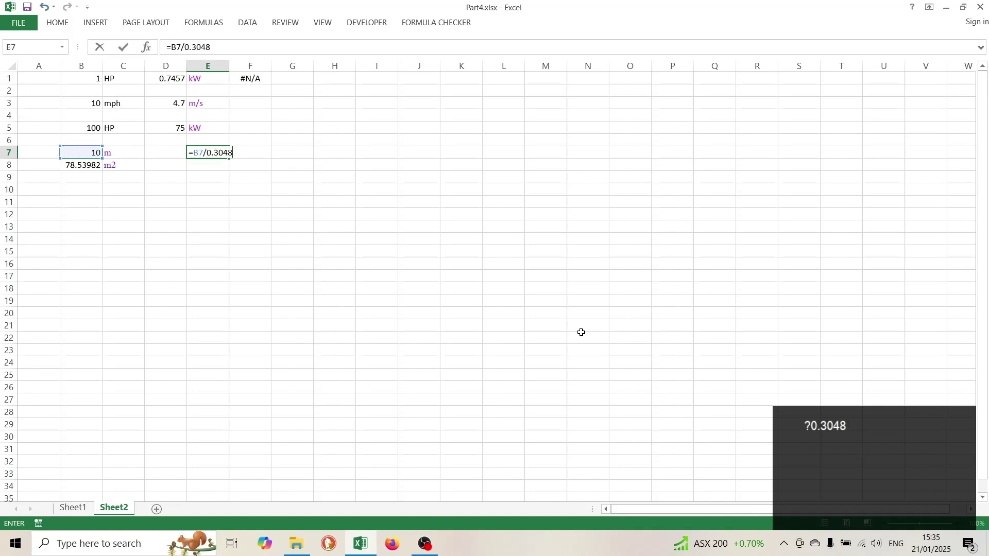
key("Return")
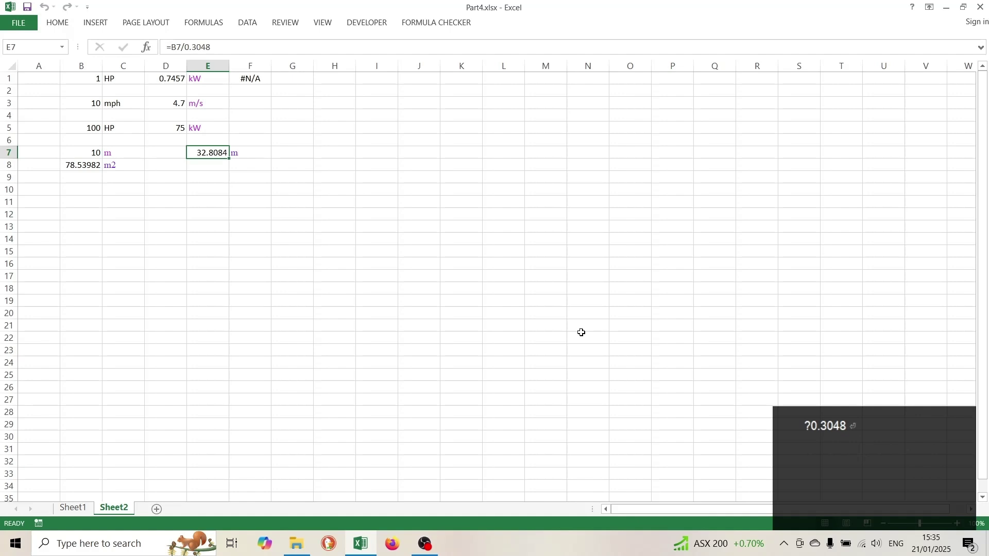
Compare the units of B7 and E7, and try to delete the add-in's unit from F7
key("Right")
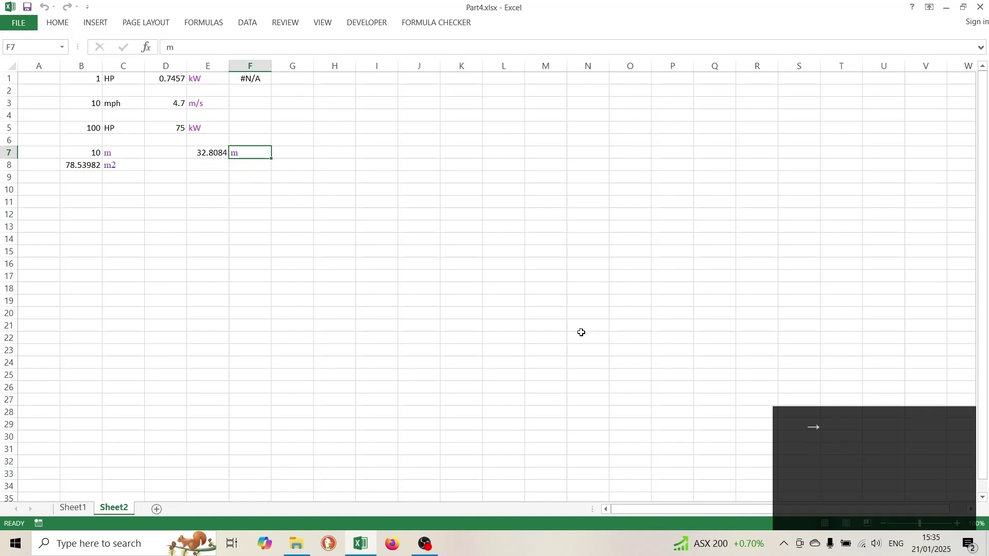
key("Left")
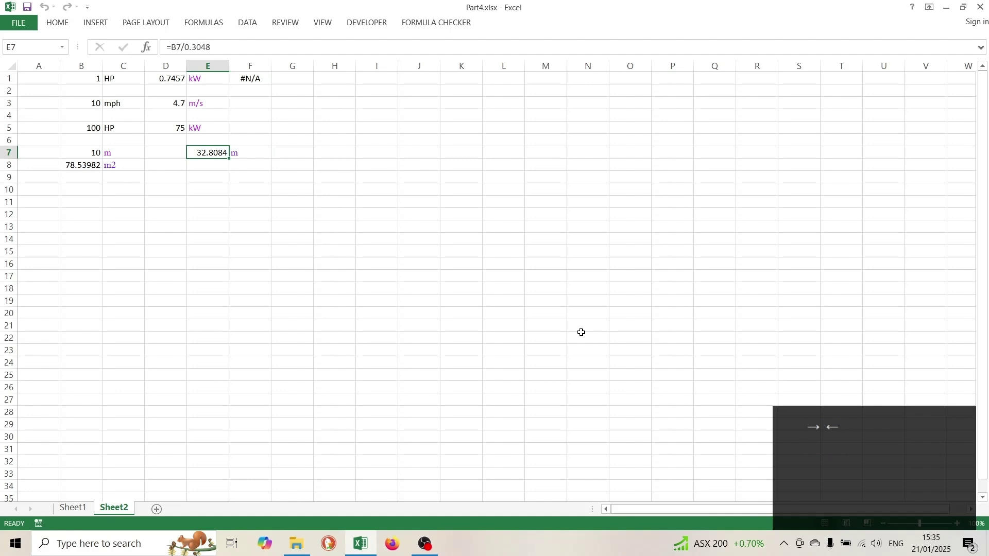
key("Left")
key("Left")
key("Left")
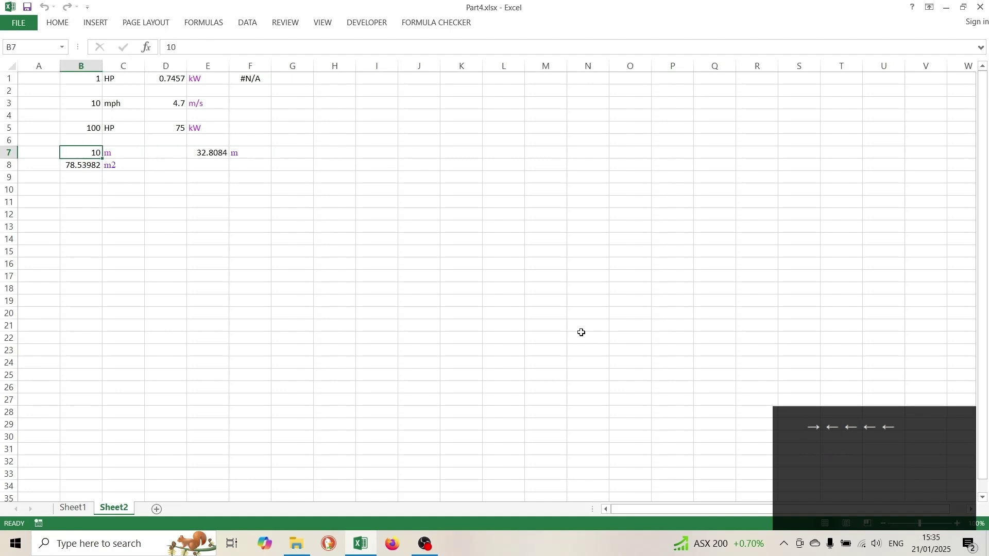
key("Right")
key("Right")
key("Right")
key("Right")
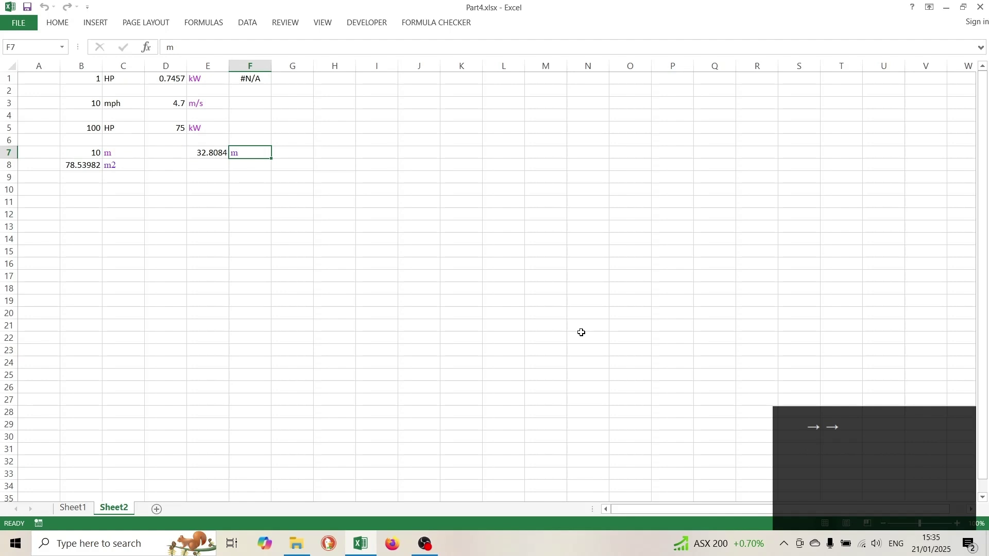
key("Delete")
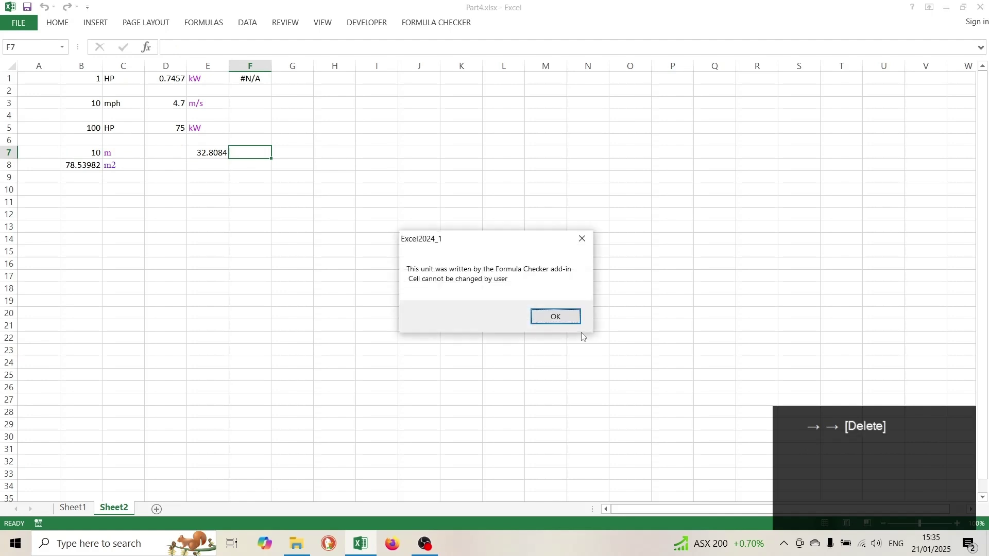
key("Return")
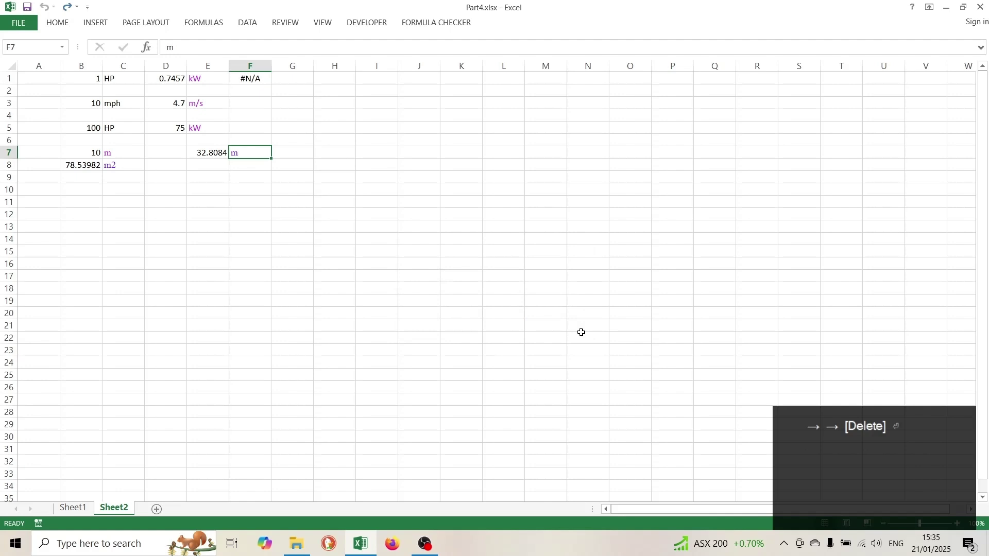
Delete the formula in E7 together with its unit, declining the offer to undo
key("Left")
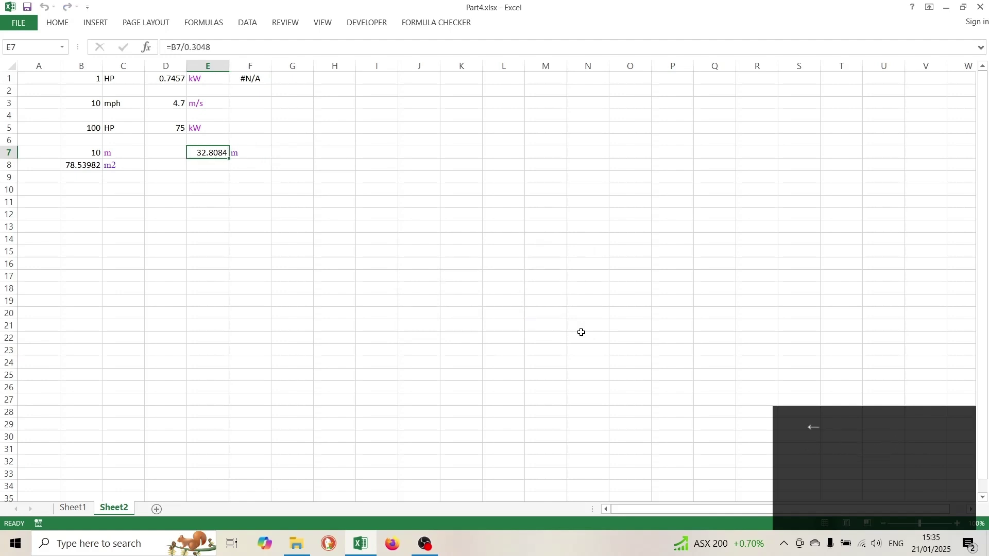
key("Delete")
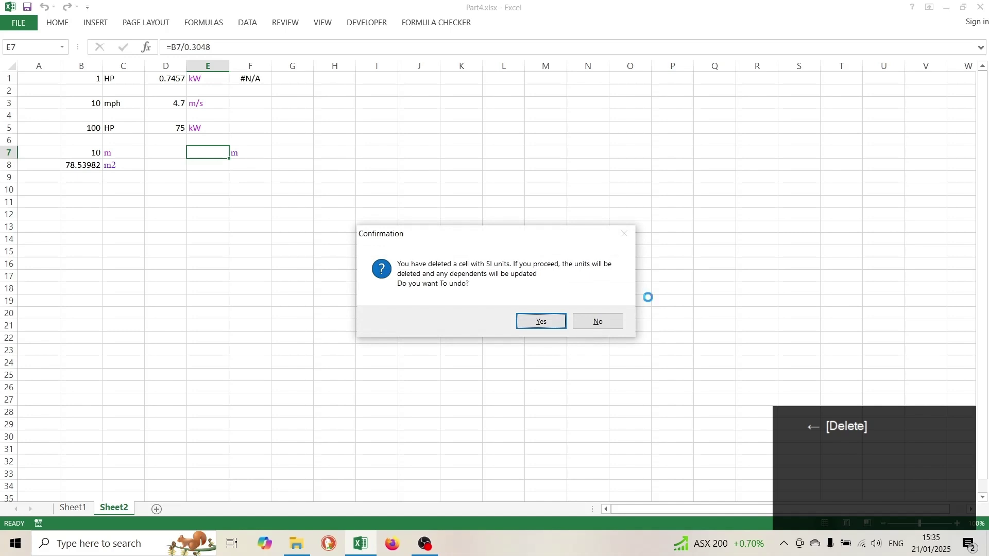
left_click(598, 321)
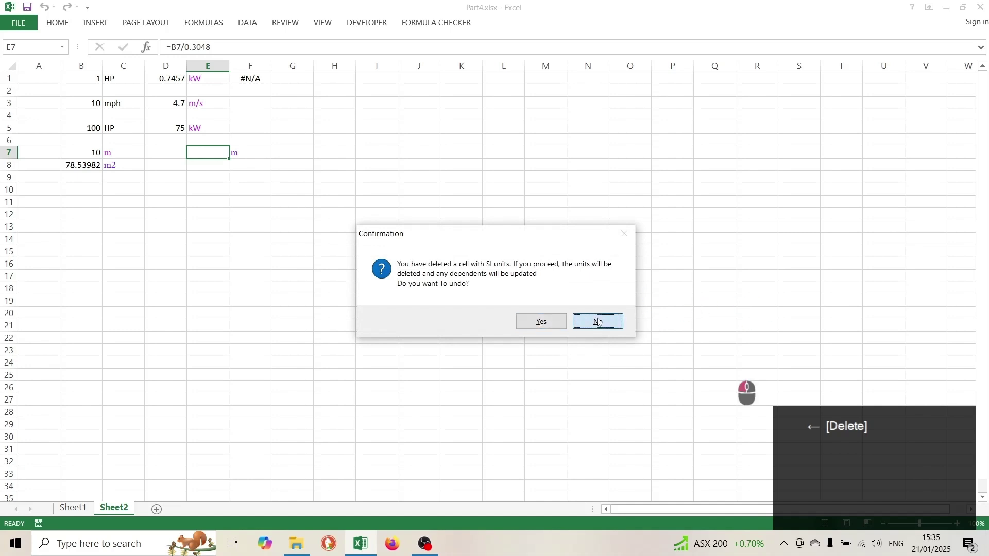
Enable special formula mode for E7 and enter =B7/0.3048 there, declining the offer to undo
left_click(207, 150)
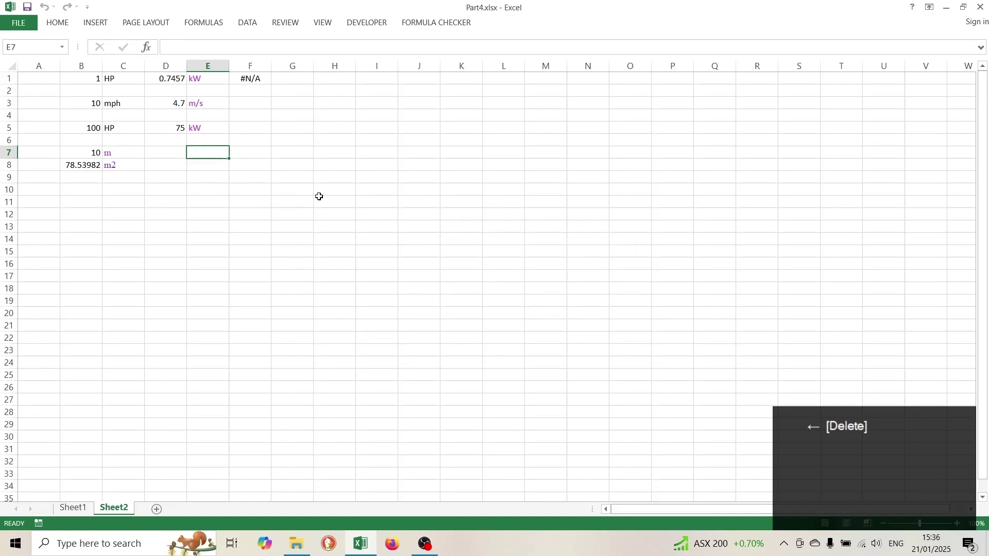
key("ctrl+alt+o")
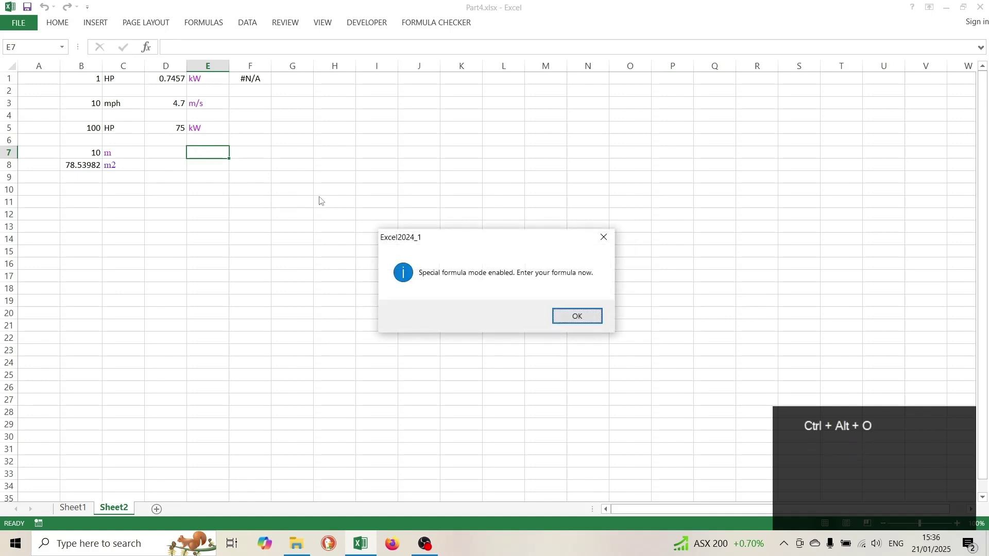
left_click(580, 321)
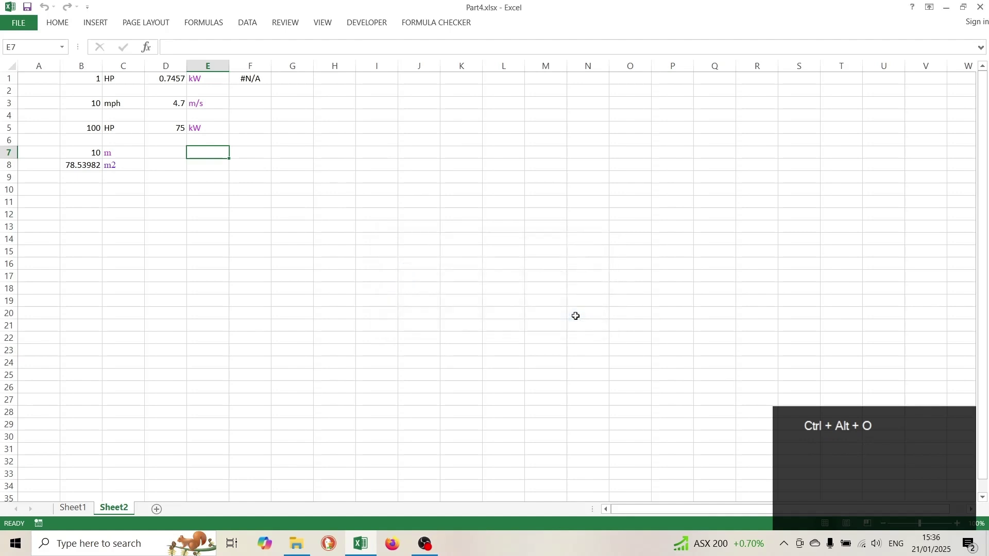
type("=")
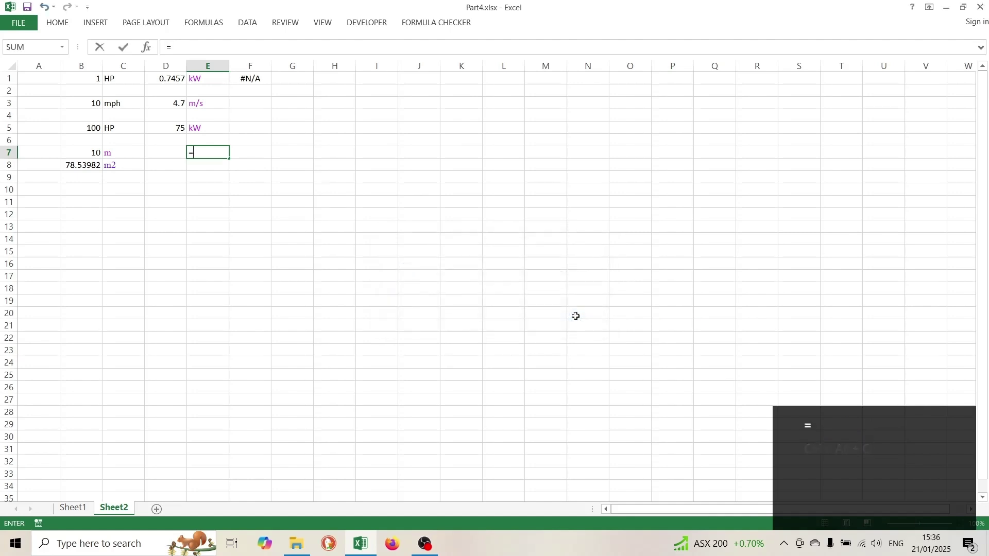
key("Left")
key("Left")
key("Left")
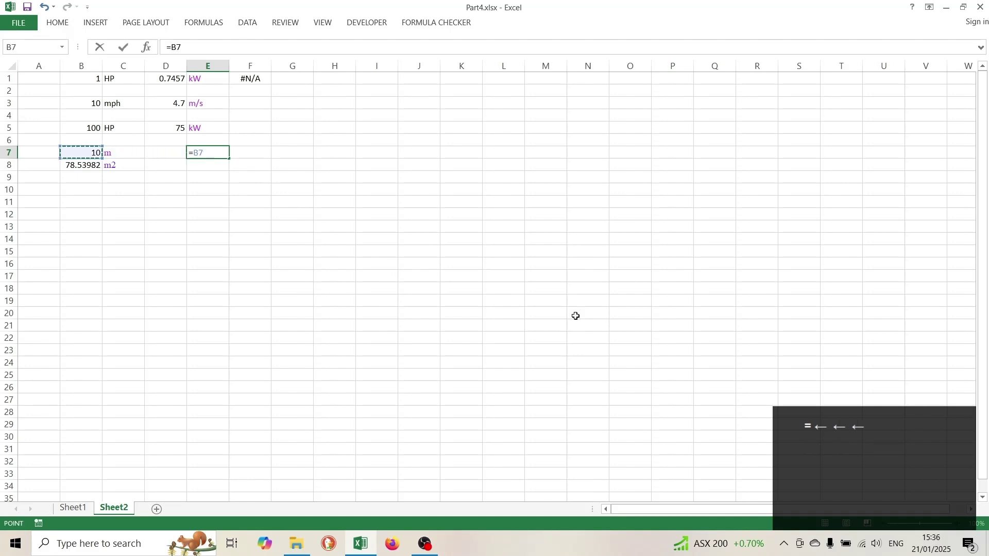
type("/0.3048")
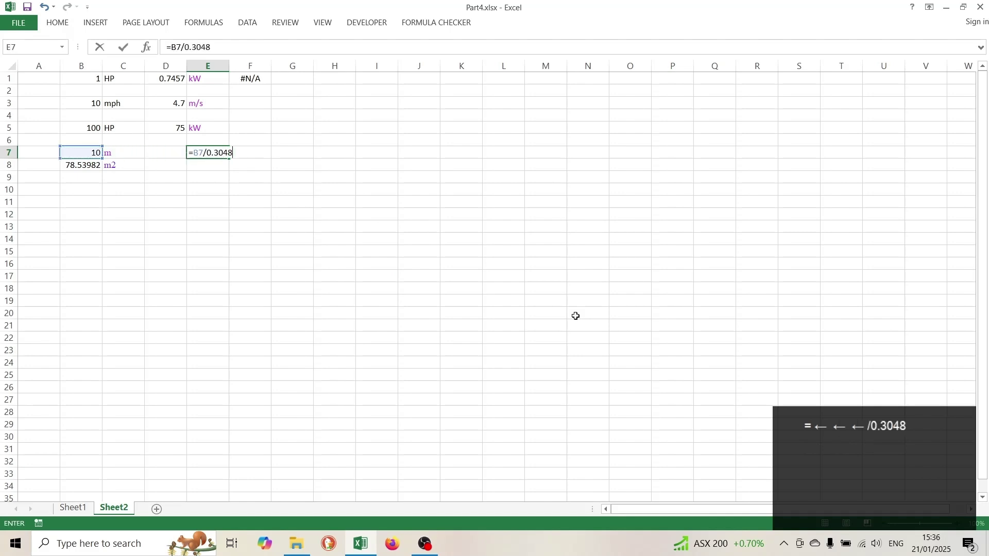
key("Return")
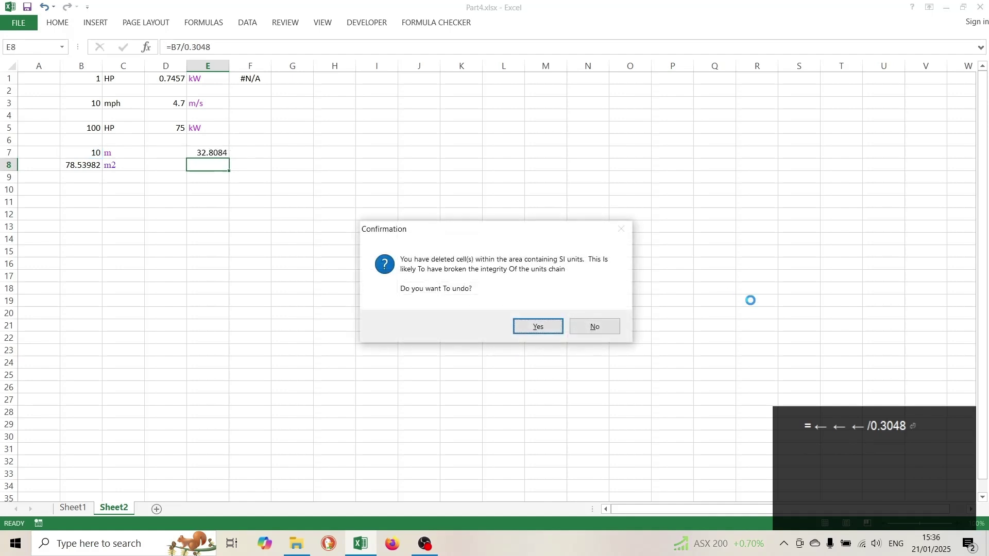
left_click(593, 325)
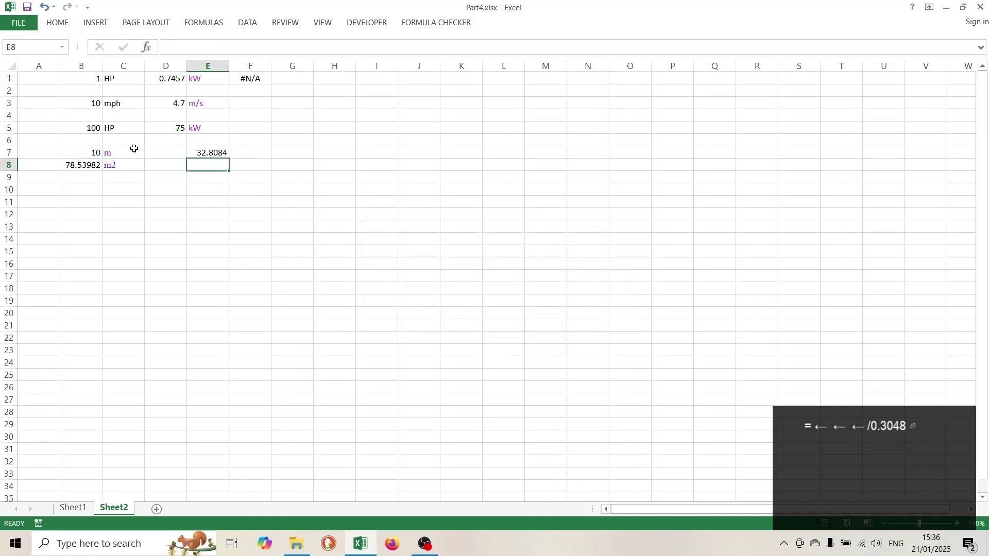
Label the E7 result with the unit feet in cell F7
left_click(208, 152)
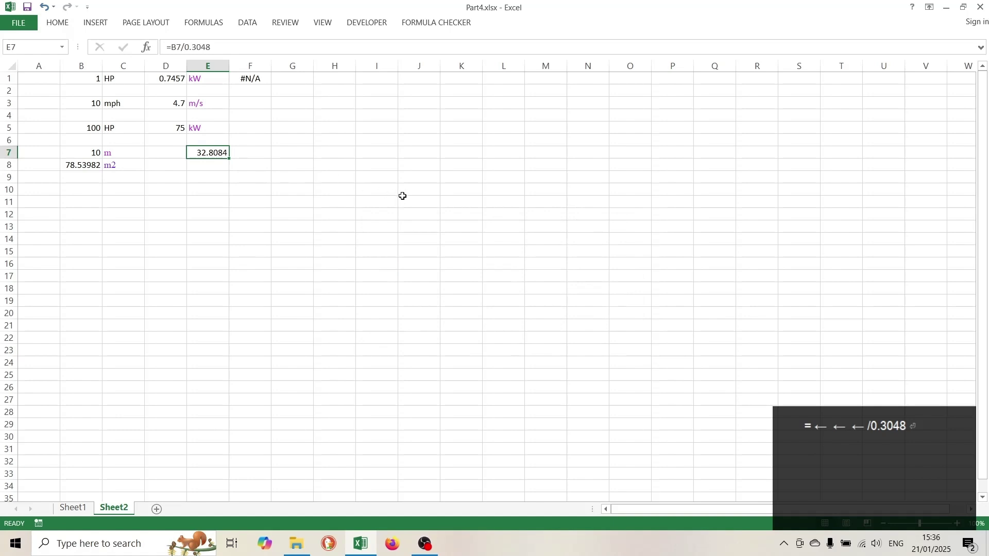
key("Right")
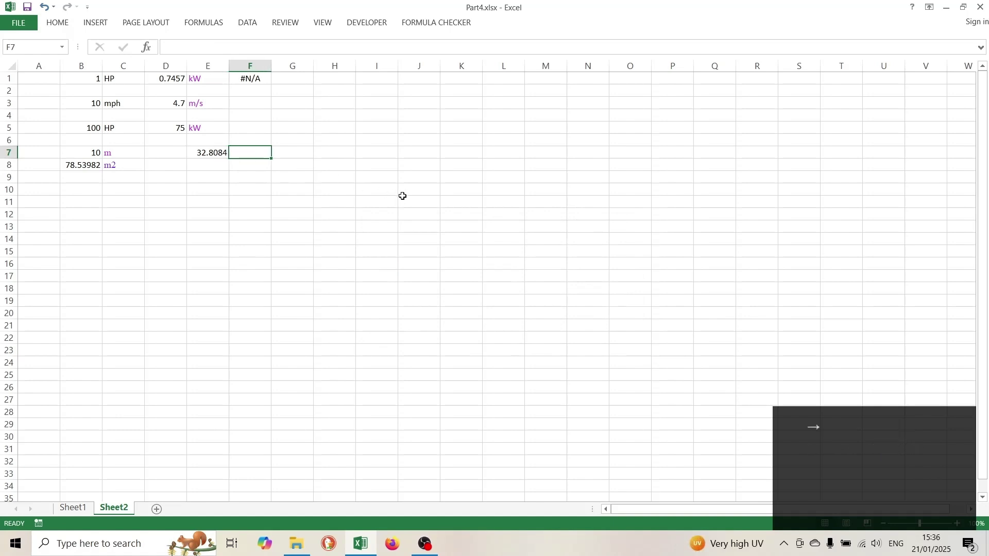
type("feet")
key("Return")
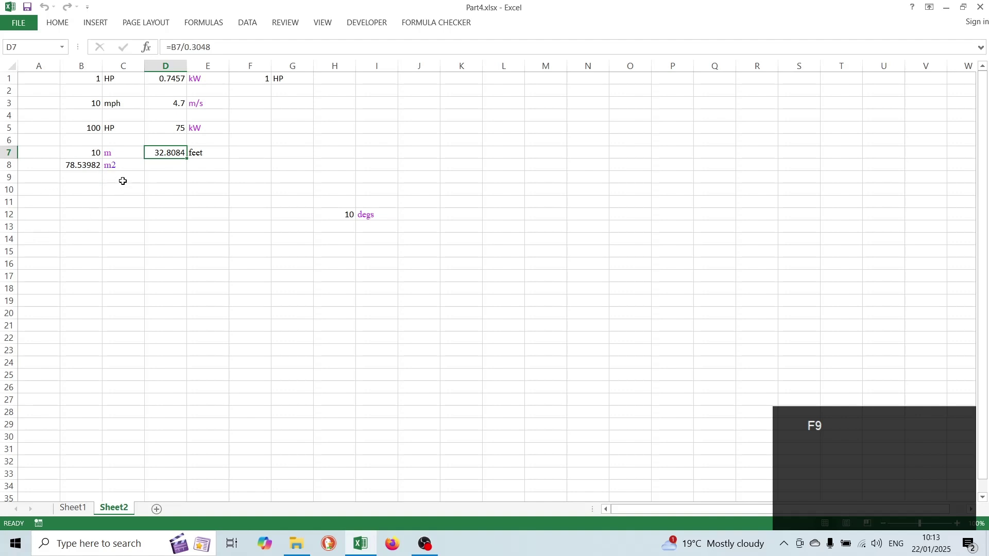
Change the overridden conversion formula in D7 to =B7/0.9
left_click(214, 49)
key("BackSpace")
key("BackSpace")
key("BackSpace")
key("BackSpace")
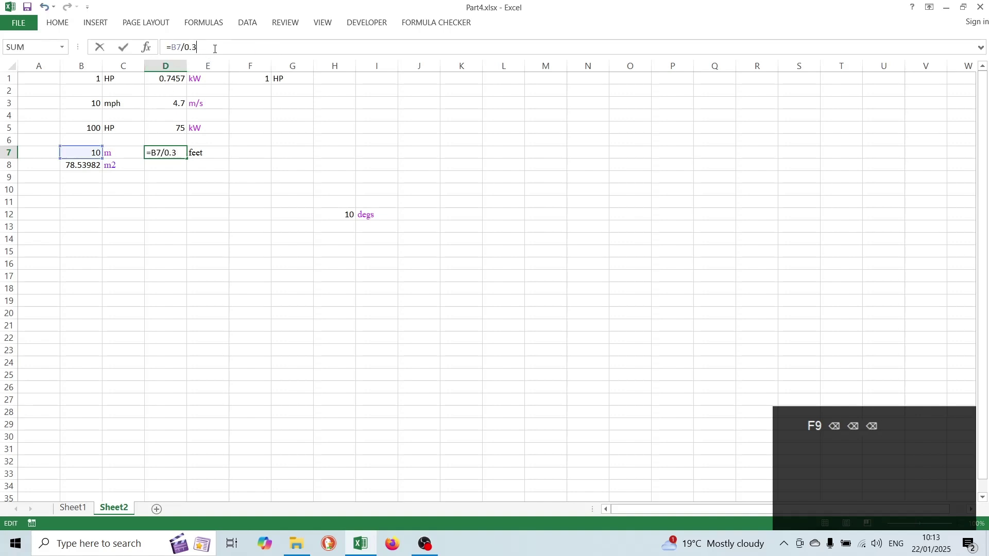
type("9")
key("ctrl+Return")
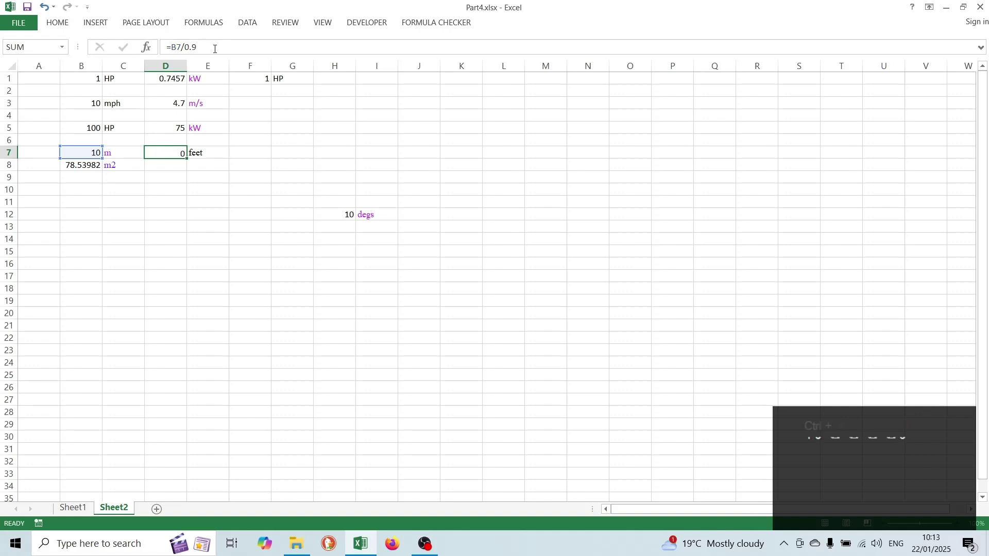
Replace the unit label in E7 with yards
key("Right")
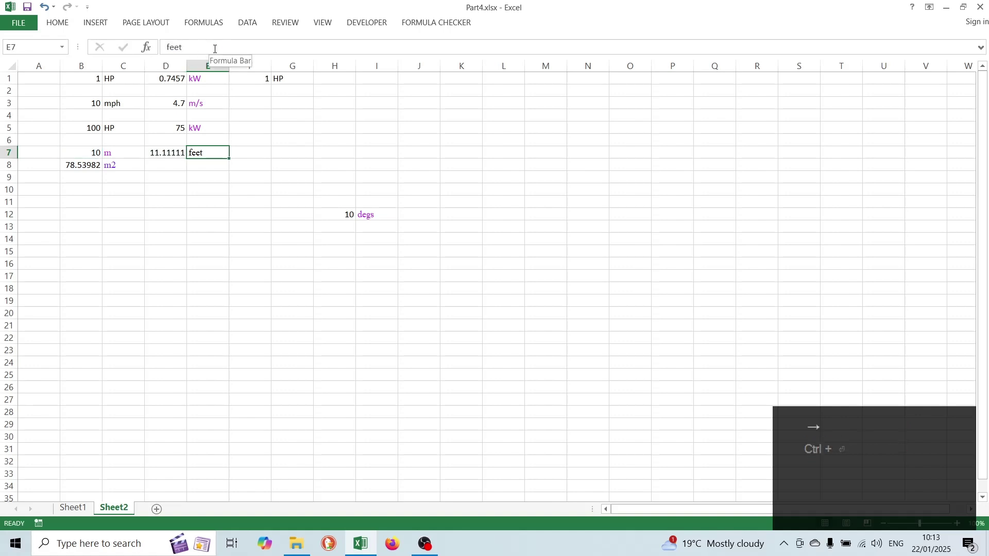
type("yards")
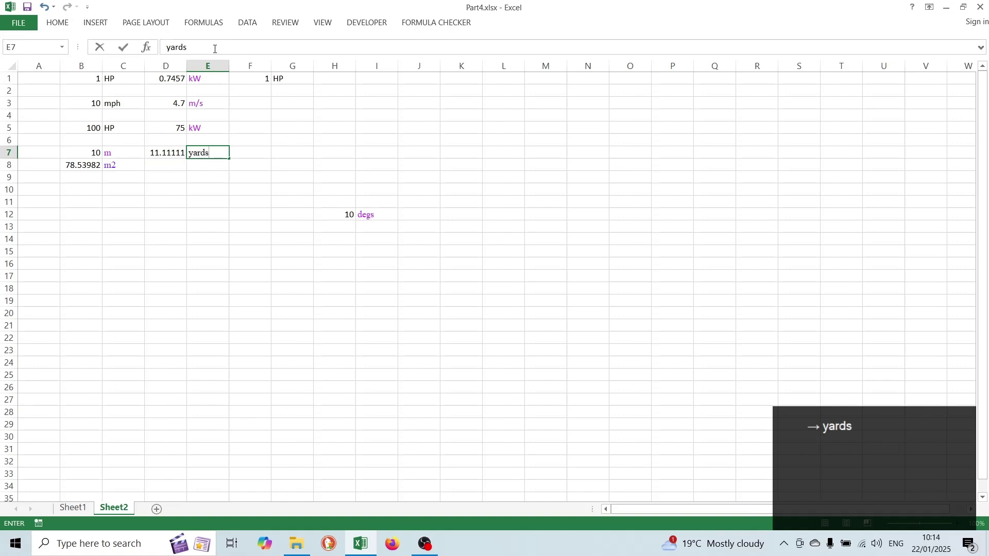
key("Return")
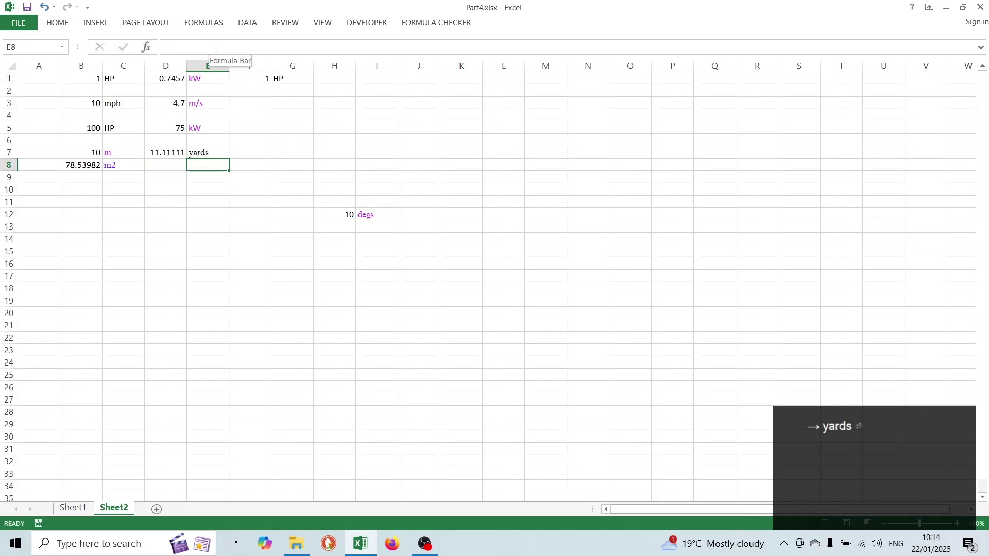
Remove the formula override from cell D7 with the Formula Checker add-in
key("Left")
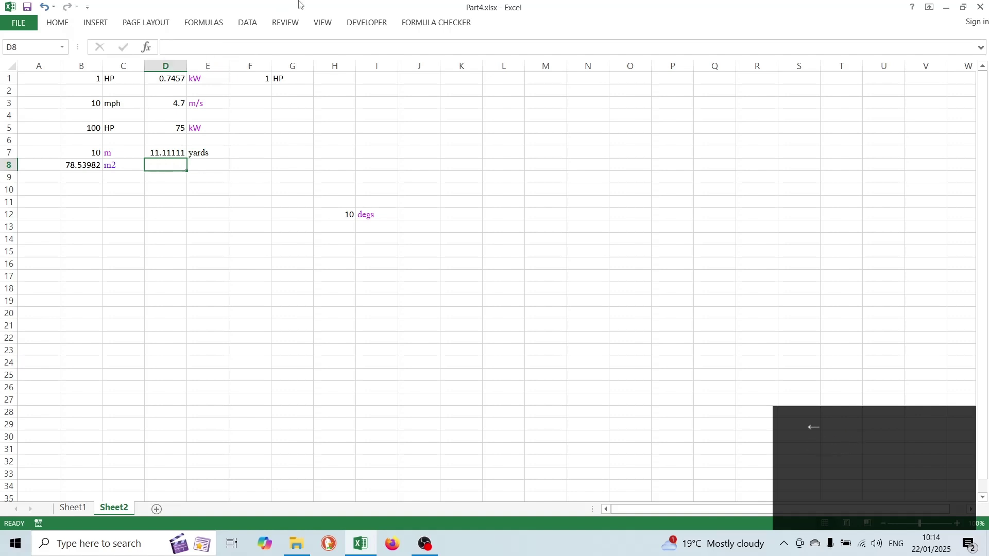
key("Up")
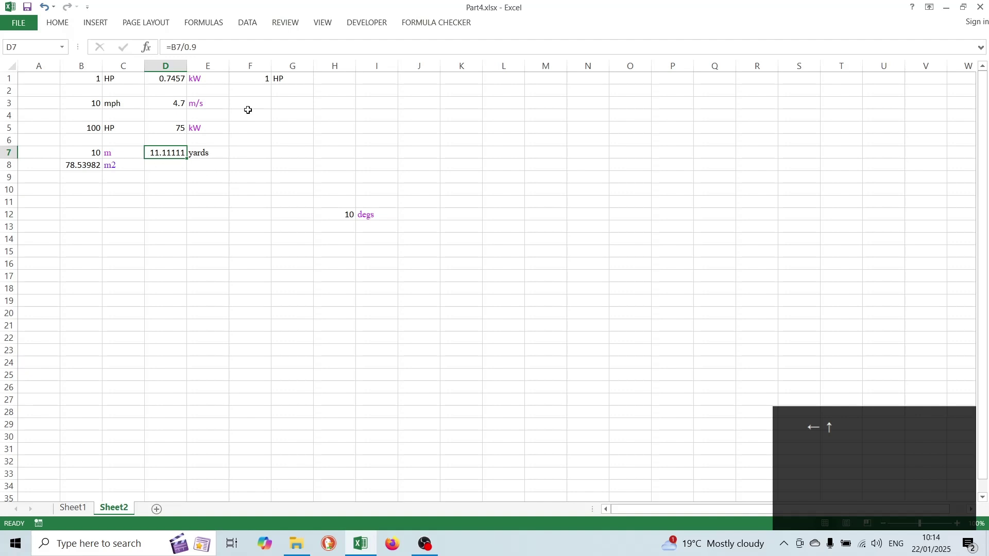
left_click(437, 23)
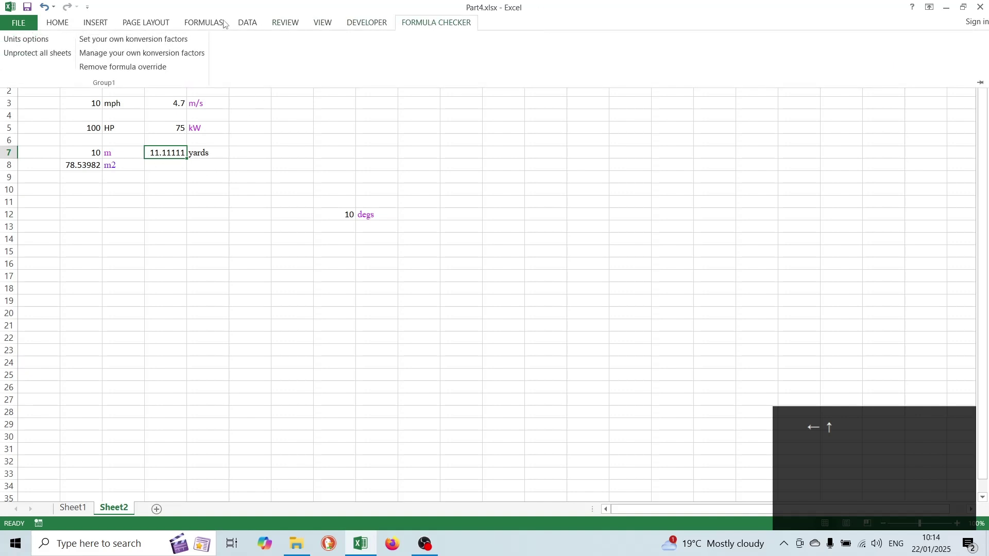
left_click(127, 68)
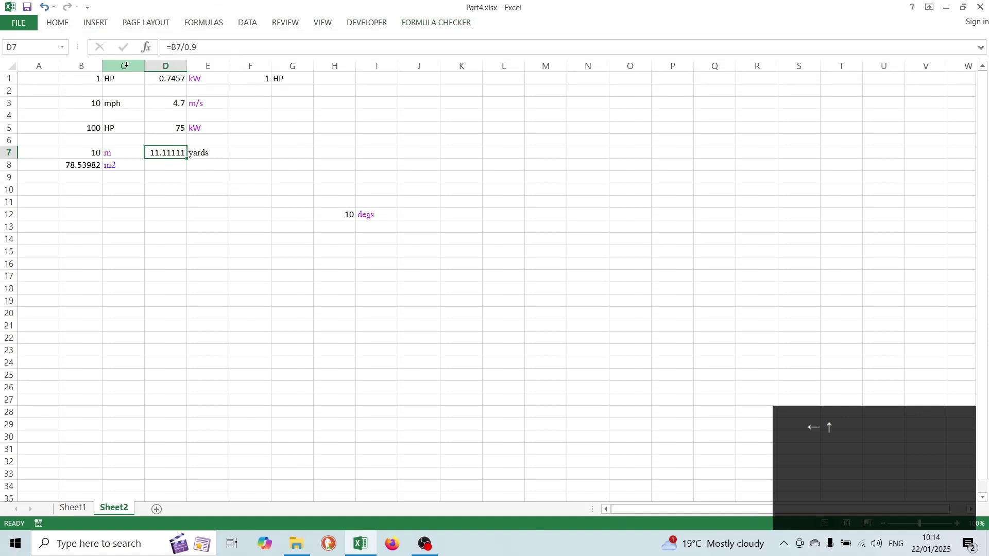
left_click(155, 212)
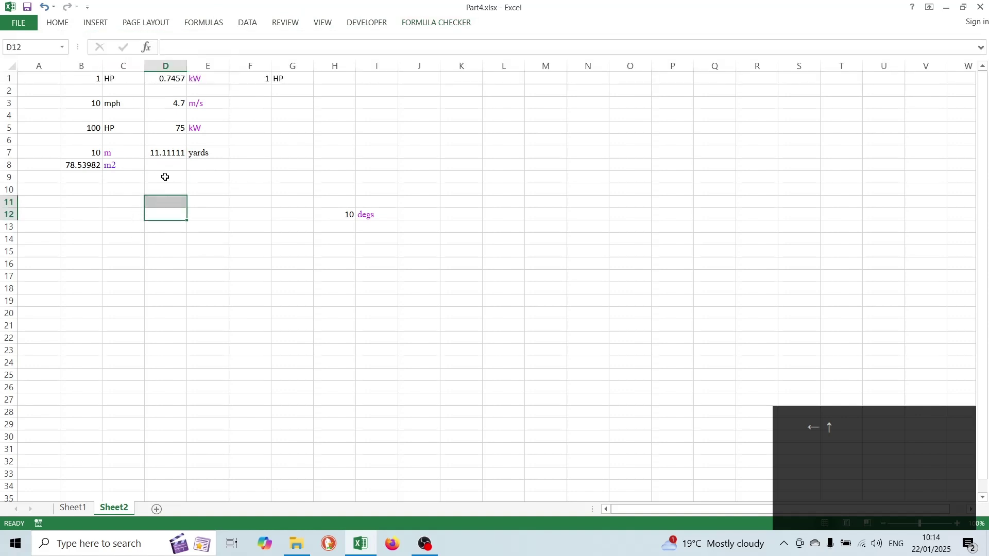
Re-enter the metres-to-feet formula =B7/0.3048 in D7 as a normal unit-checked formula
left_click(168, 153)
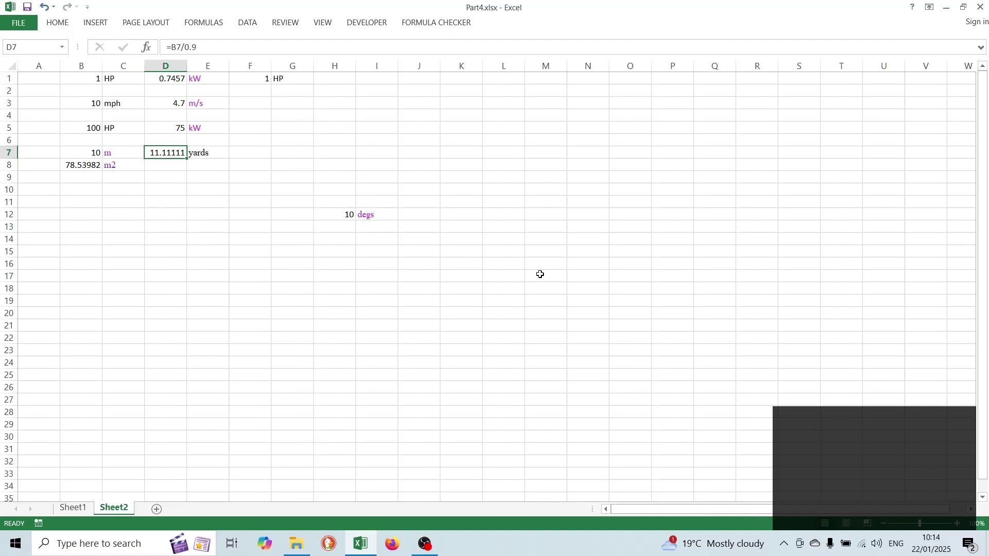
type("=")
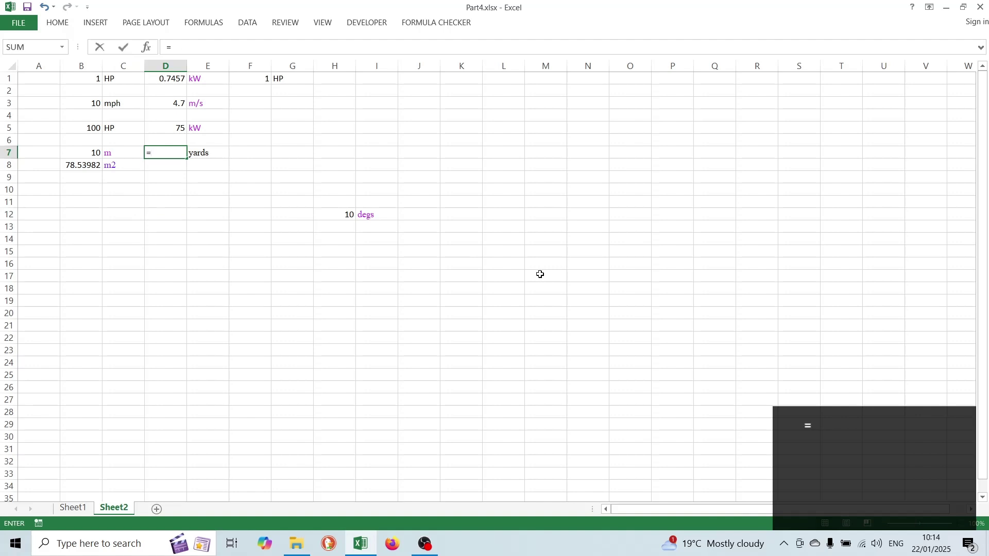
key("Left")
key("Left")
type("/")
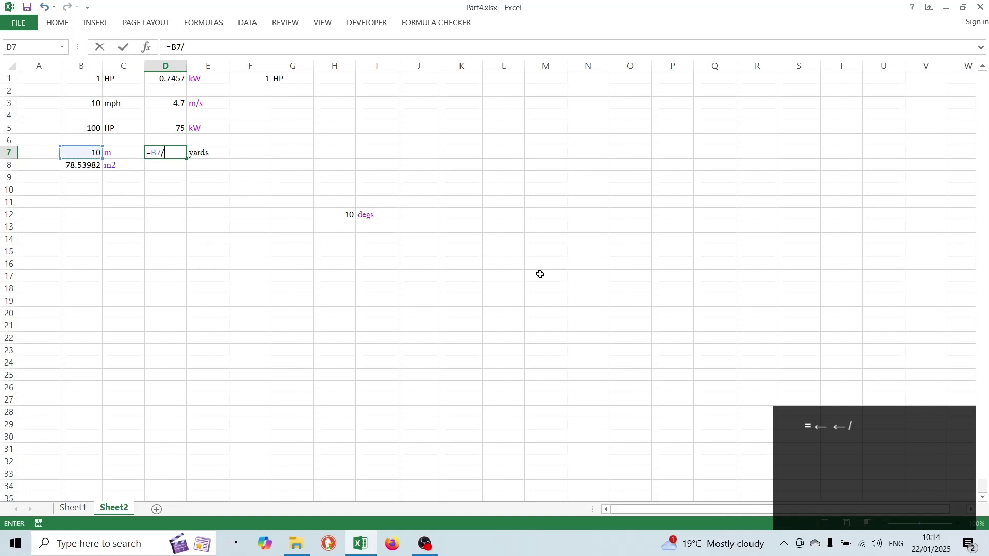
type("0/048")
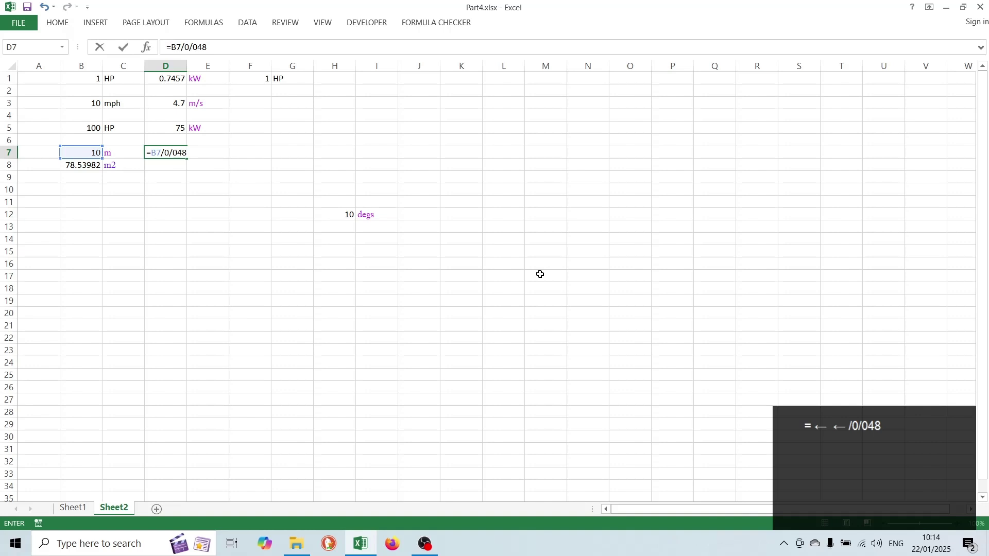
key("BackSpace")
key("BackSpace")
key("BackSpace")
key("BackSpace")
type(".3048")
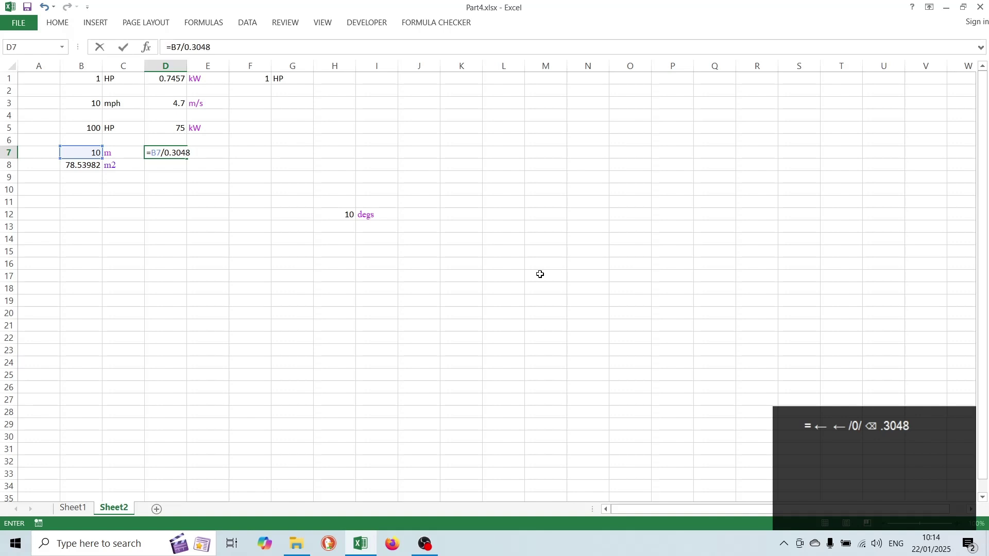
key("Return")
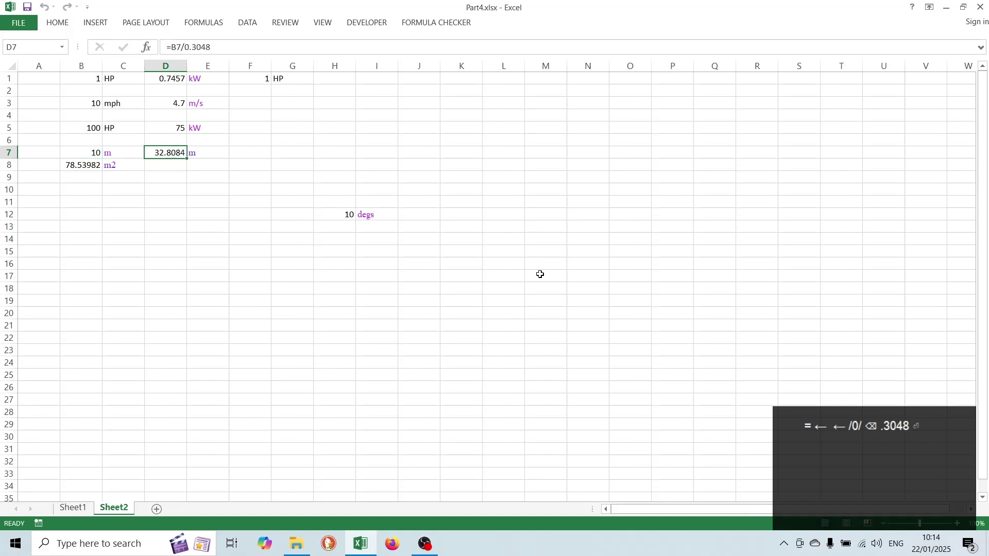